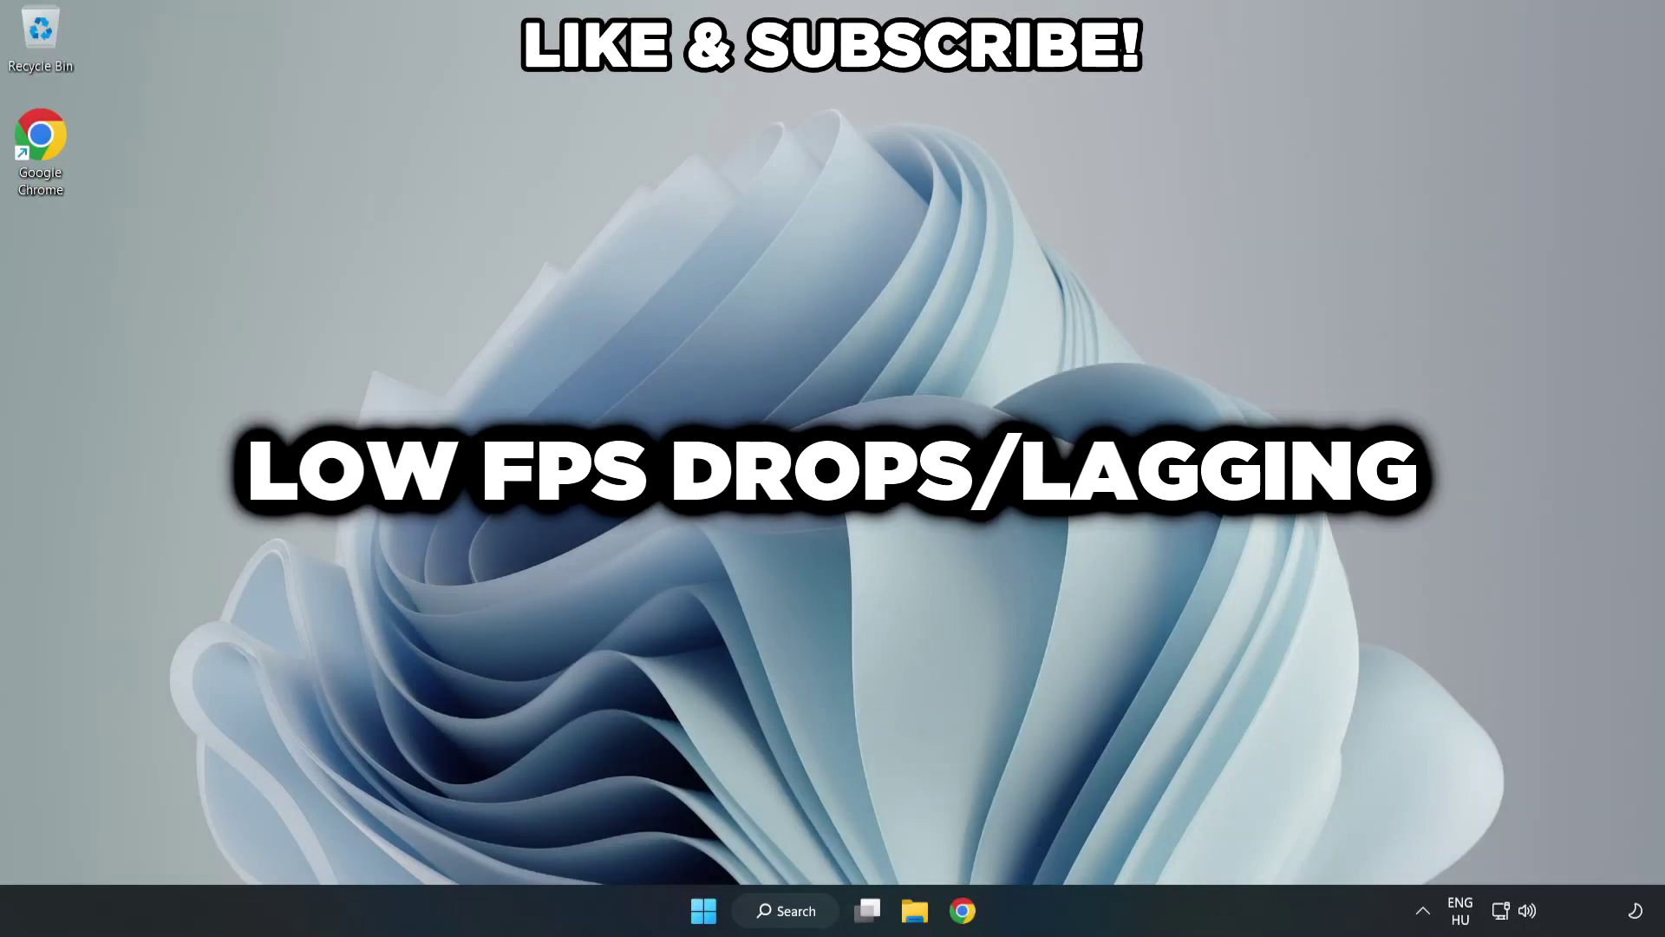
Search Windows for 'edit power plan'
click(802, 923)
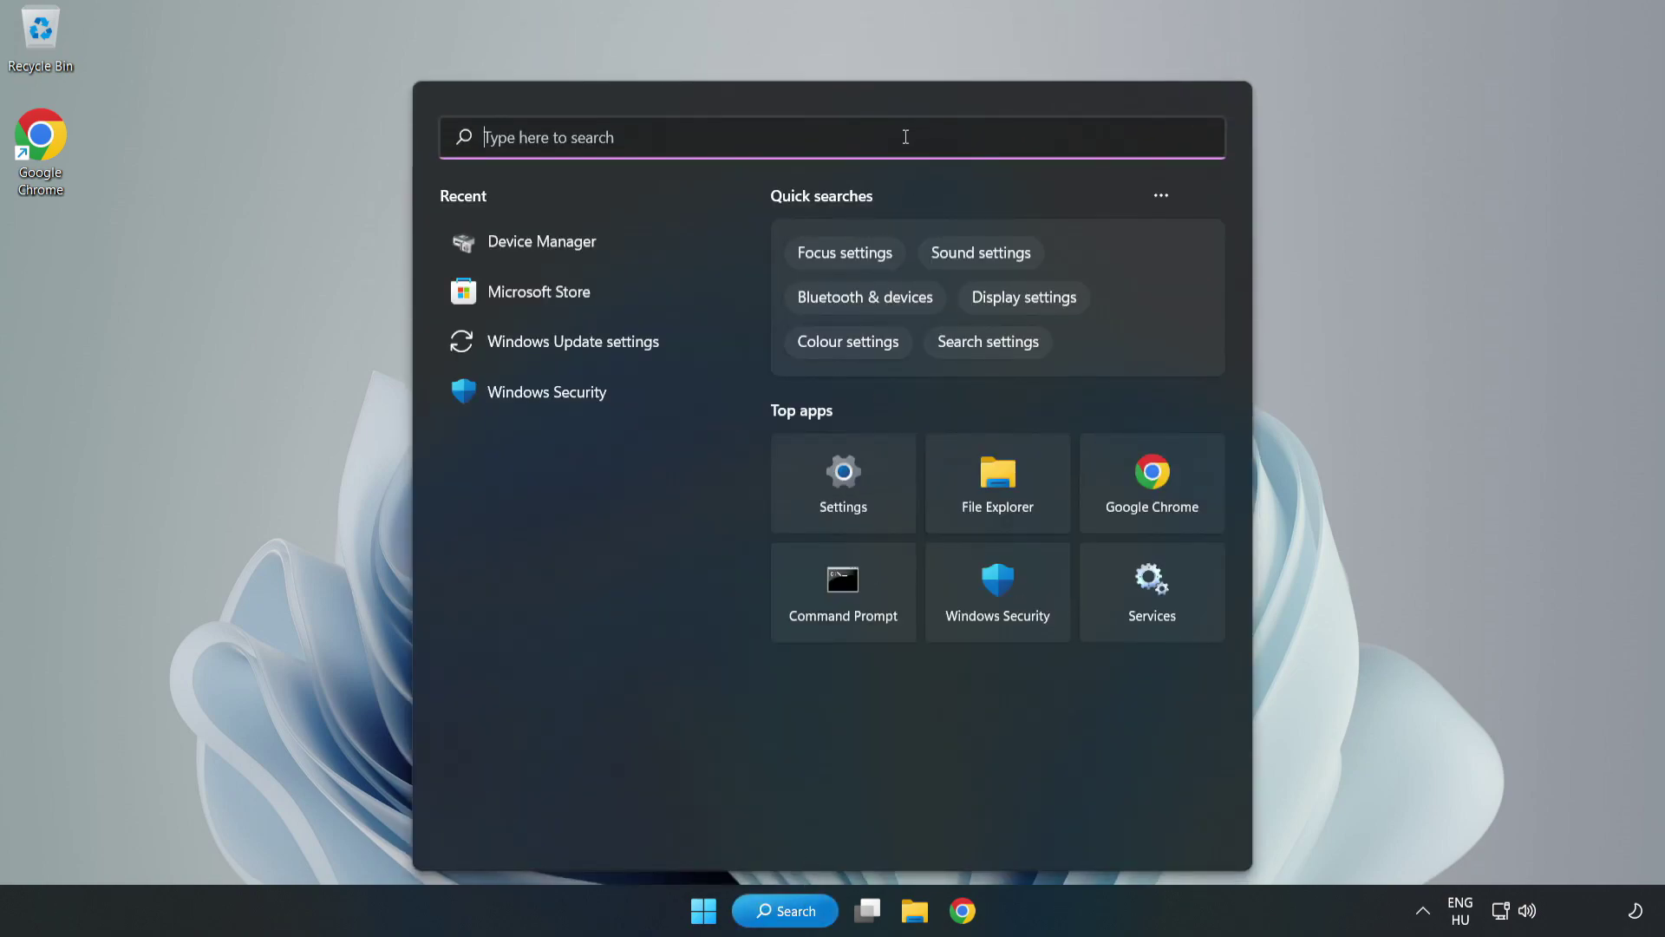
text(edit )
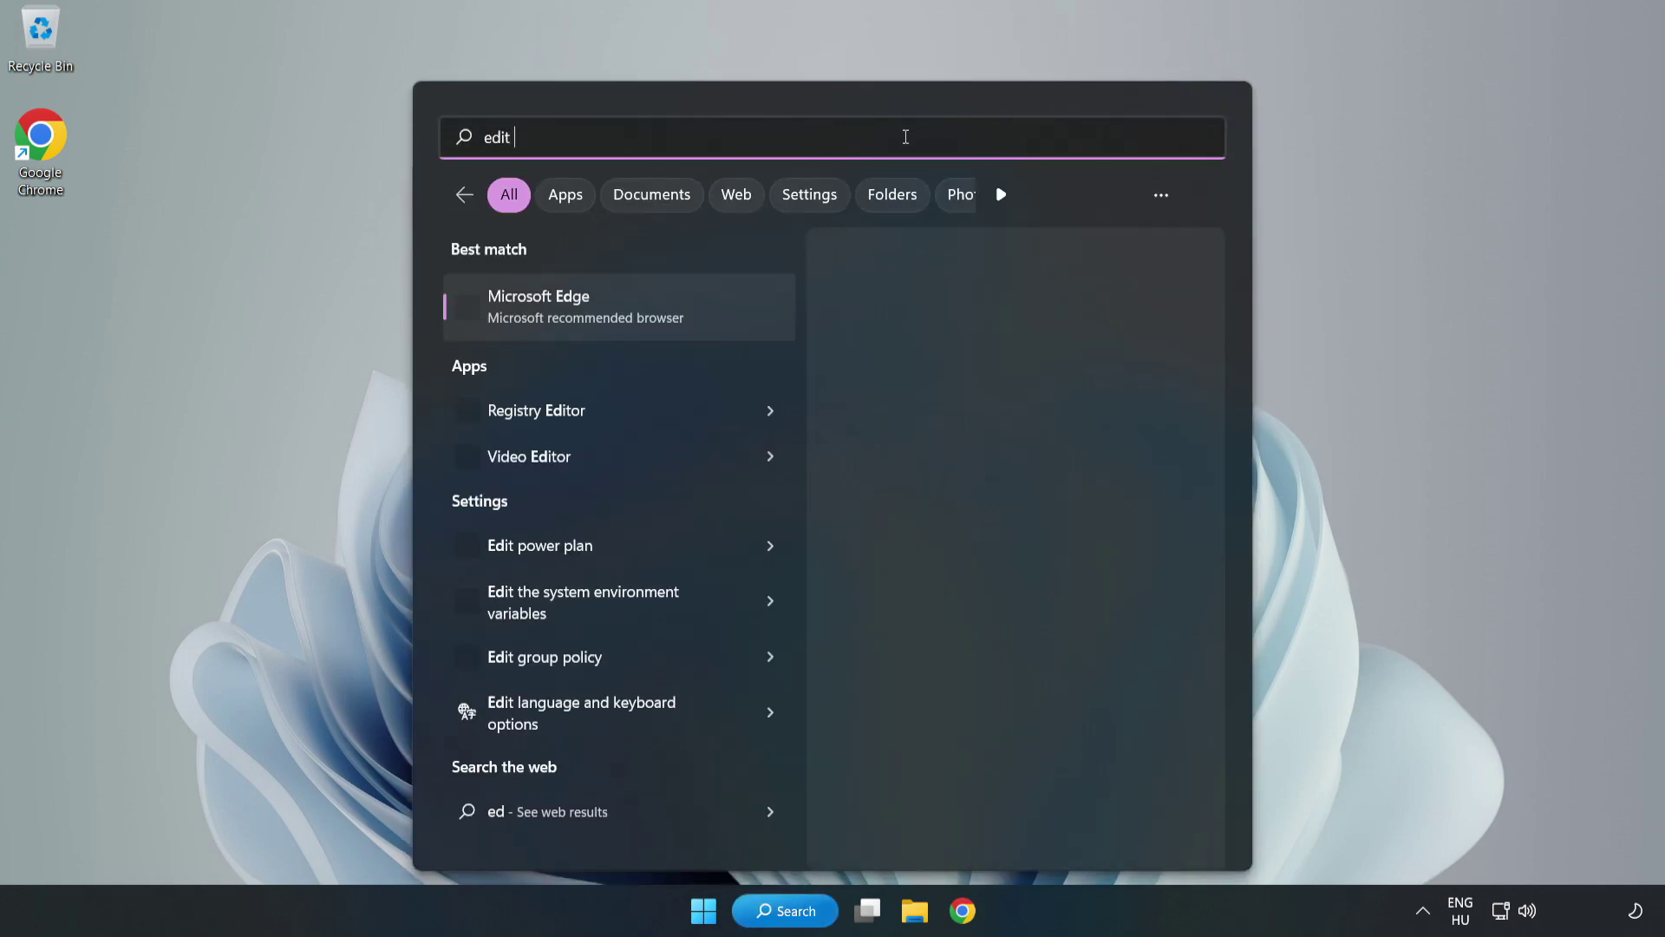
text(power )
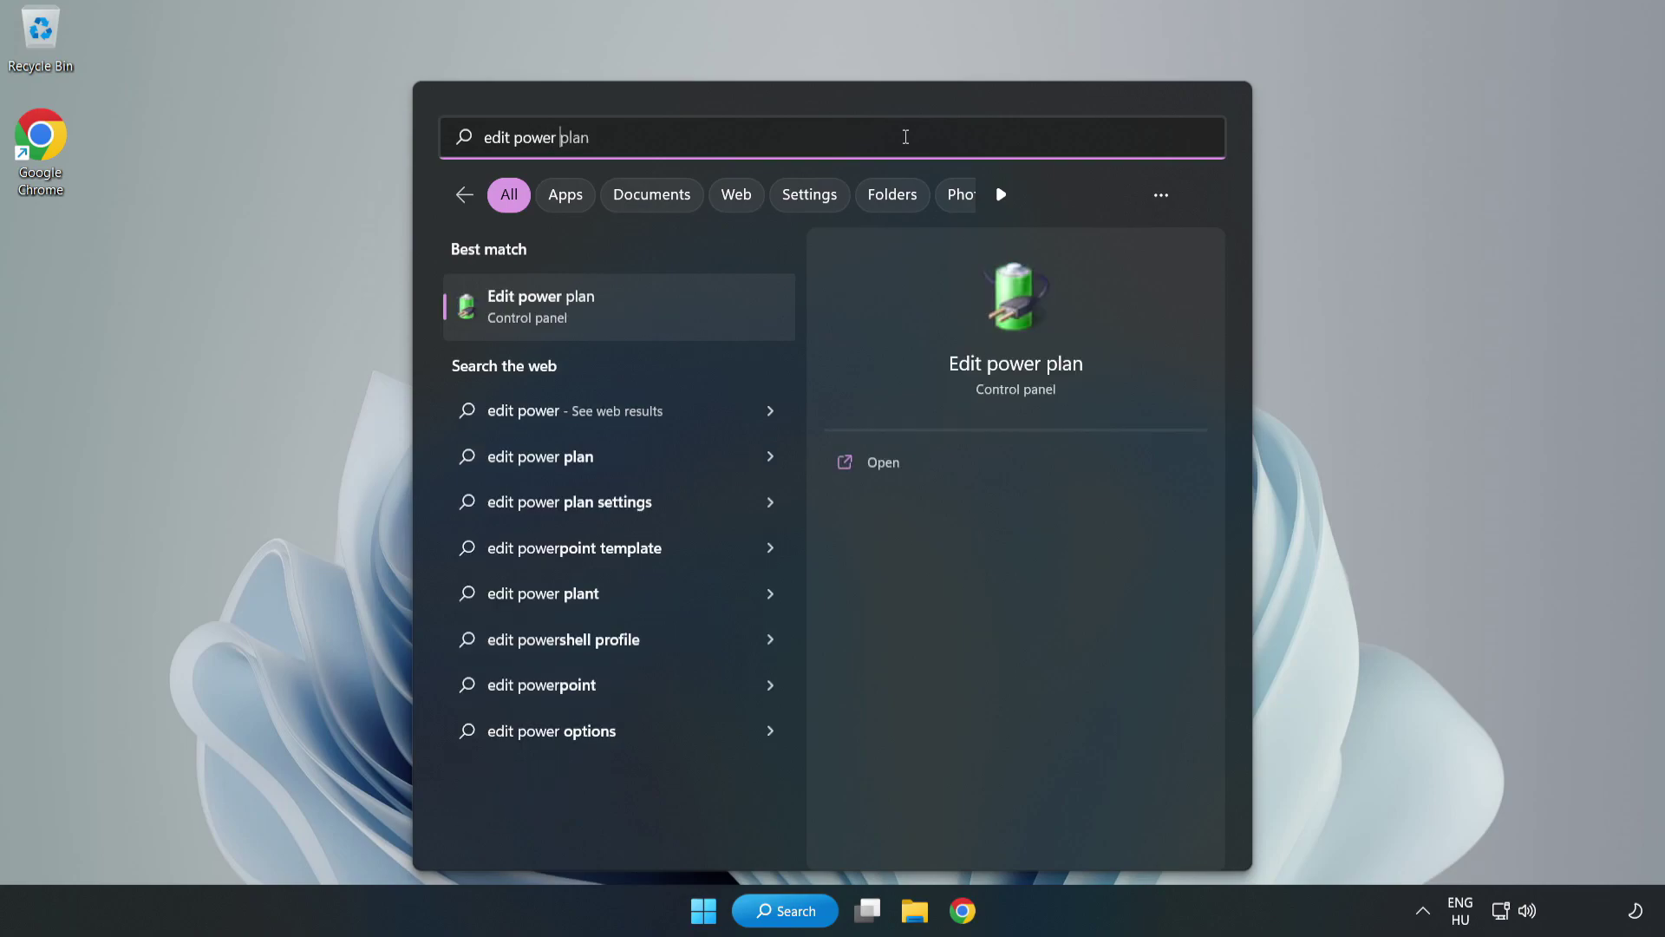
text(plan)
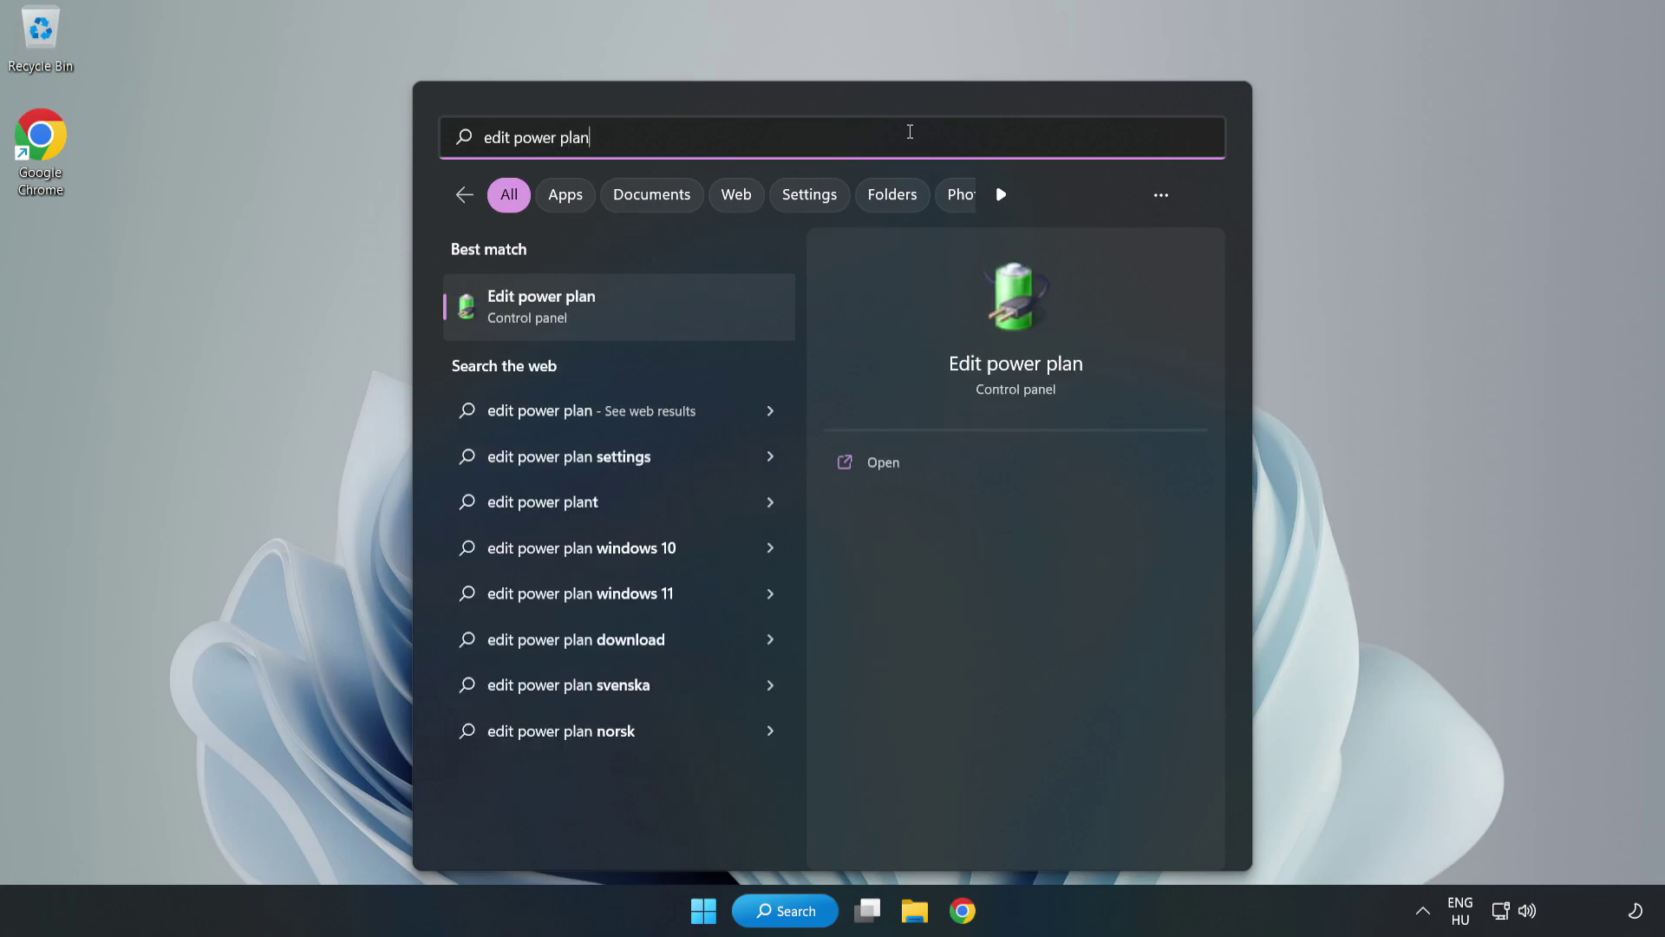
From Edit power plan, go up to Power Options, select High performance, and close the window
click(629, 310)
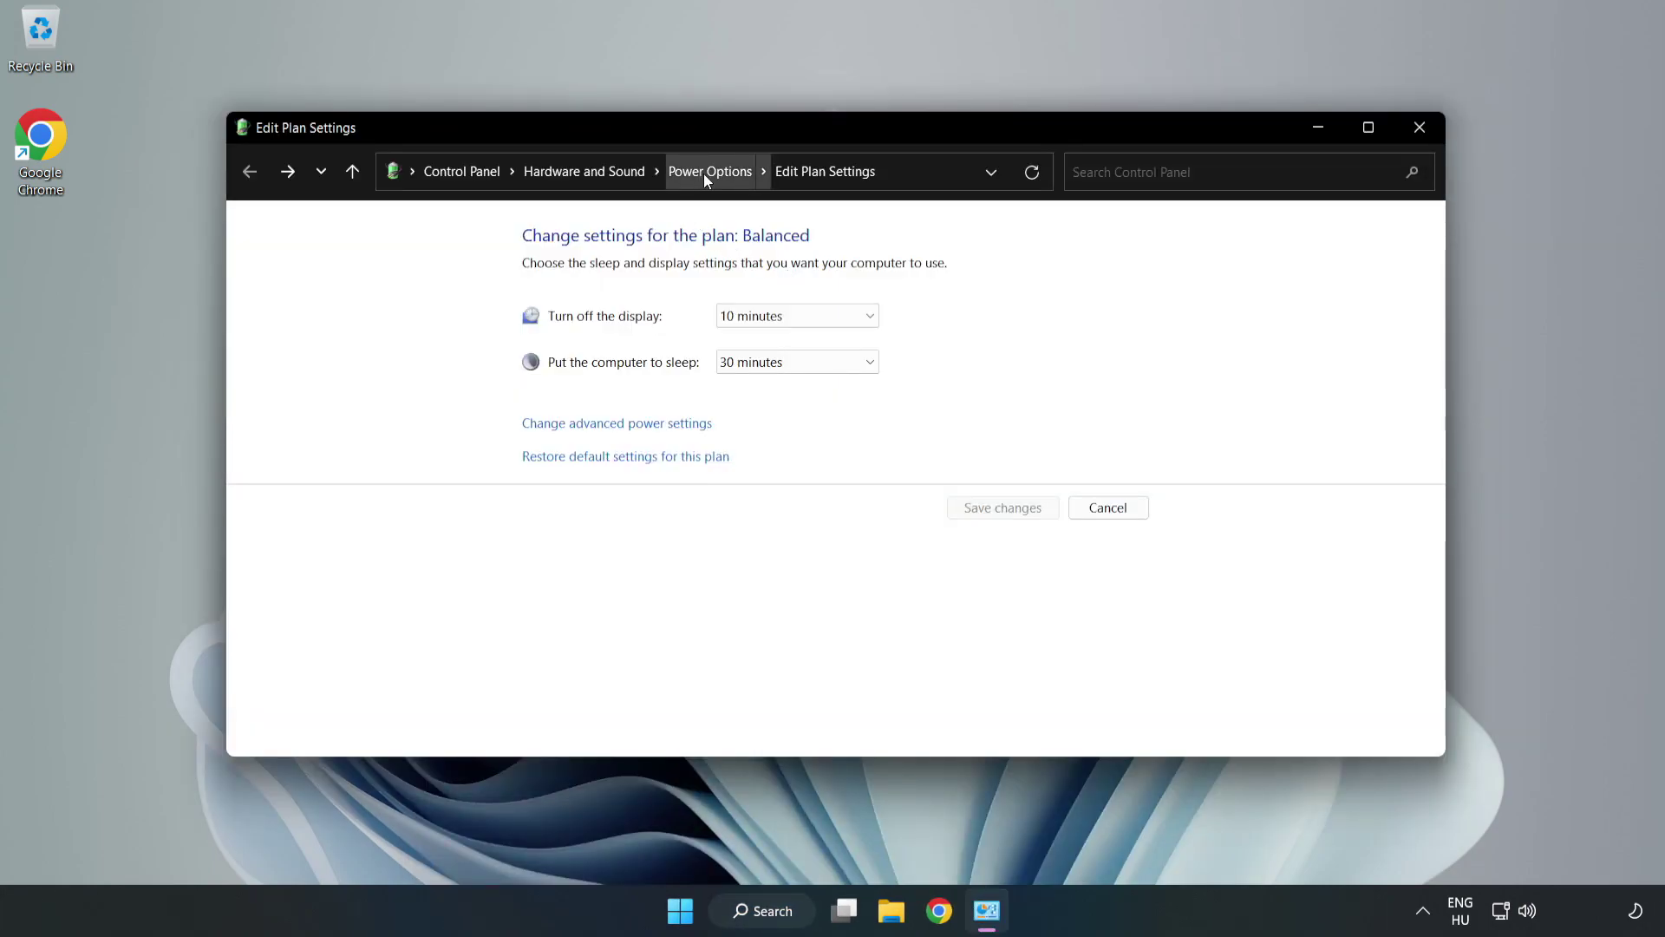
click(704, 174)
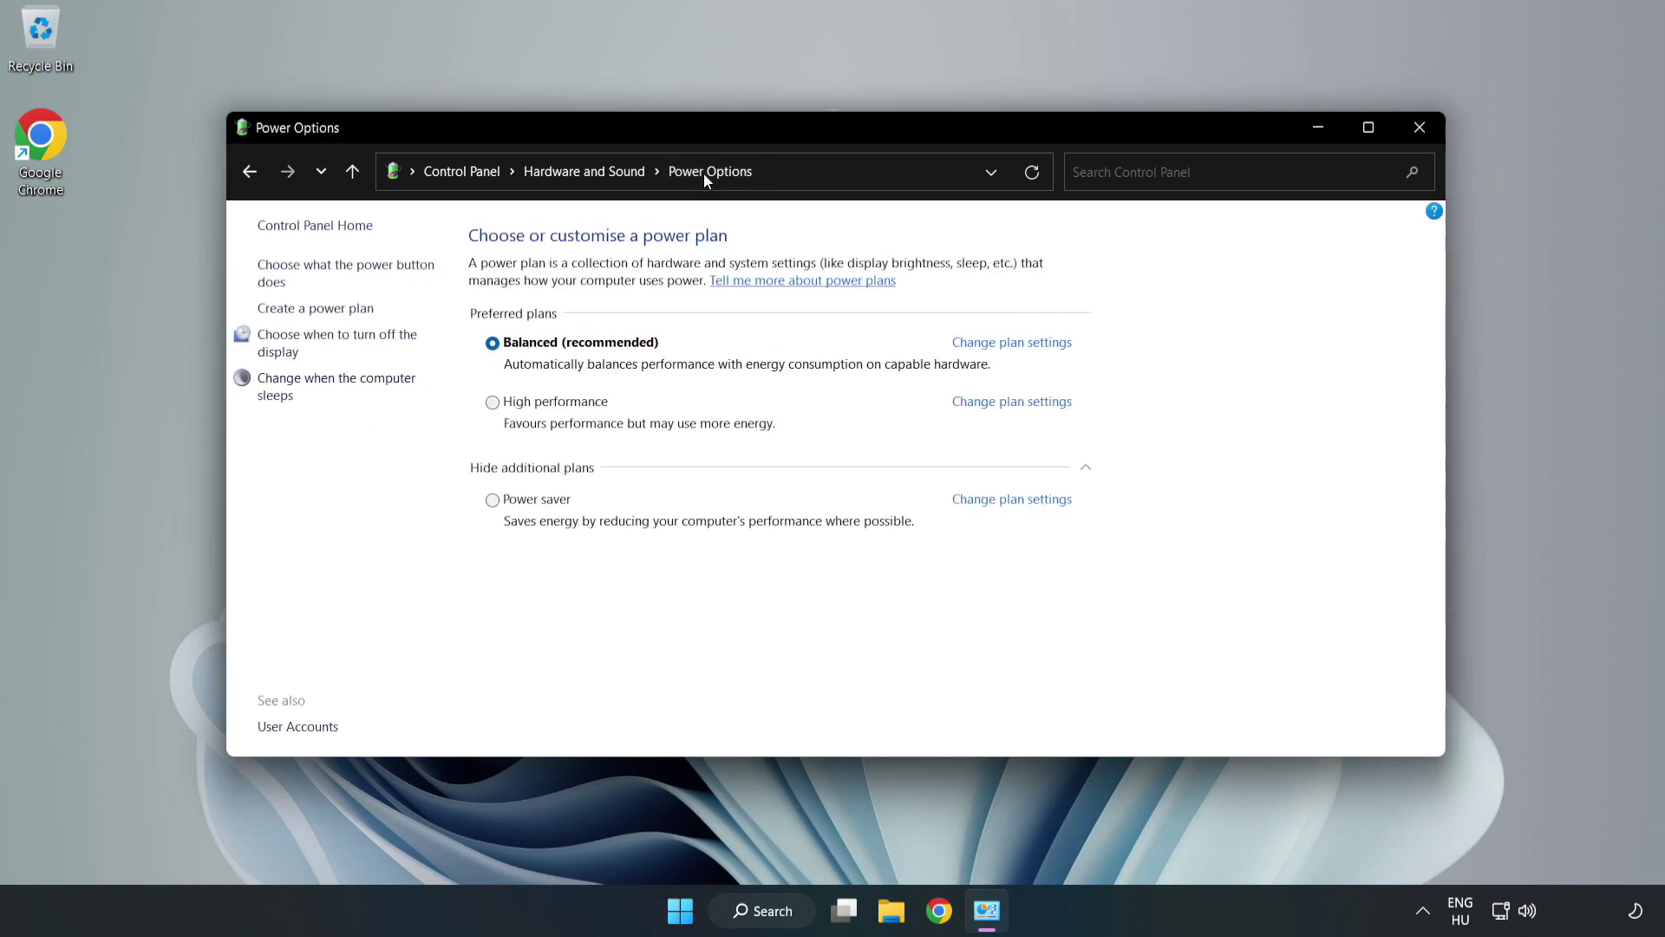
click(547, 406)
click(1419, 128)
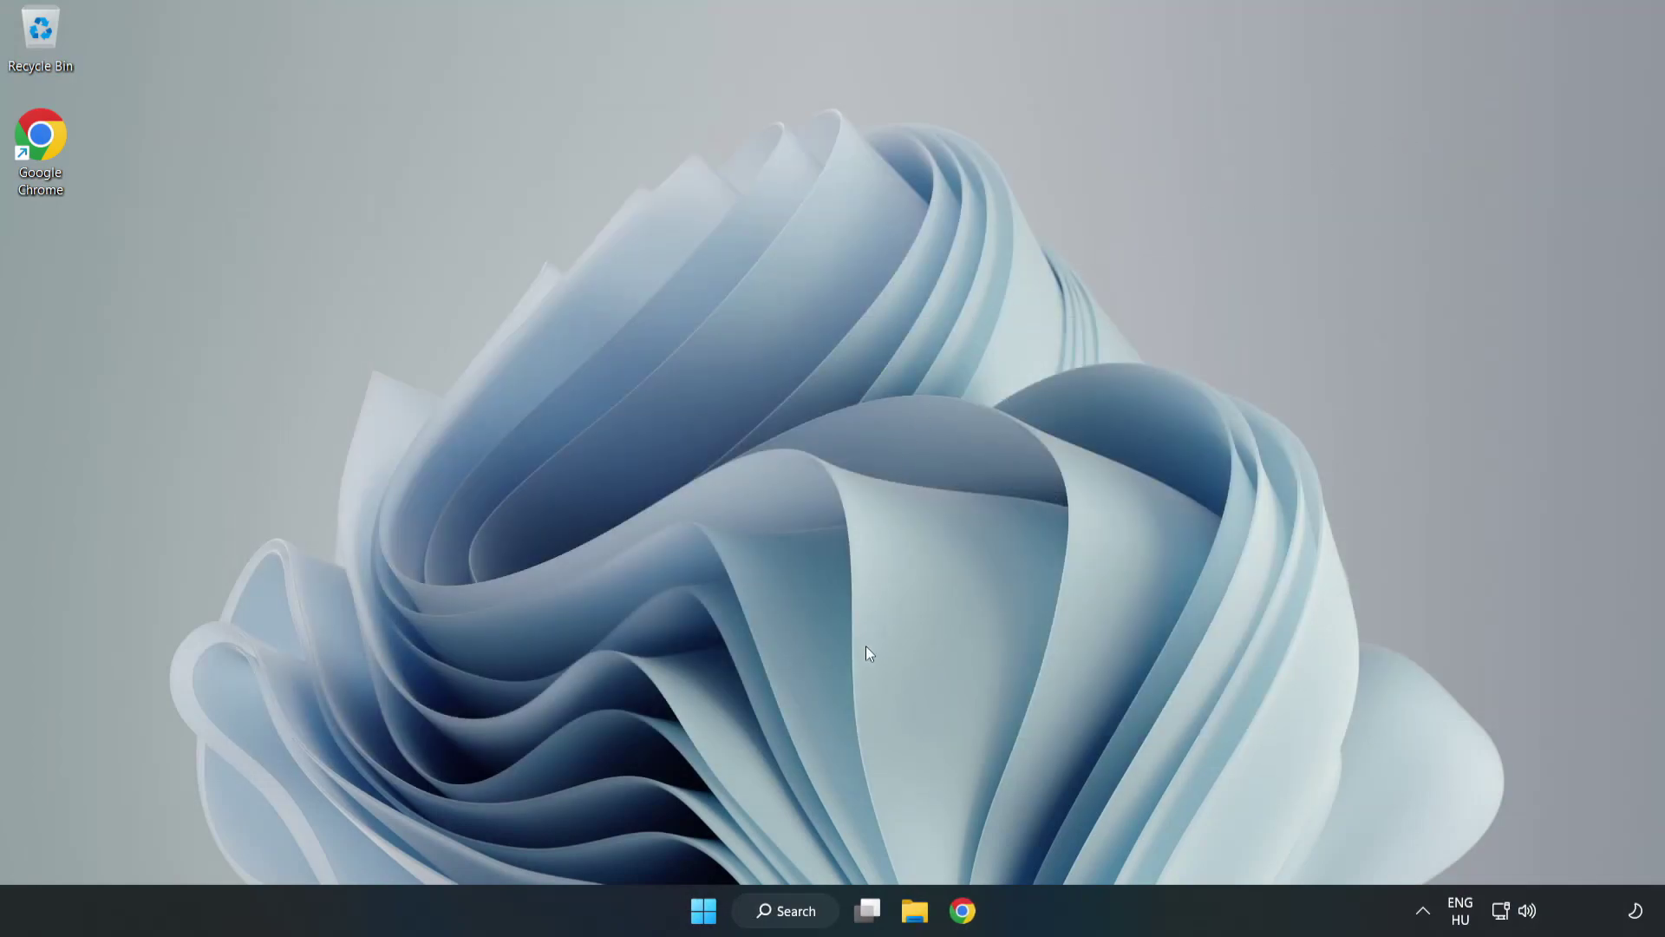
Search Windows for 'device manager'
click(808, 913)
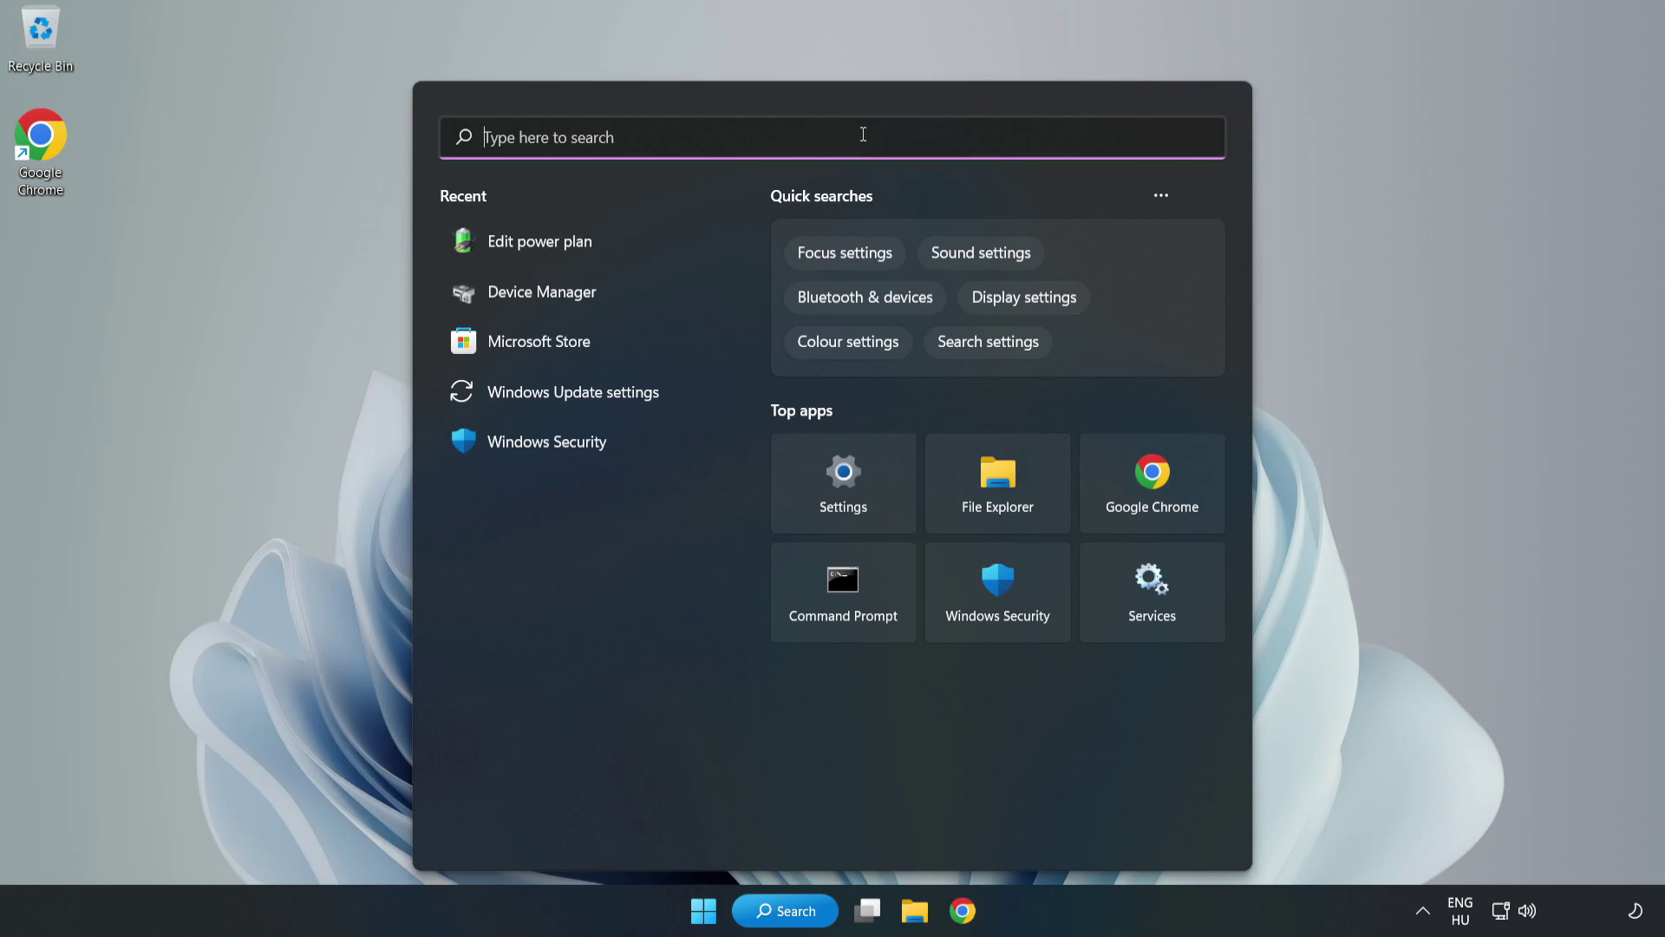
text(device mana)
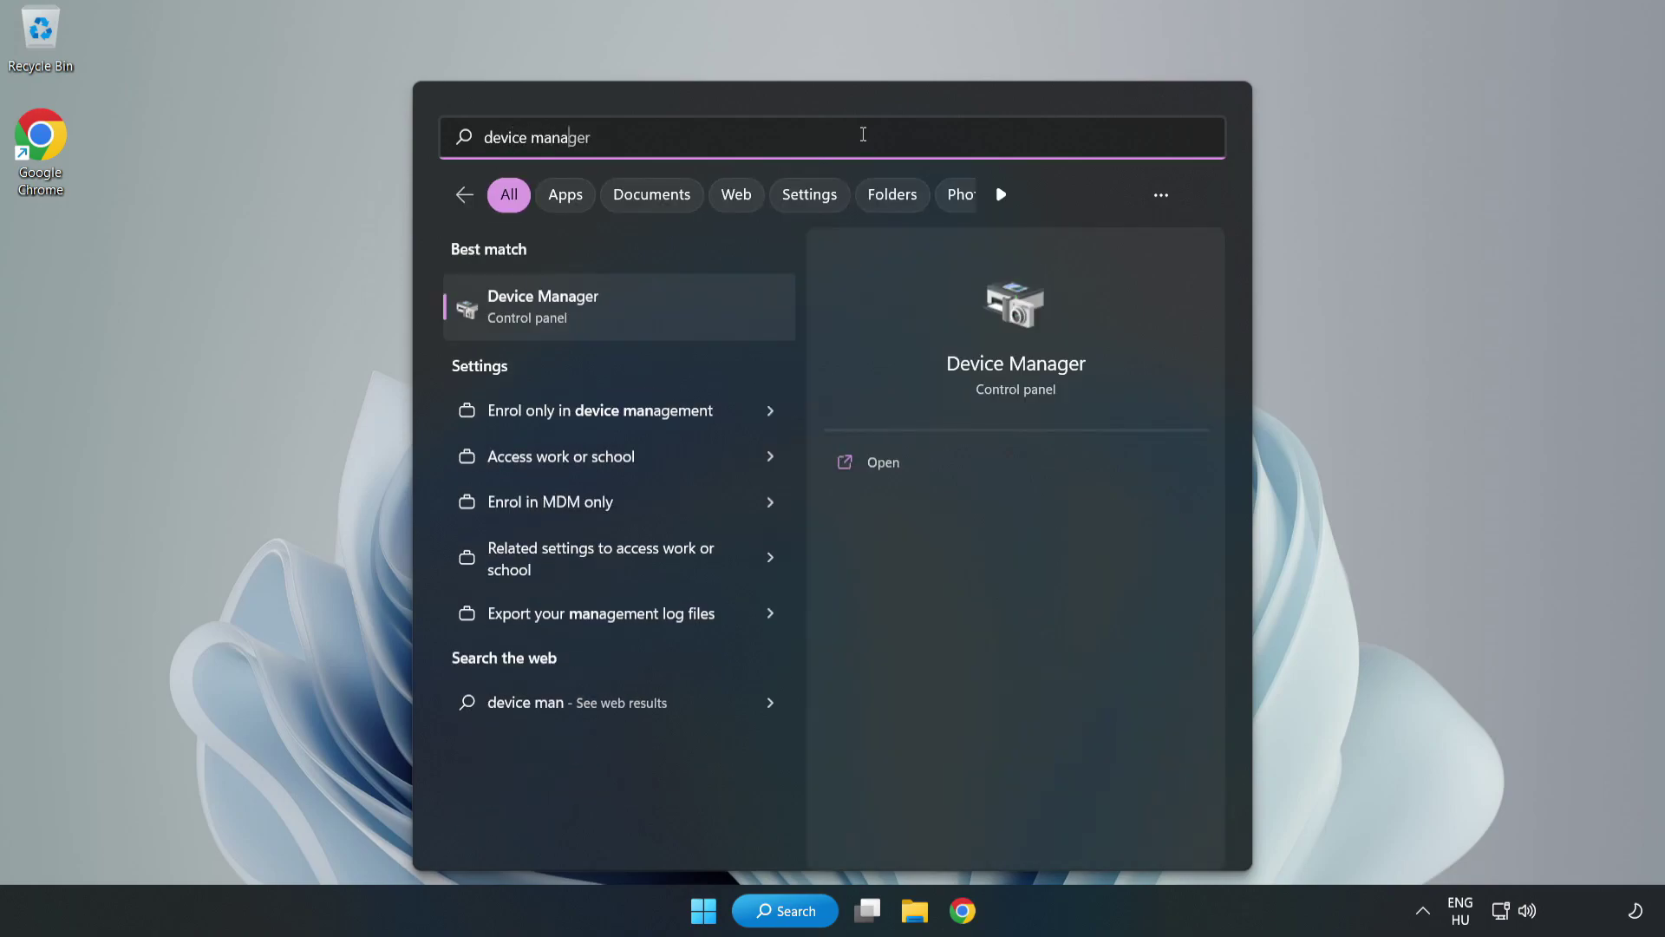
text(ger)
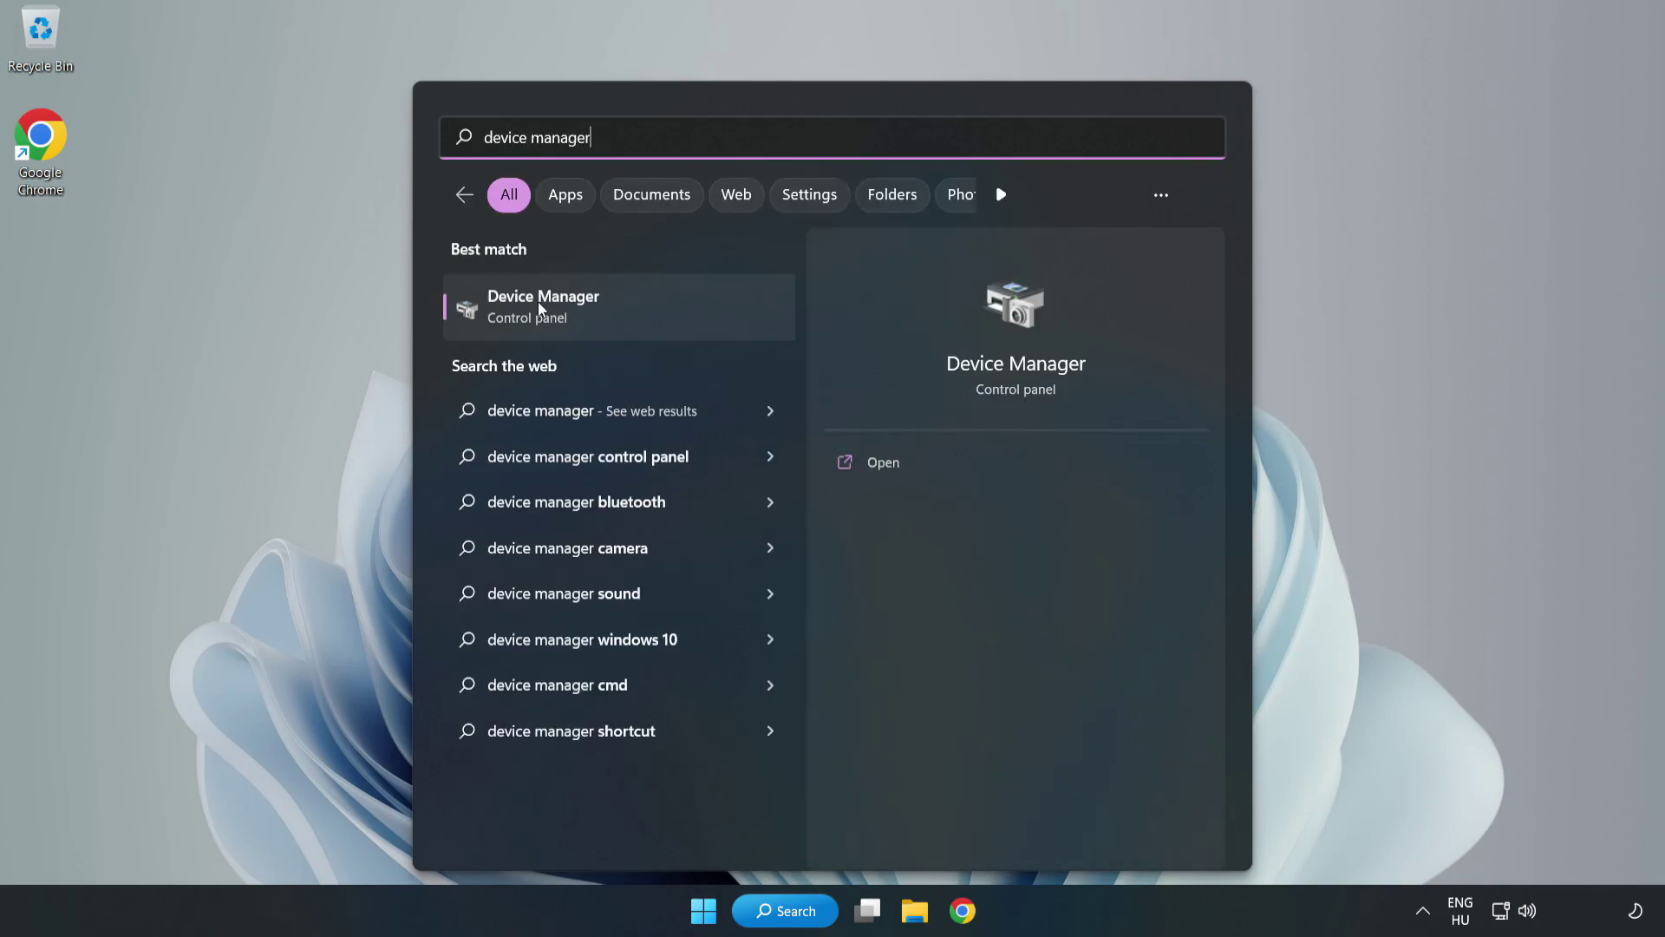
Launch Device Manager, expand Display adapters, and right-click the VMware SVGA 3D adapter
click(605, 310)
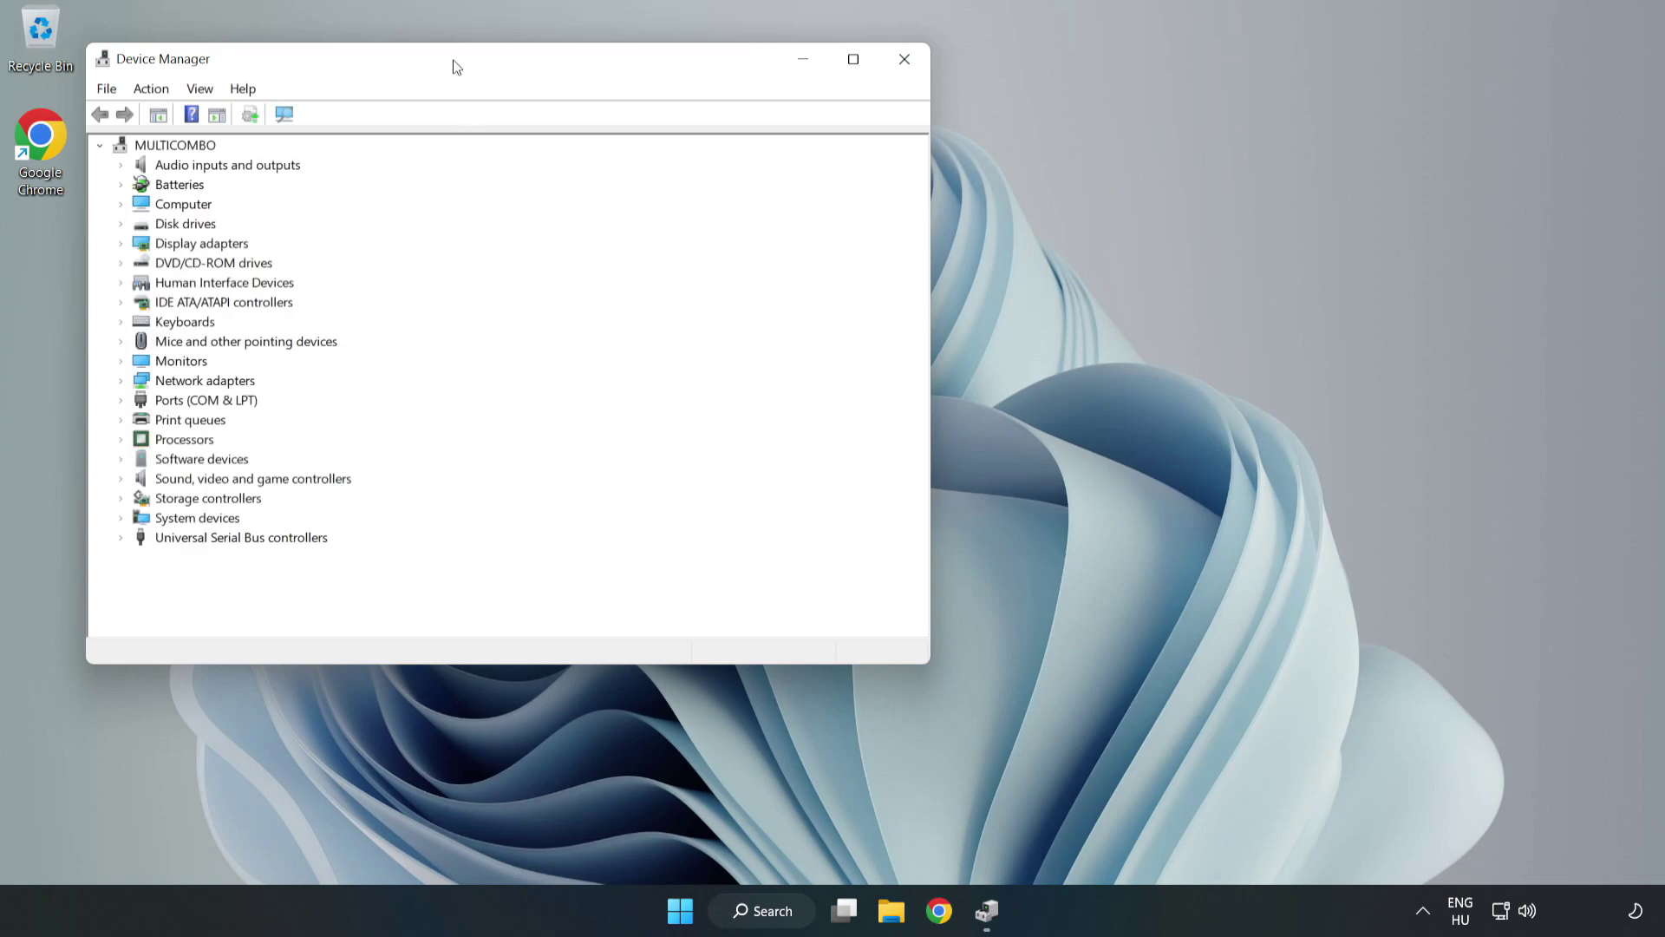
drag(453, 64, 769, 168)
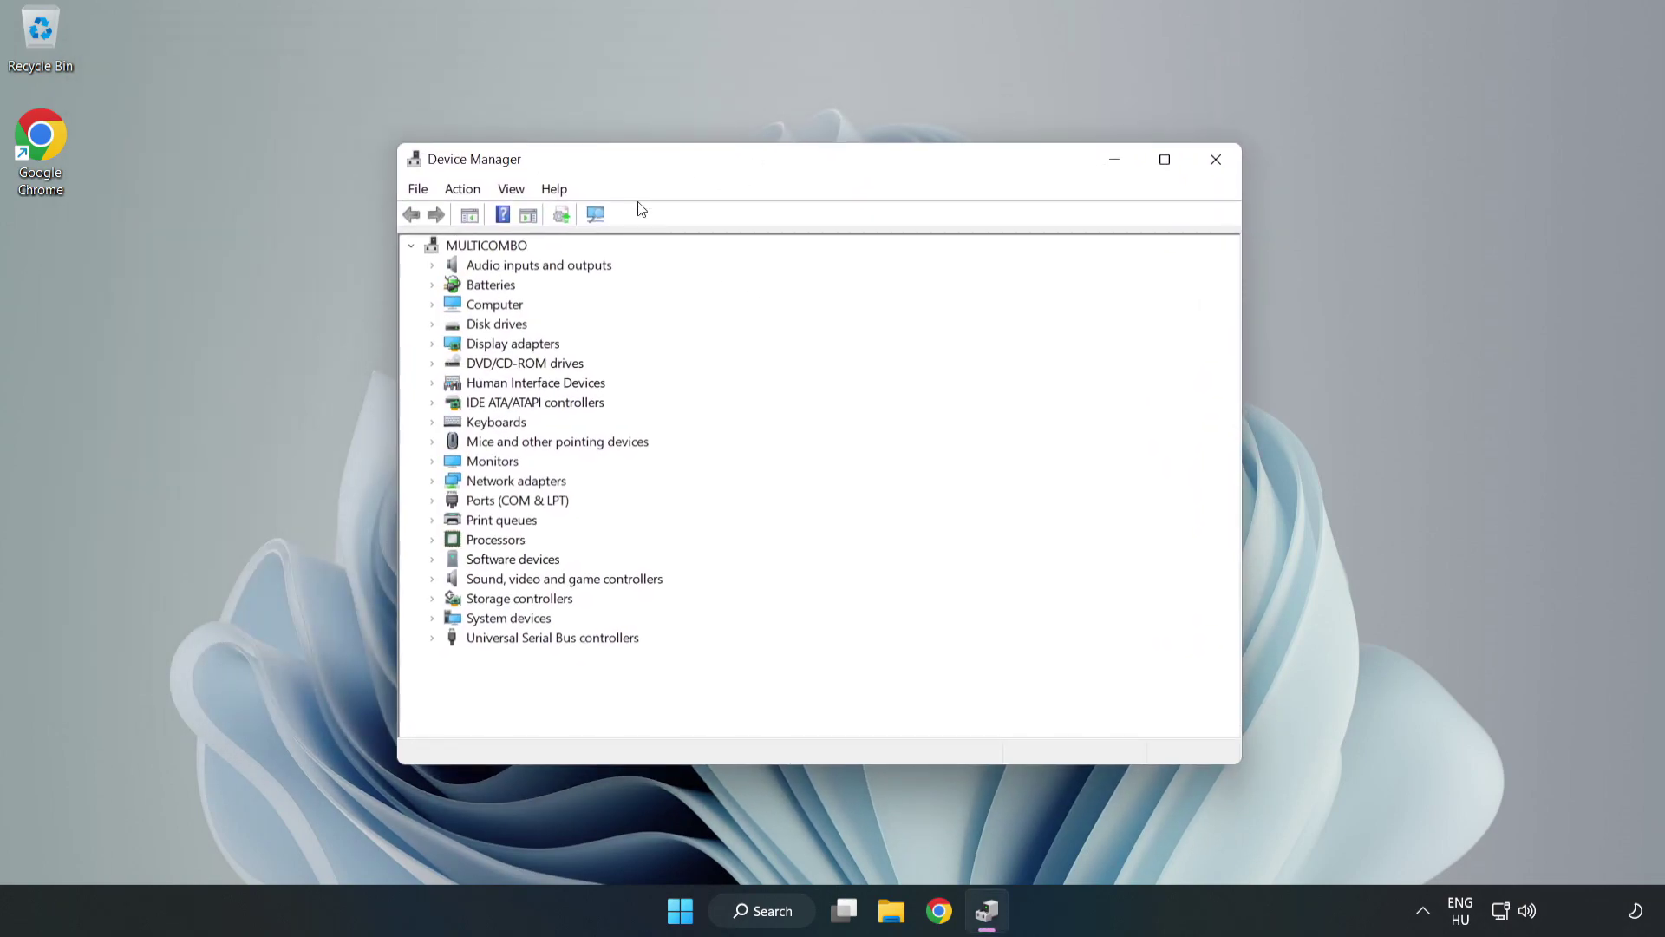
click(468, 345)
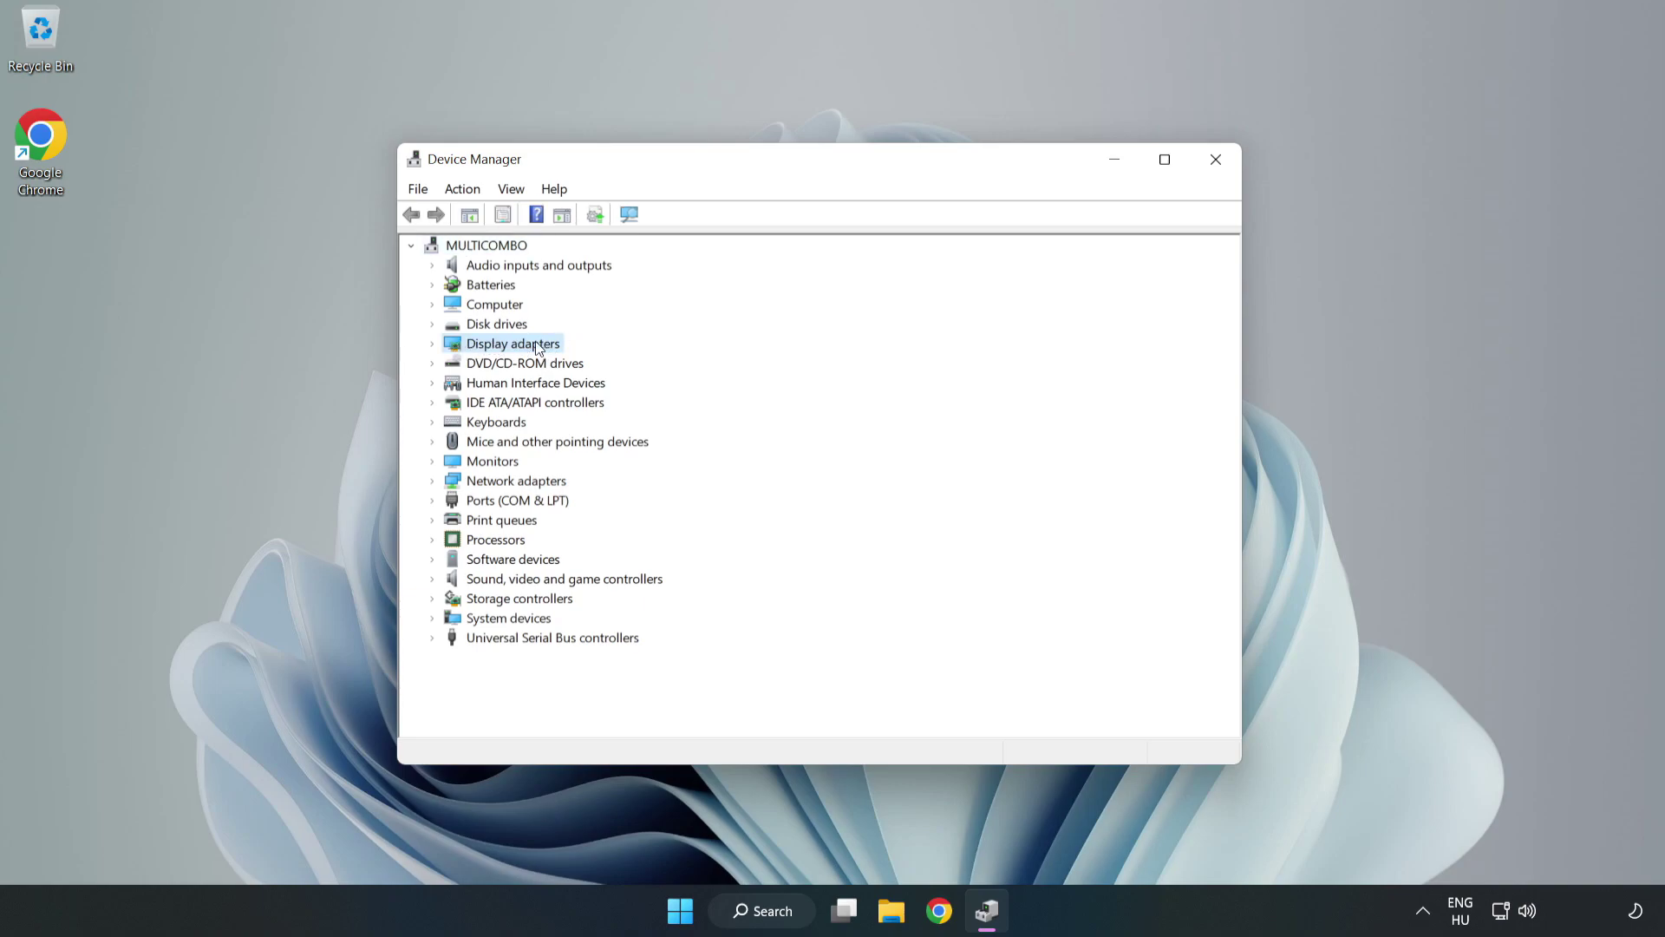
click(431, 345)
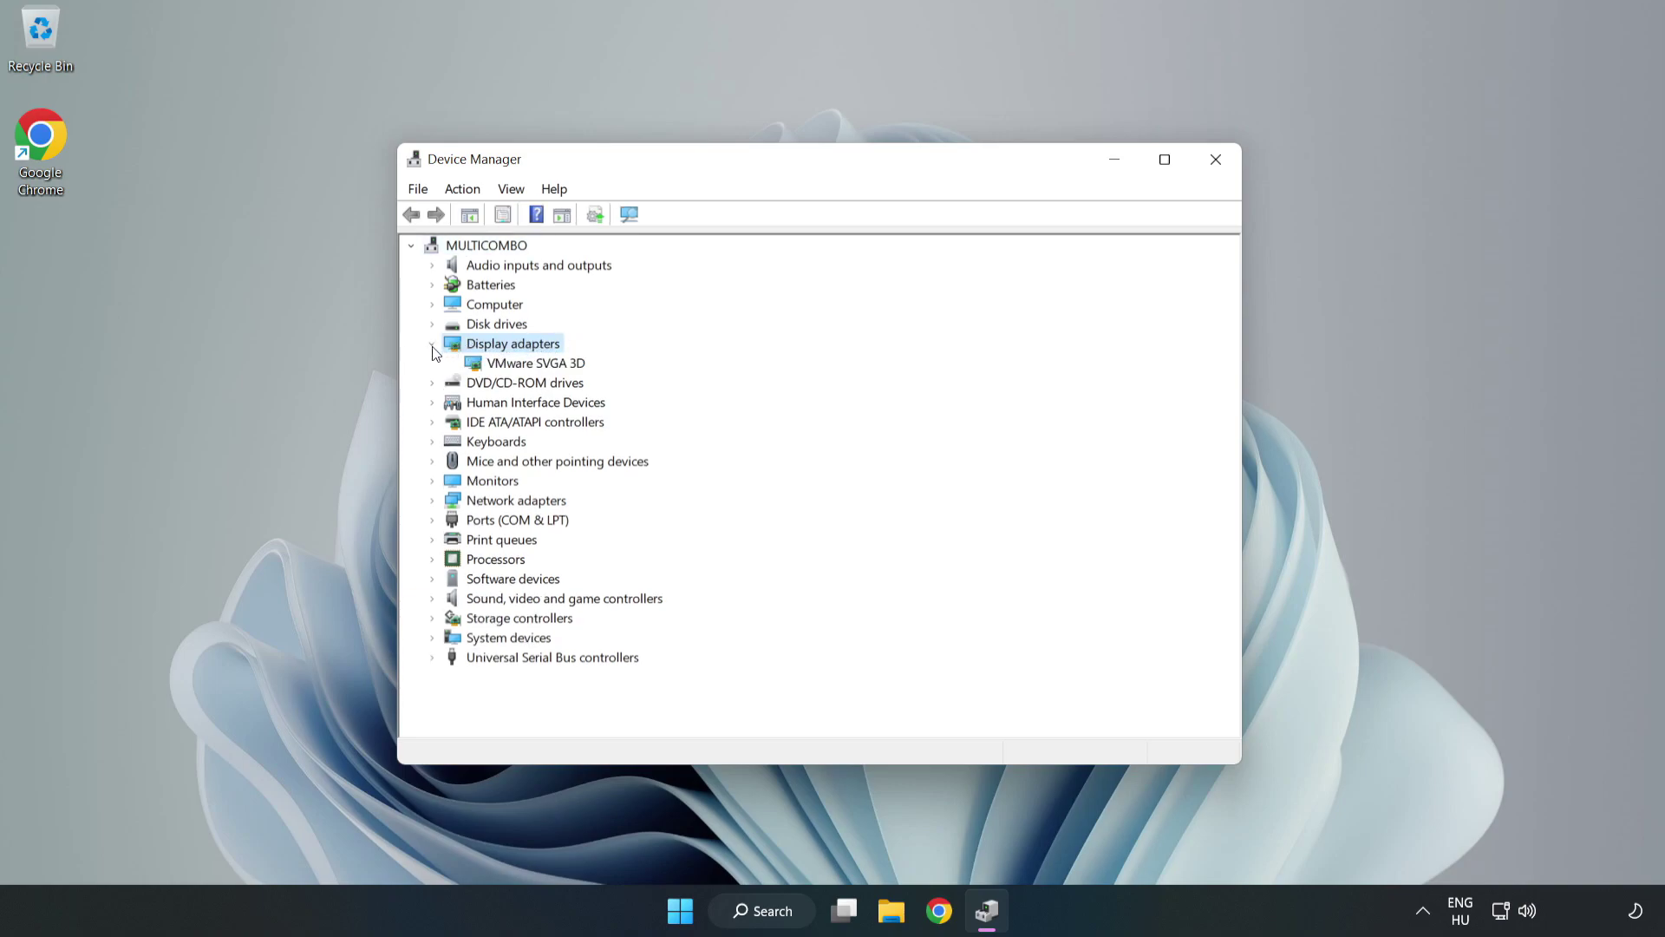
click(565, 365)
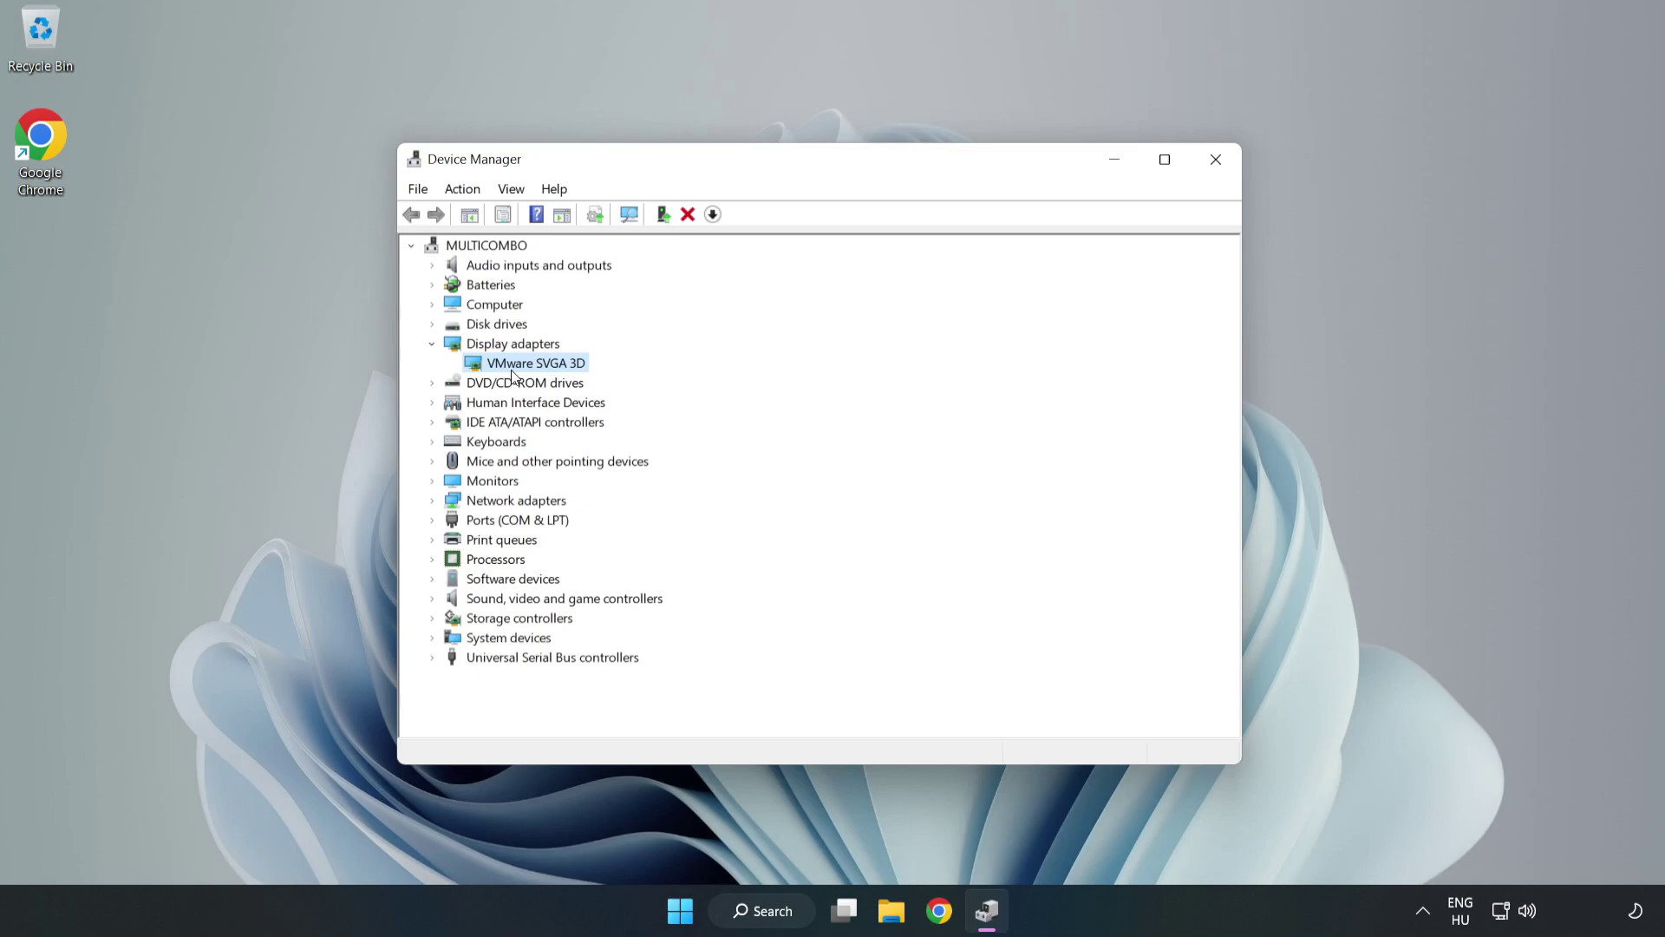
right_click(533, 371)
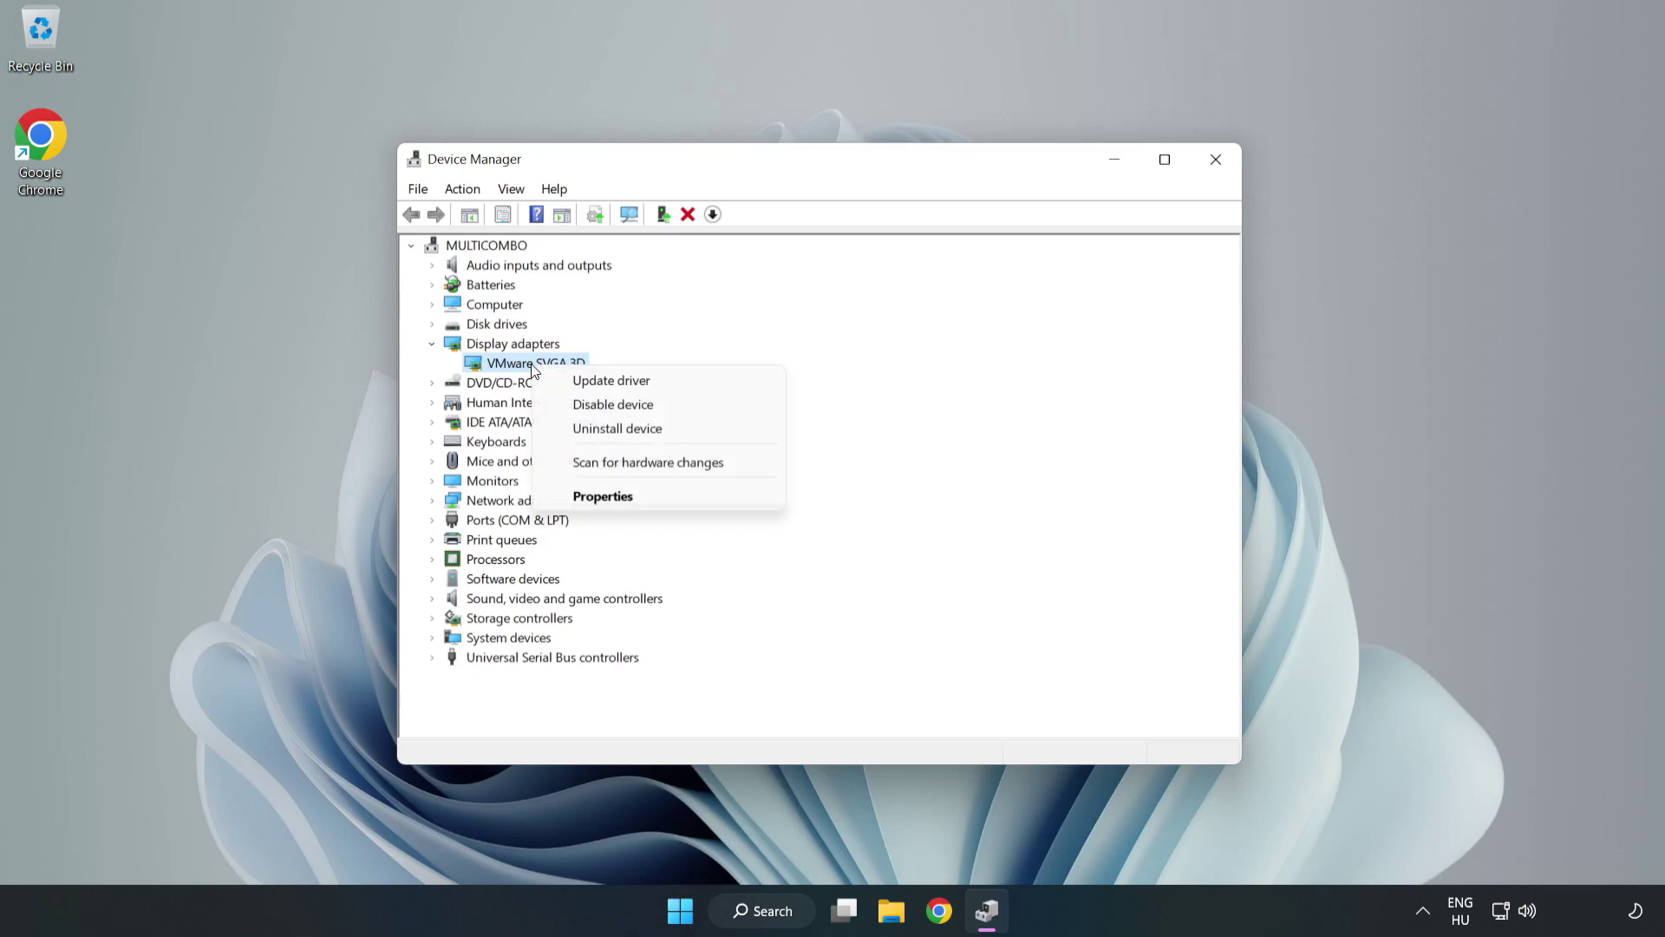
Search automatically for a newer VMware SVGA 3D driver, dismiss the already-best result, and close Device Manager
click(626, 384)
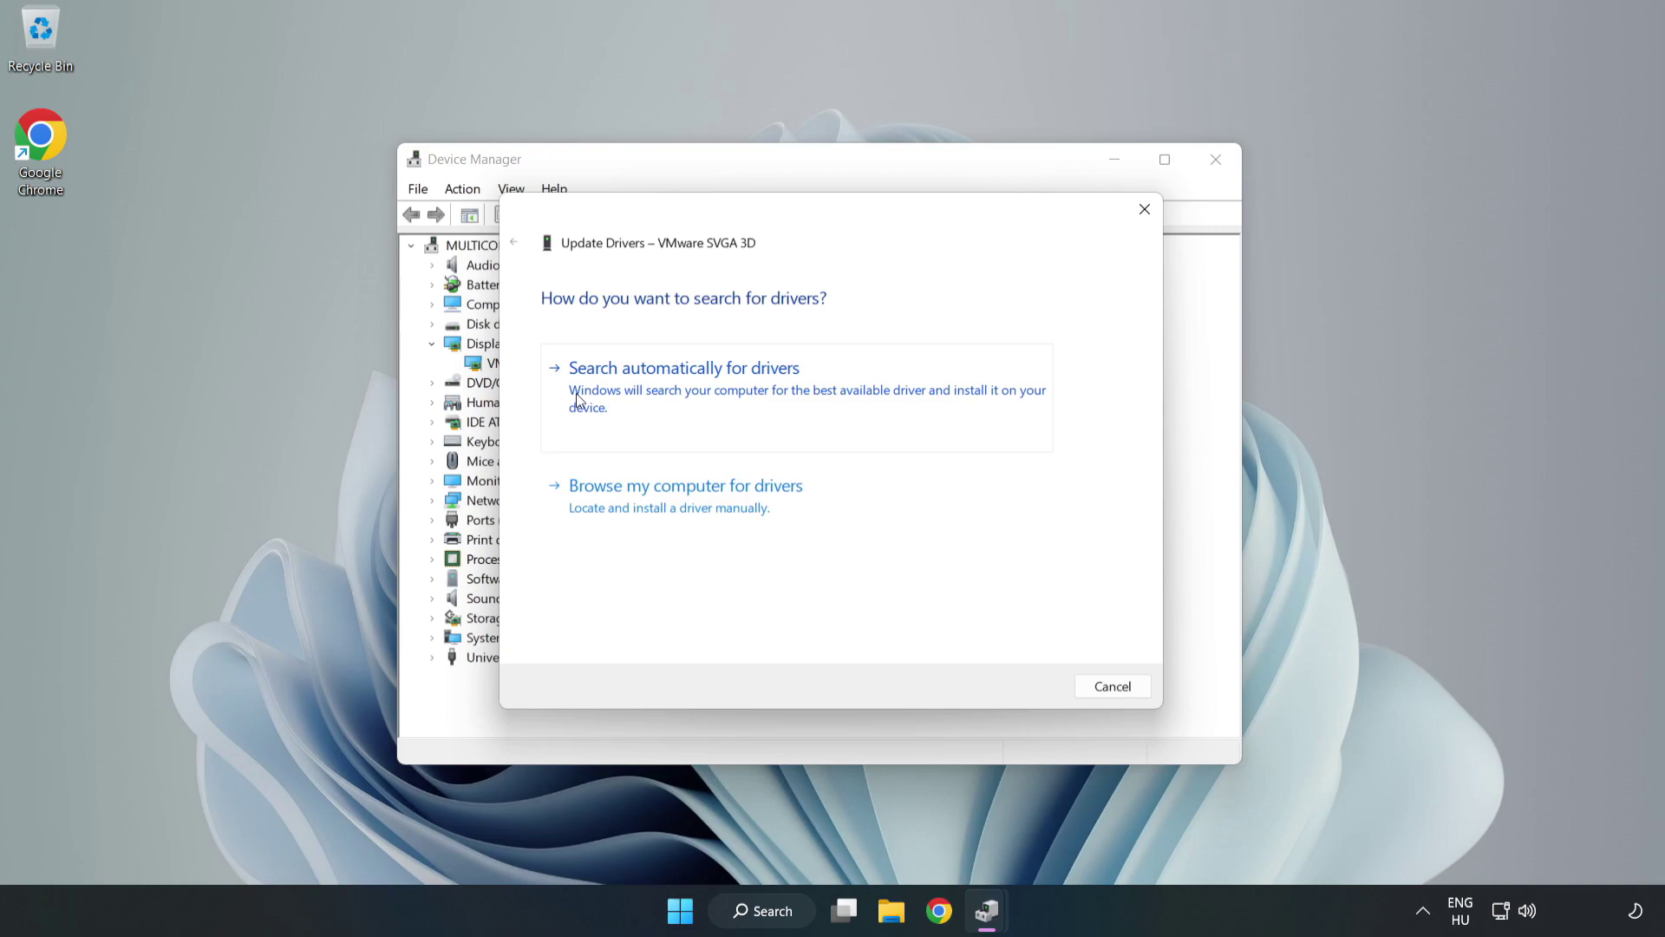
click(686, 393)
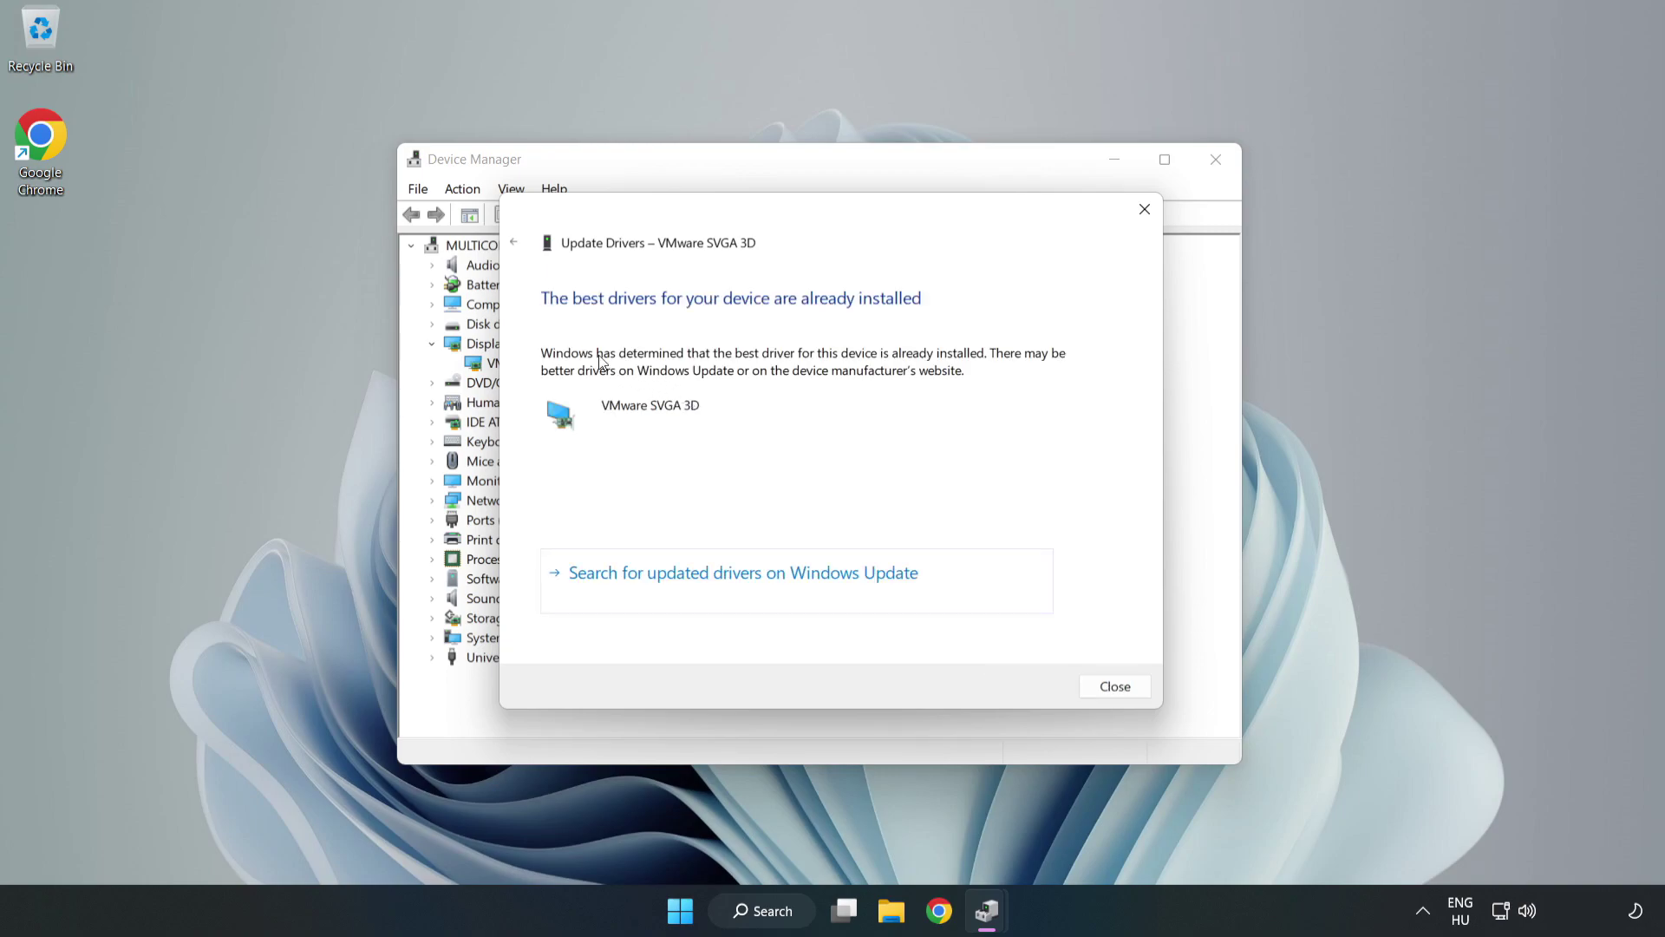
click(1123, 689)
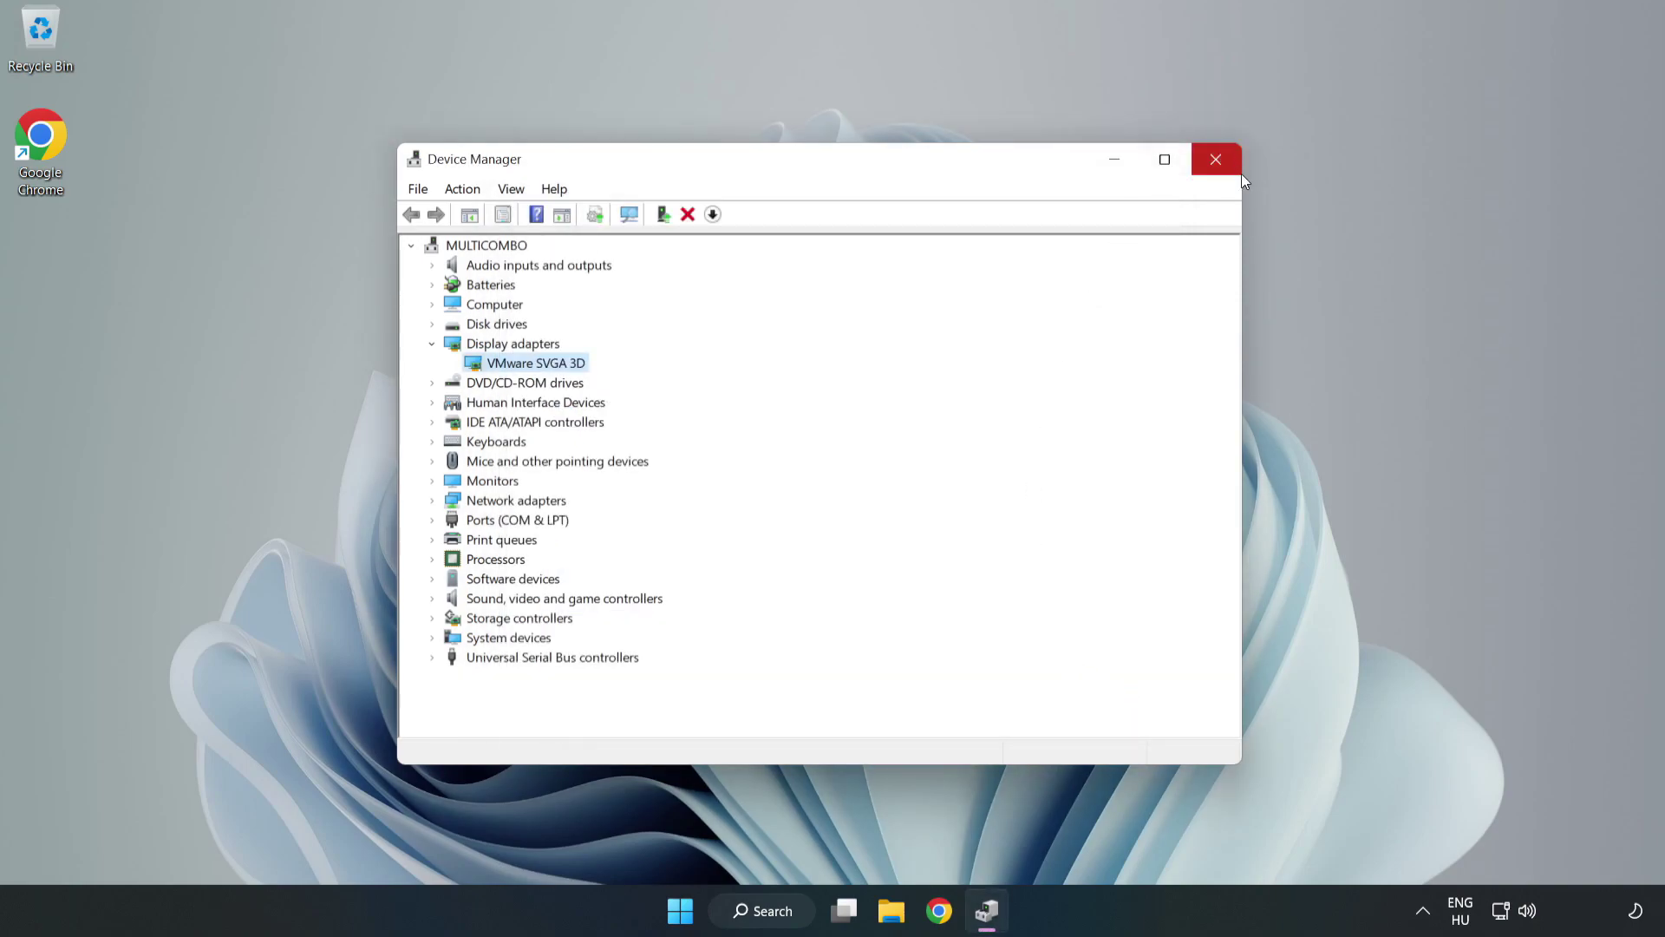
click(1216, 159)
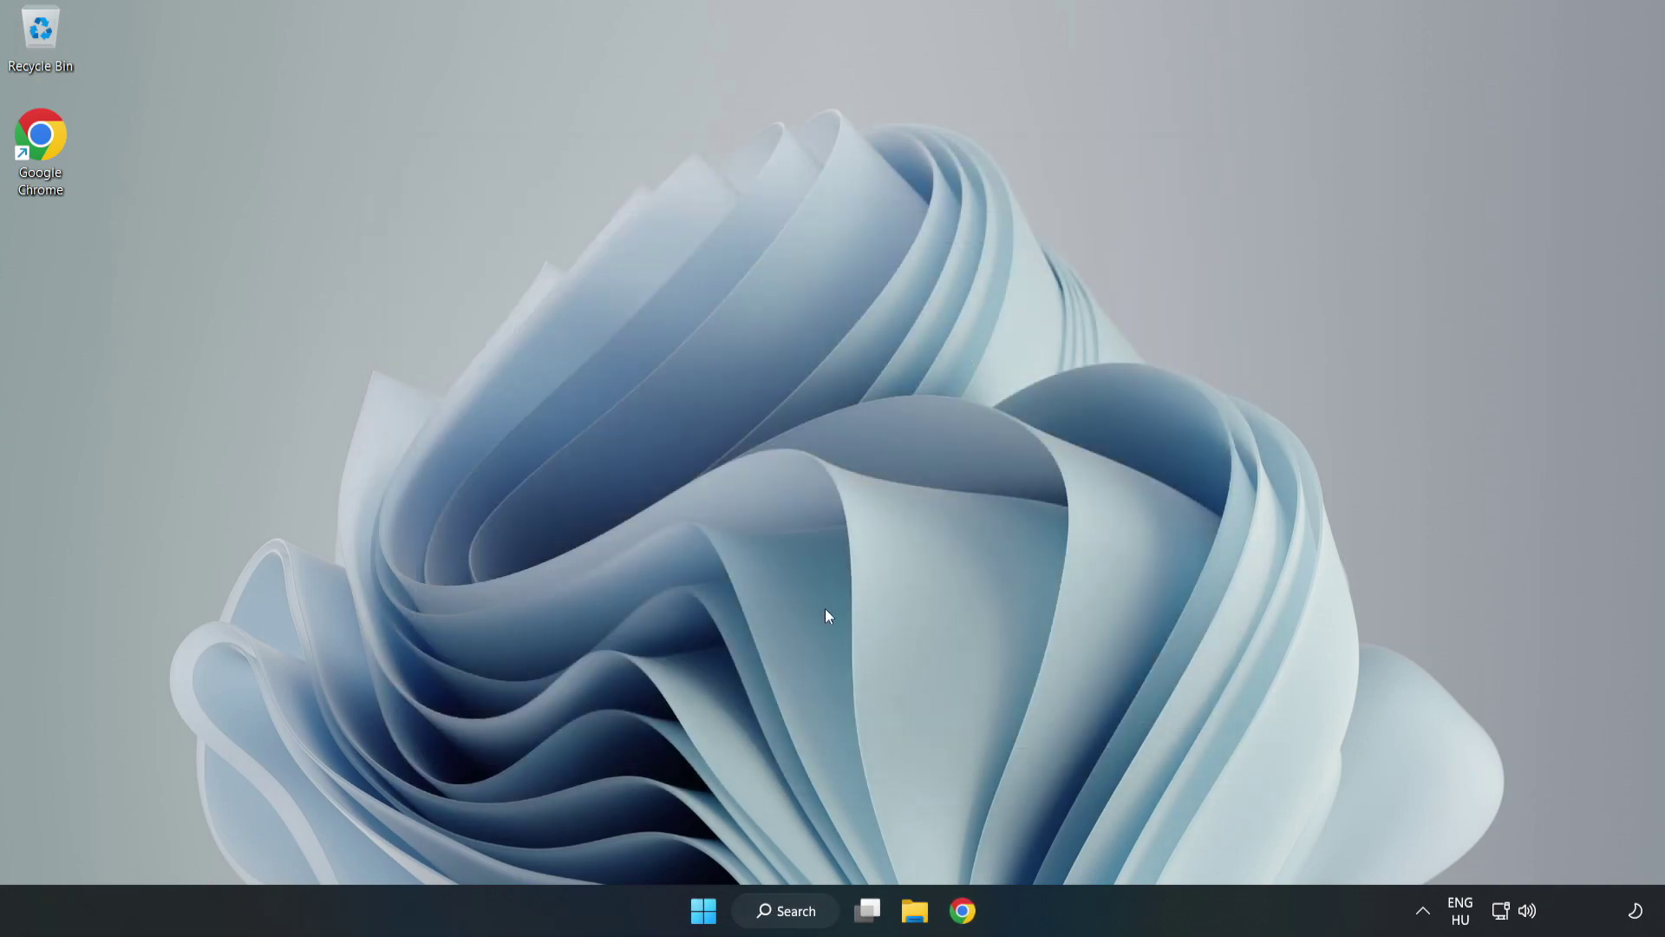
Search Windows for 'game mode'
click(807, 912)
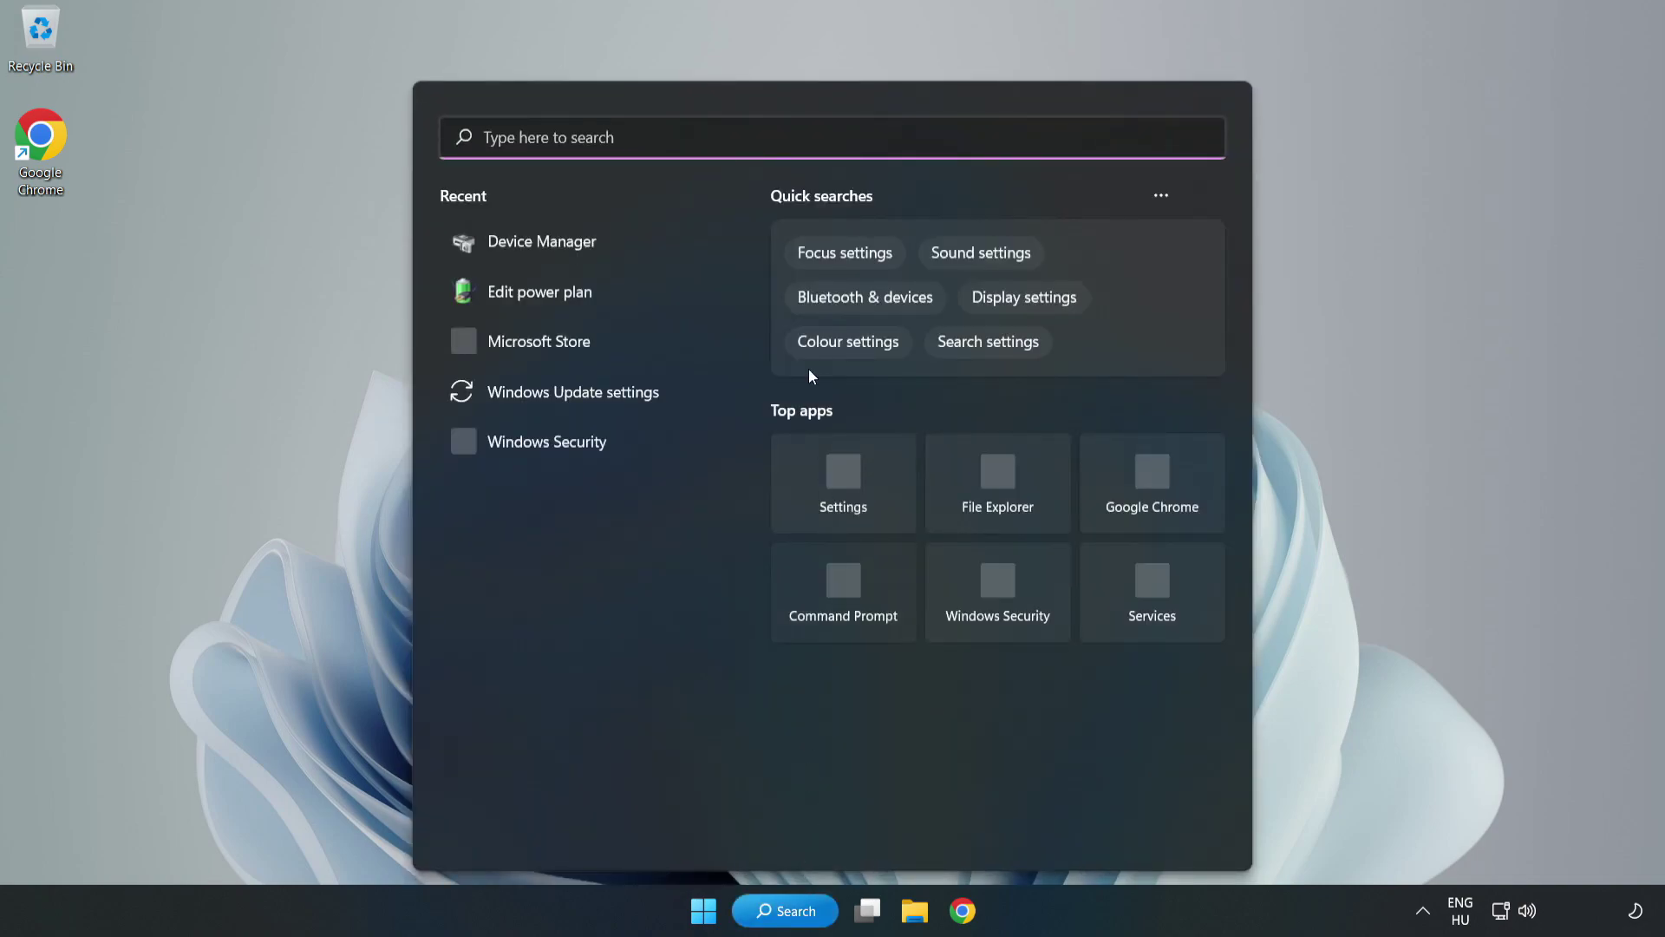
text(game mode)
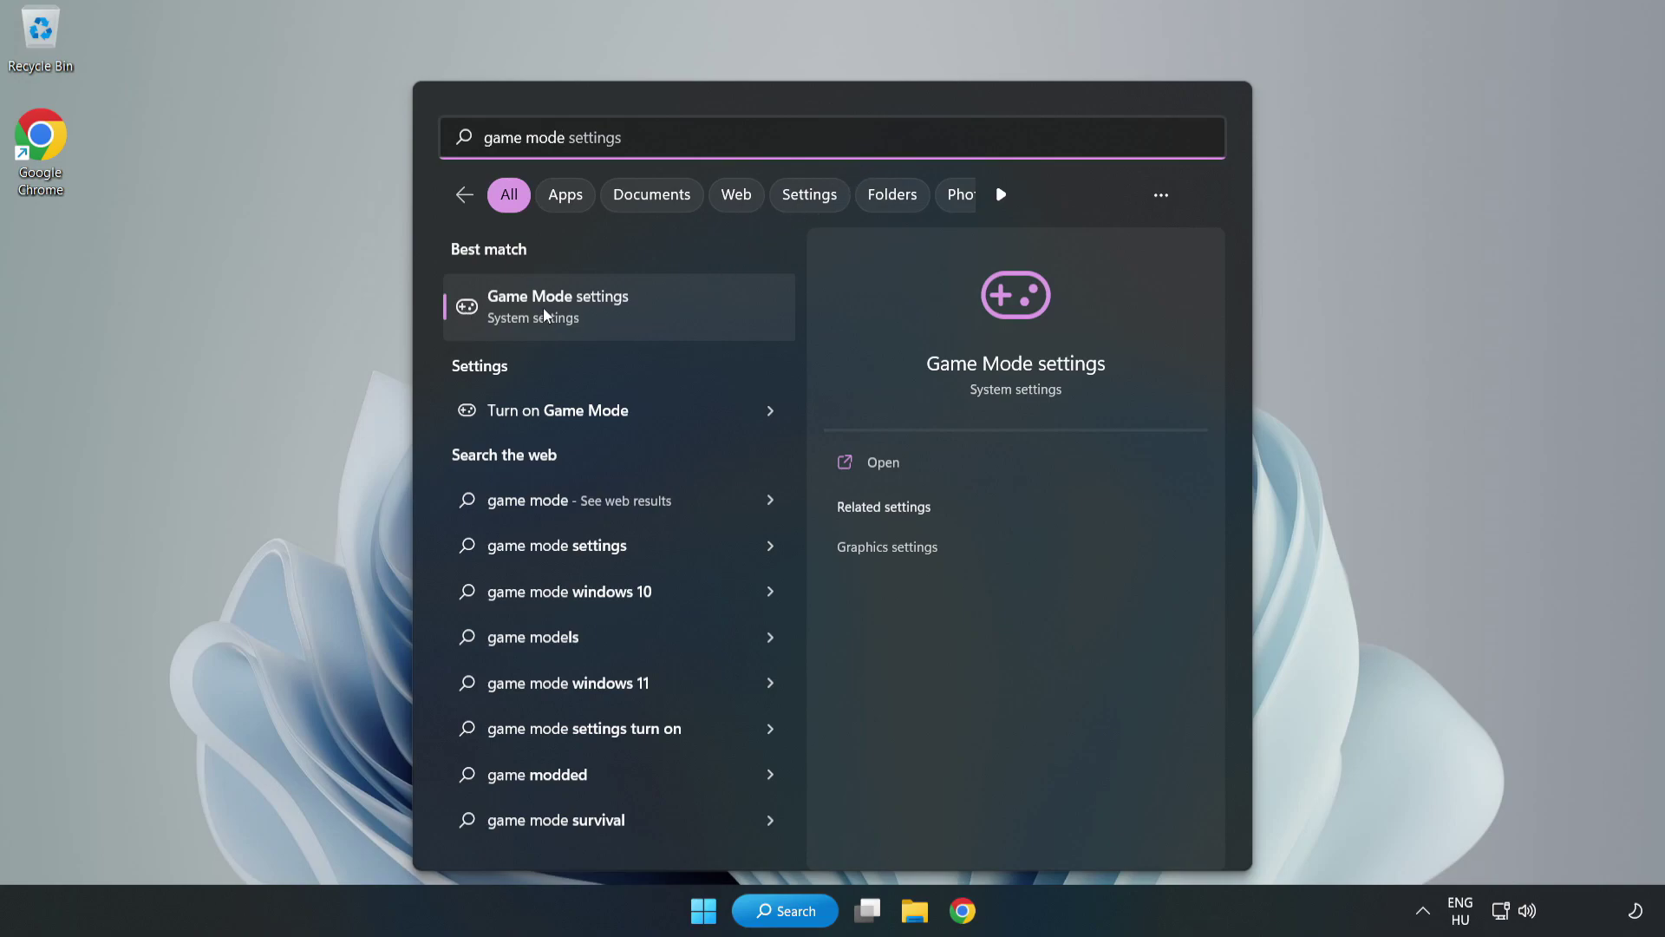
Open Game Mode settings, go to Xbox Game Bar, and turn off opening it with a controller button
click(596, 313)
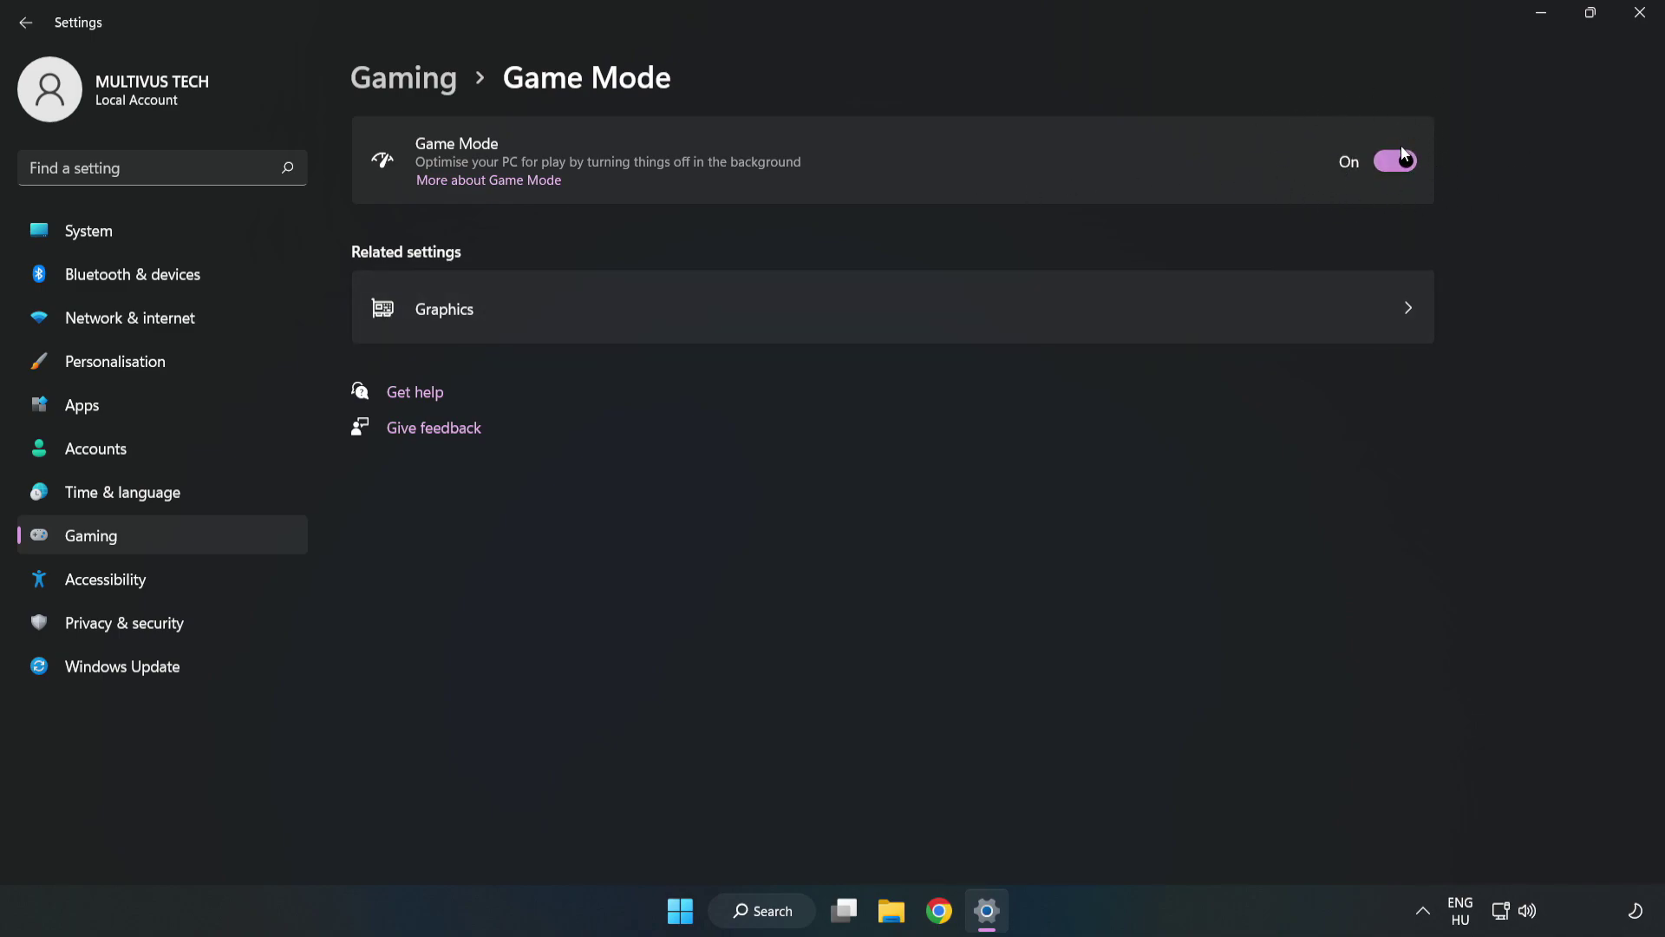
click(424, 89)
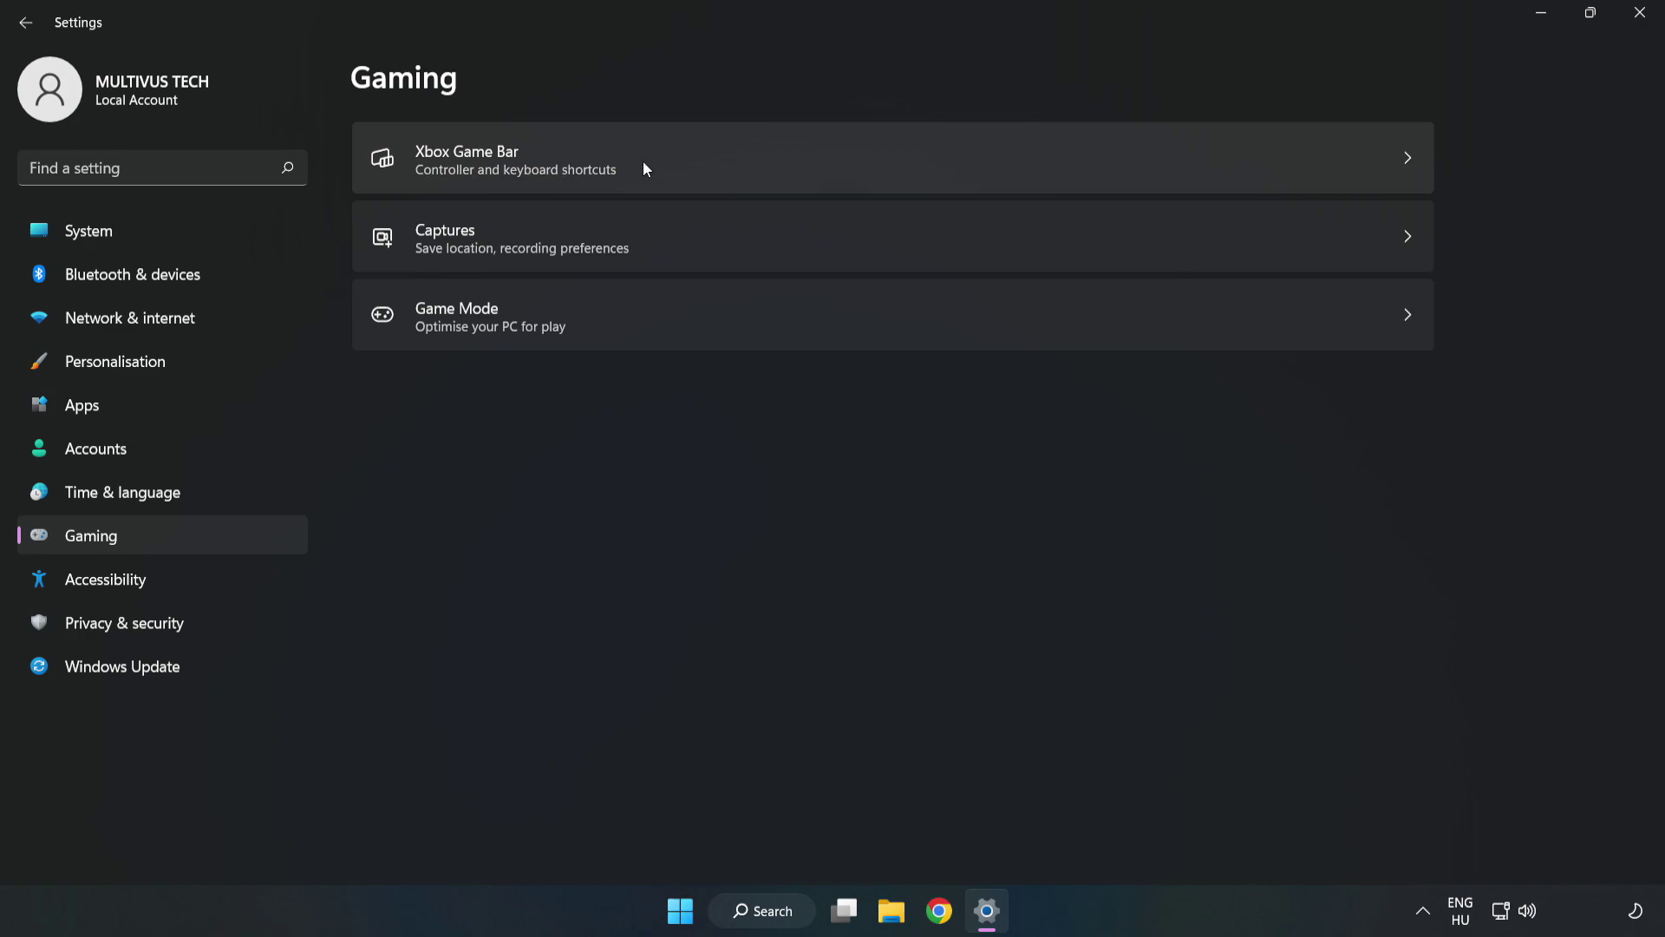
click(706, 159)
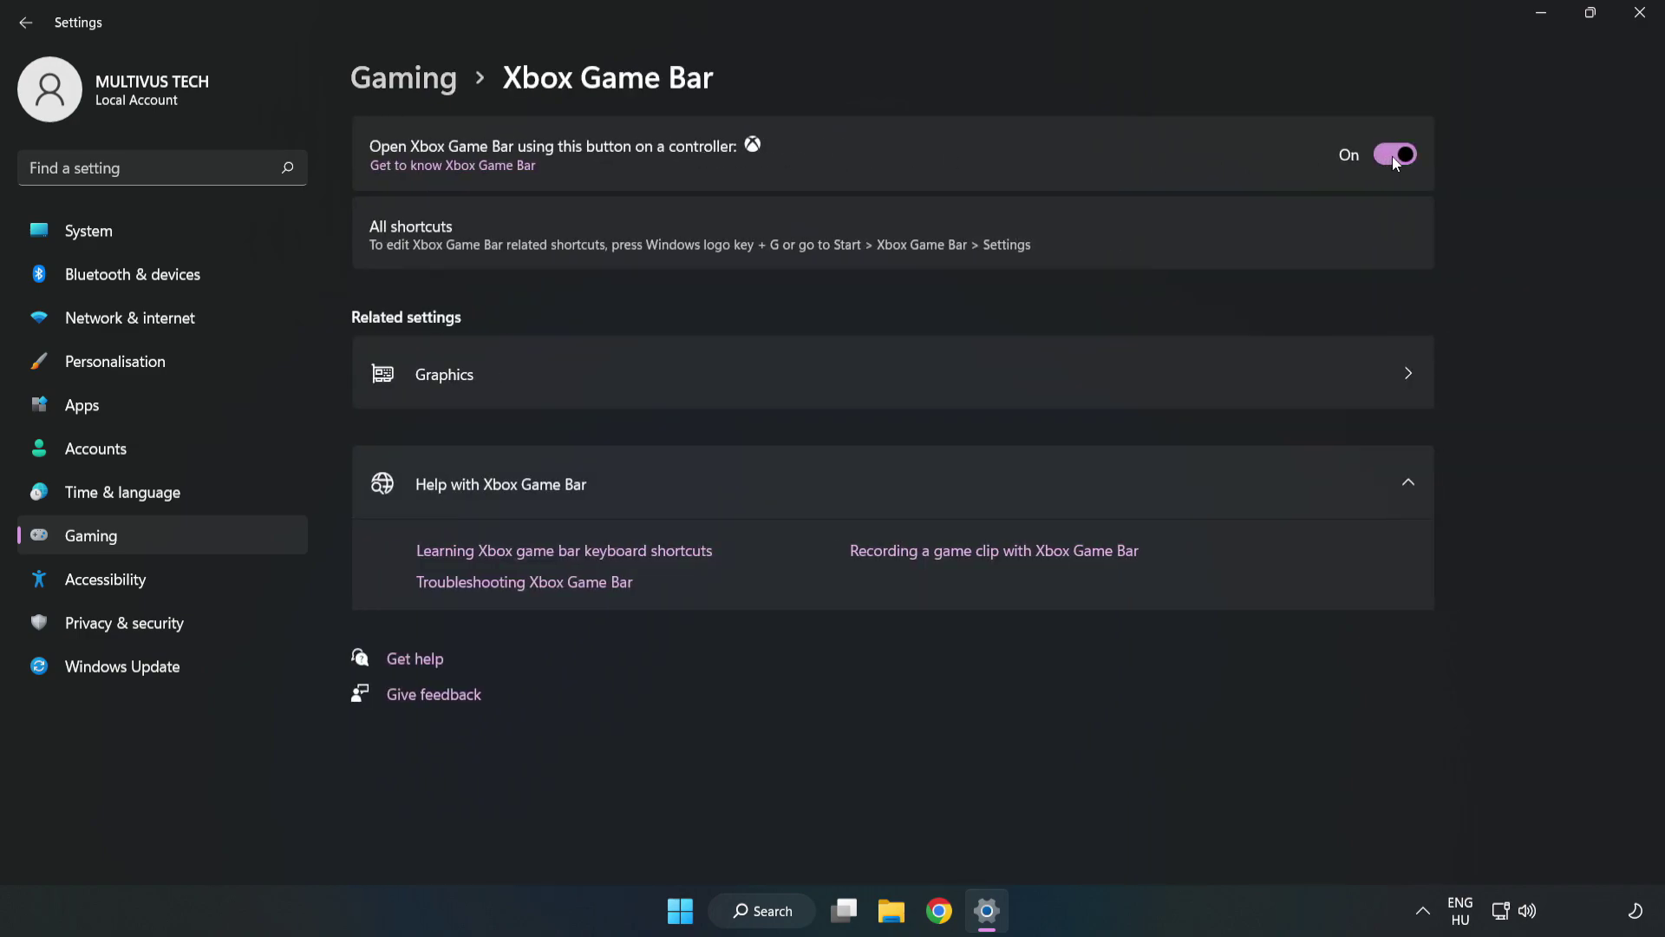
click(1393, 156)
Close Settings and open Task Manager from the Start button's right-click menu
click(1639, 25)
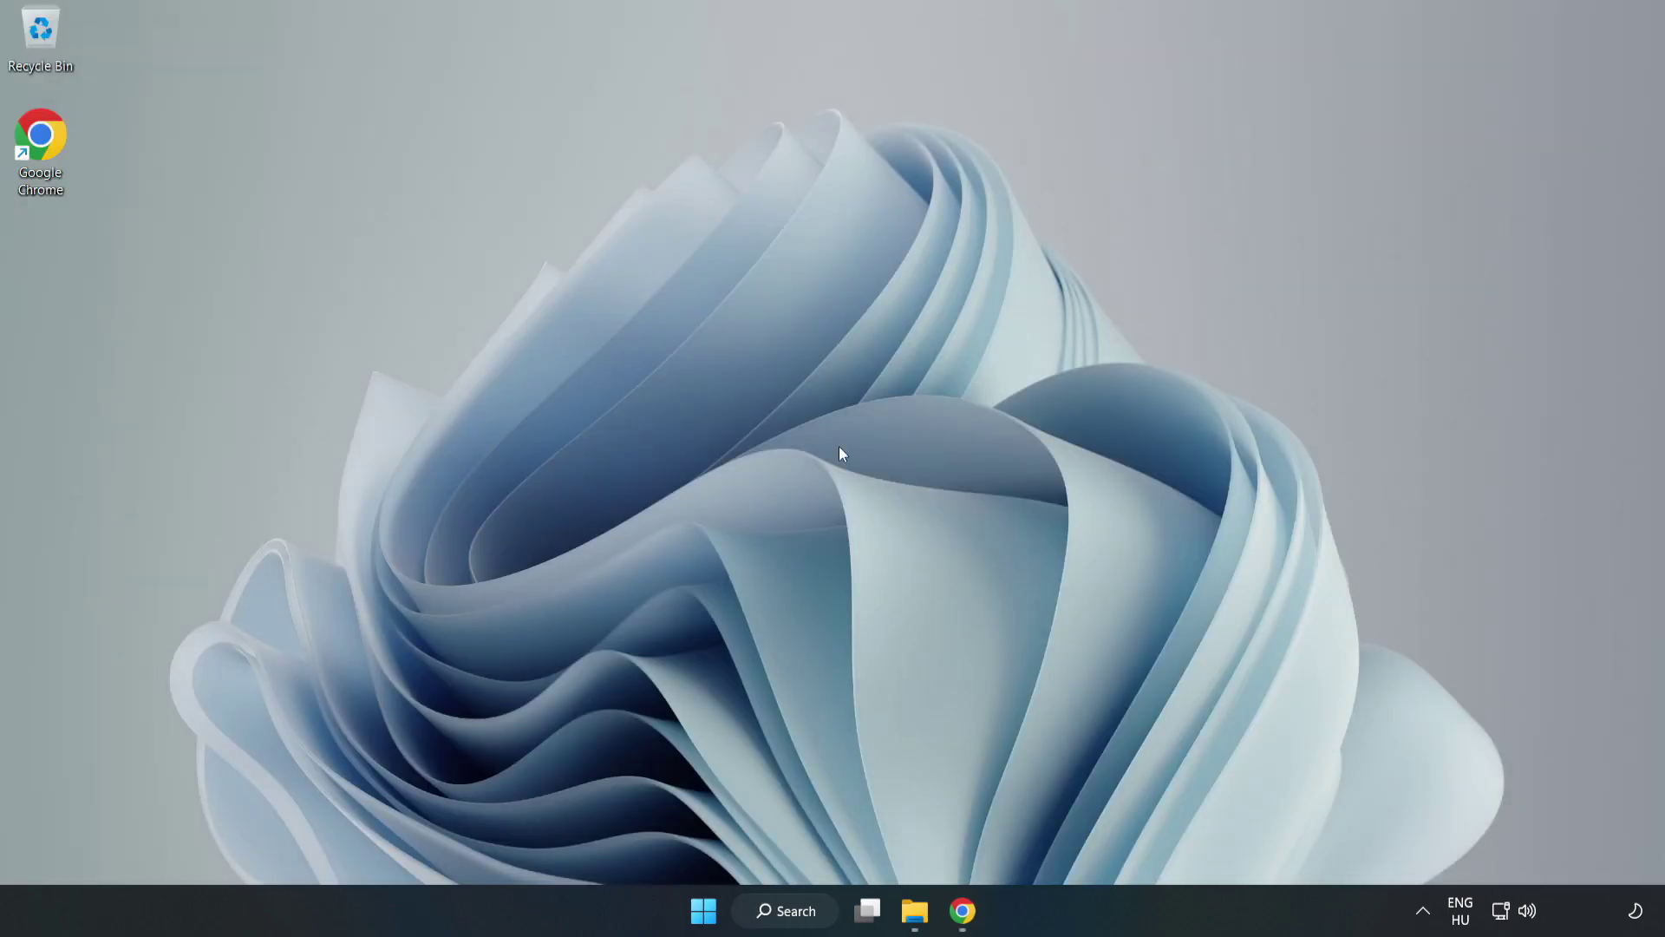
right_click(704, 912)
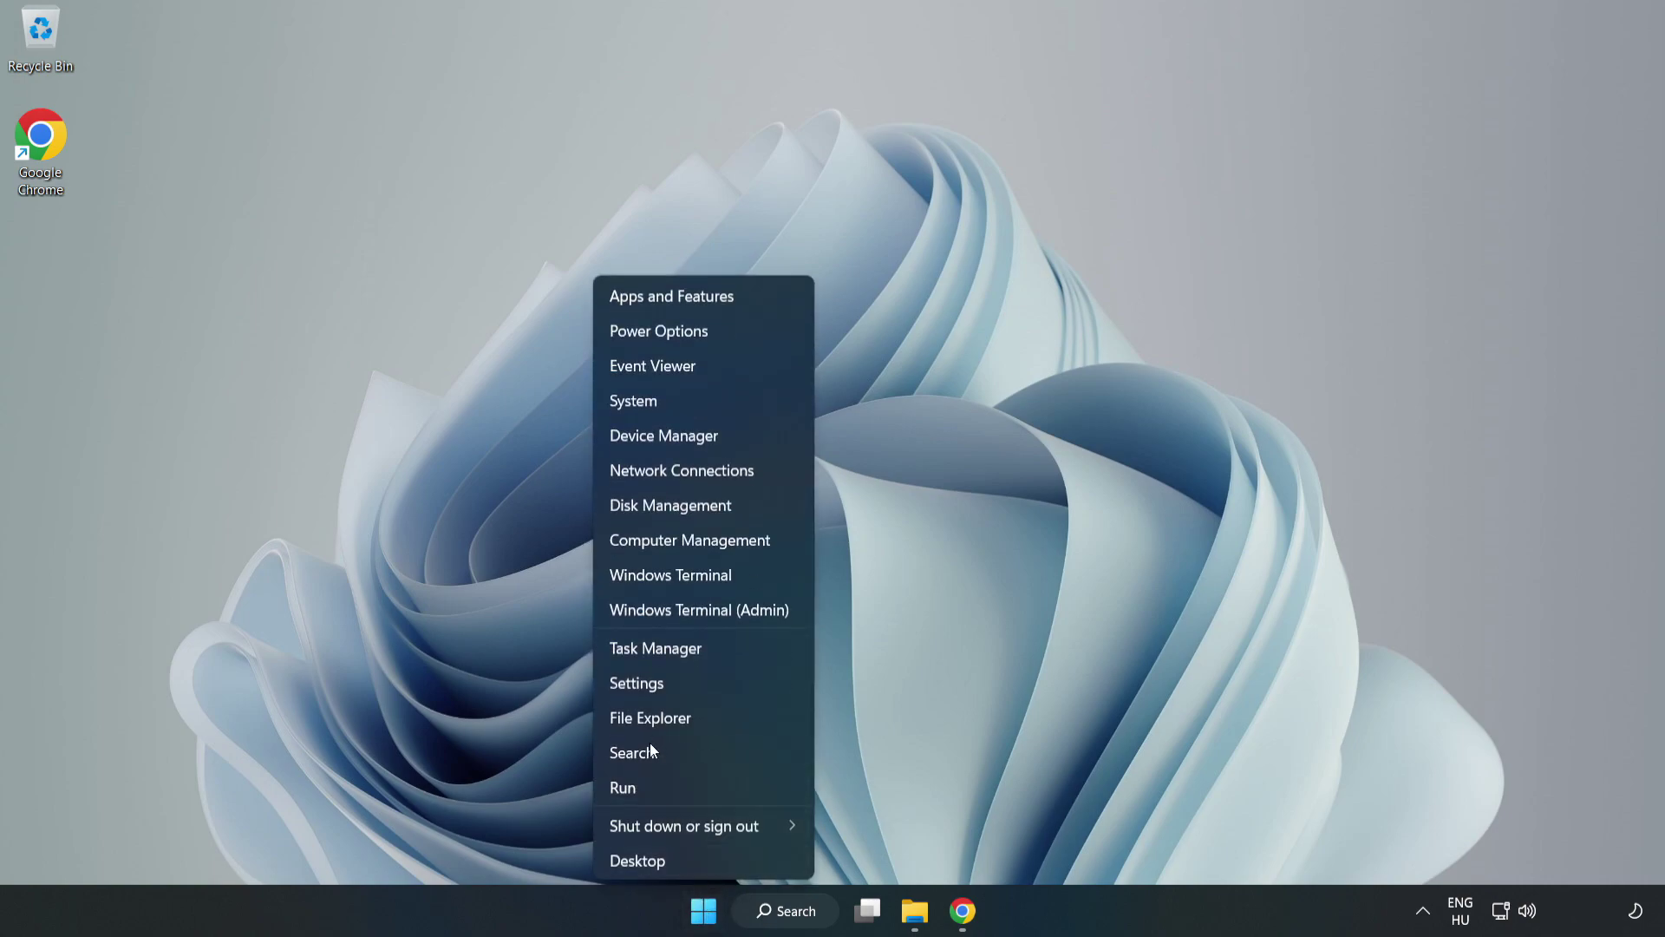
click(728, 649)
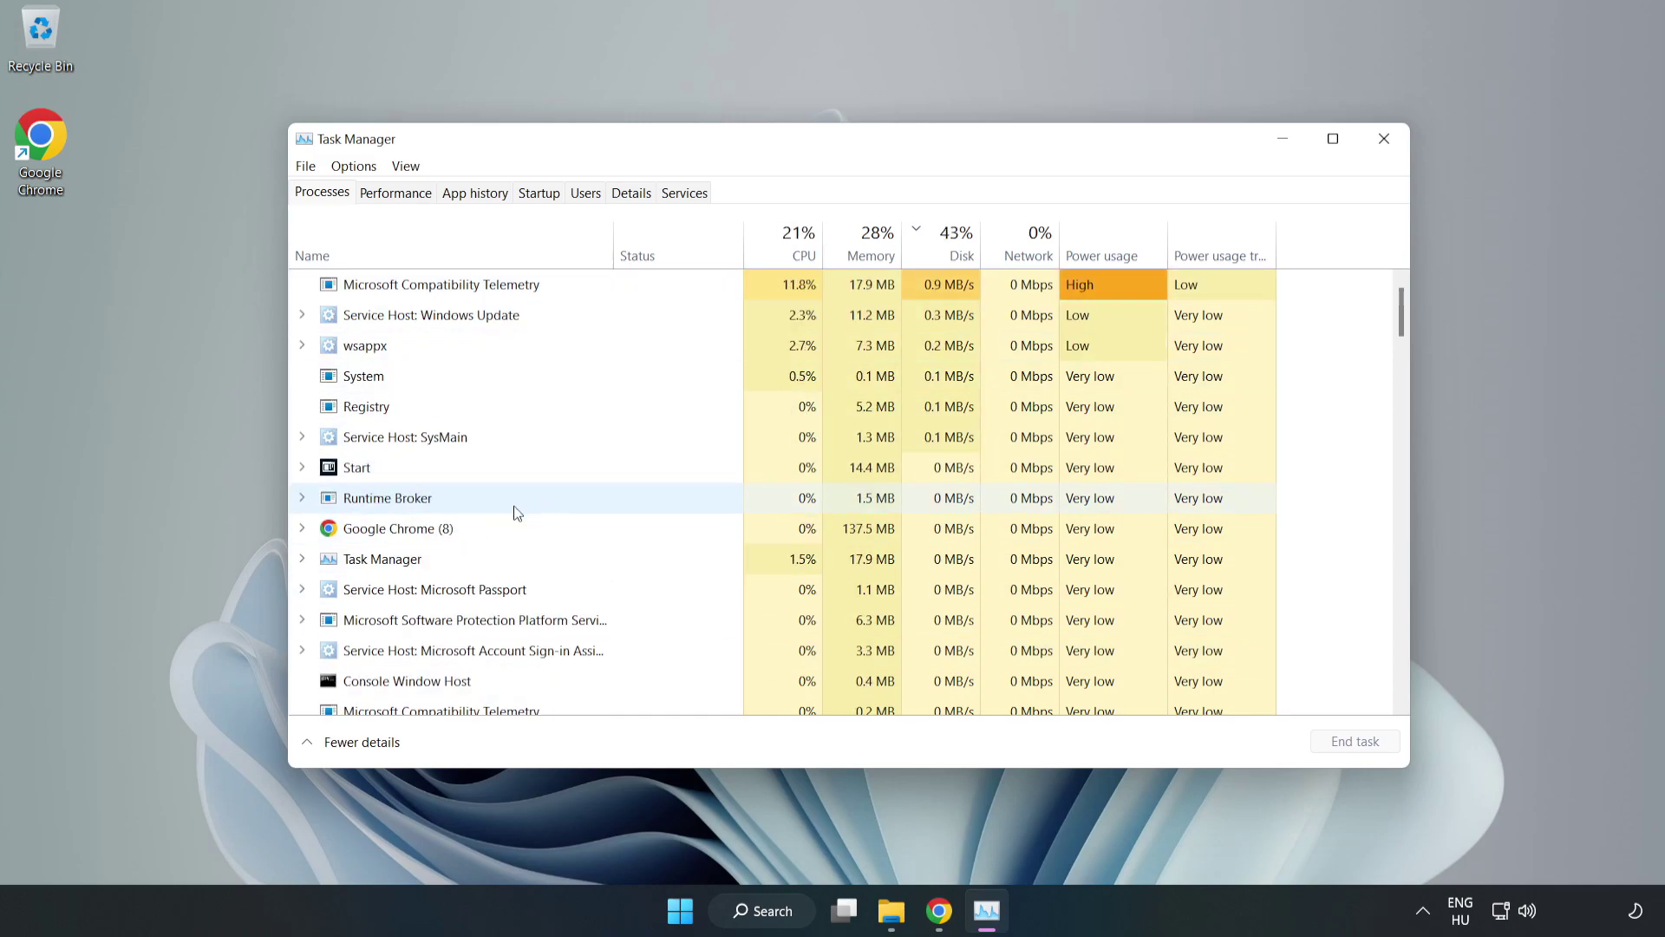
End the Google Chrome process, then switch Task Manager to the Startup tab
click(450, 531)
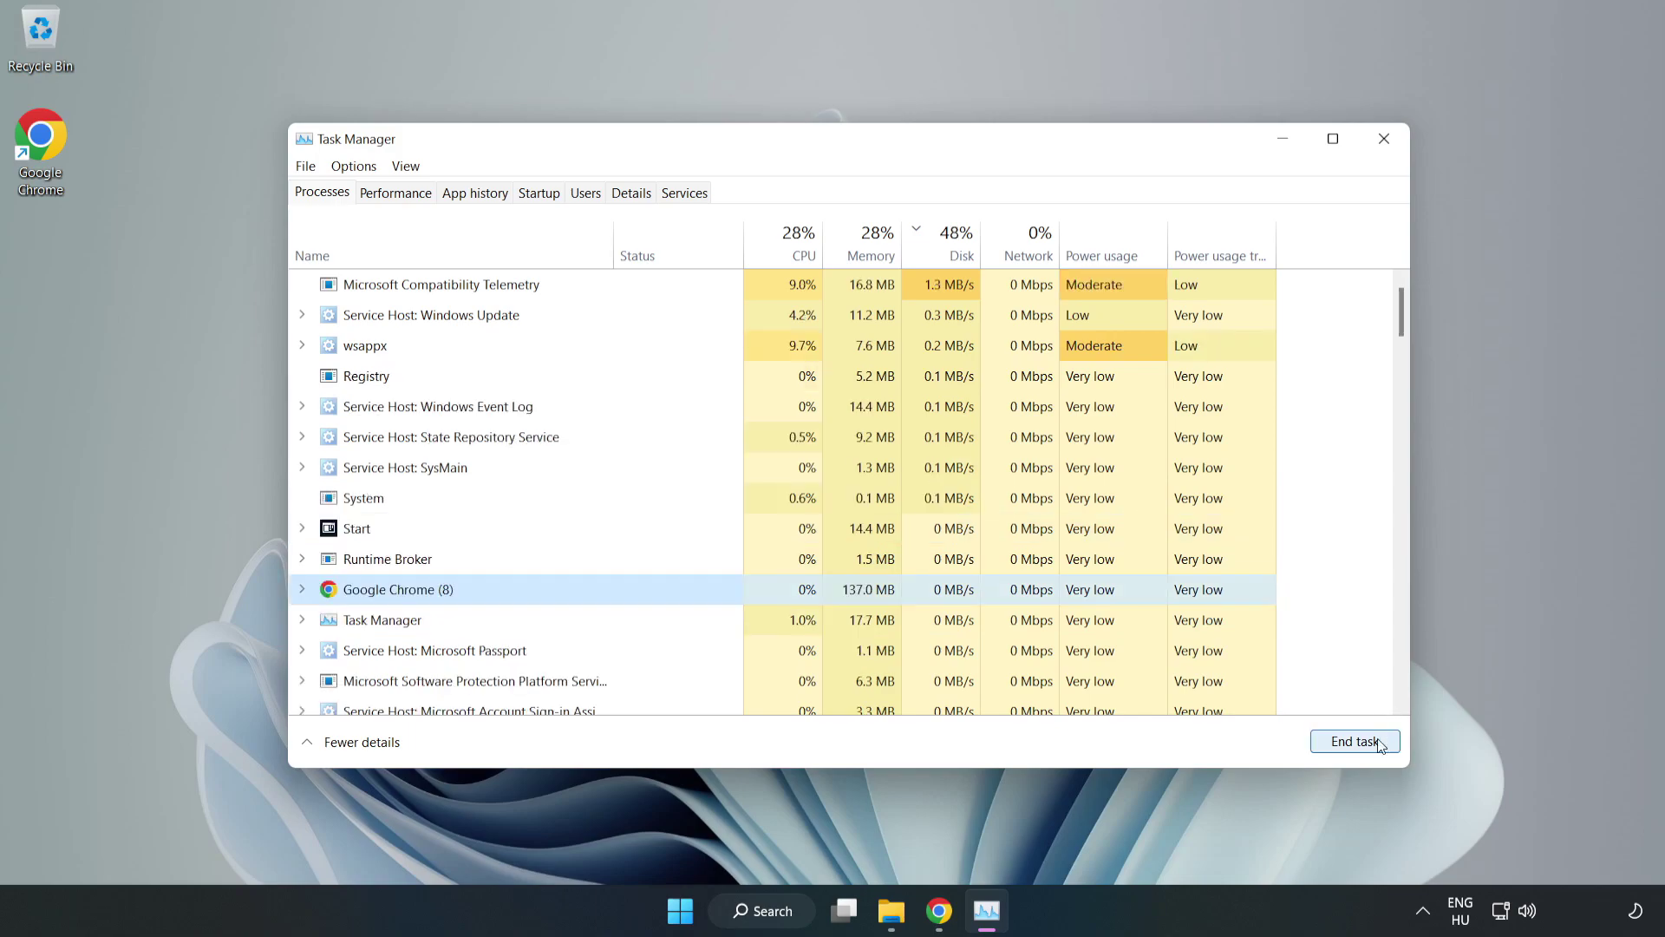
click(1346, 747)
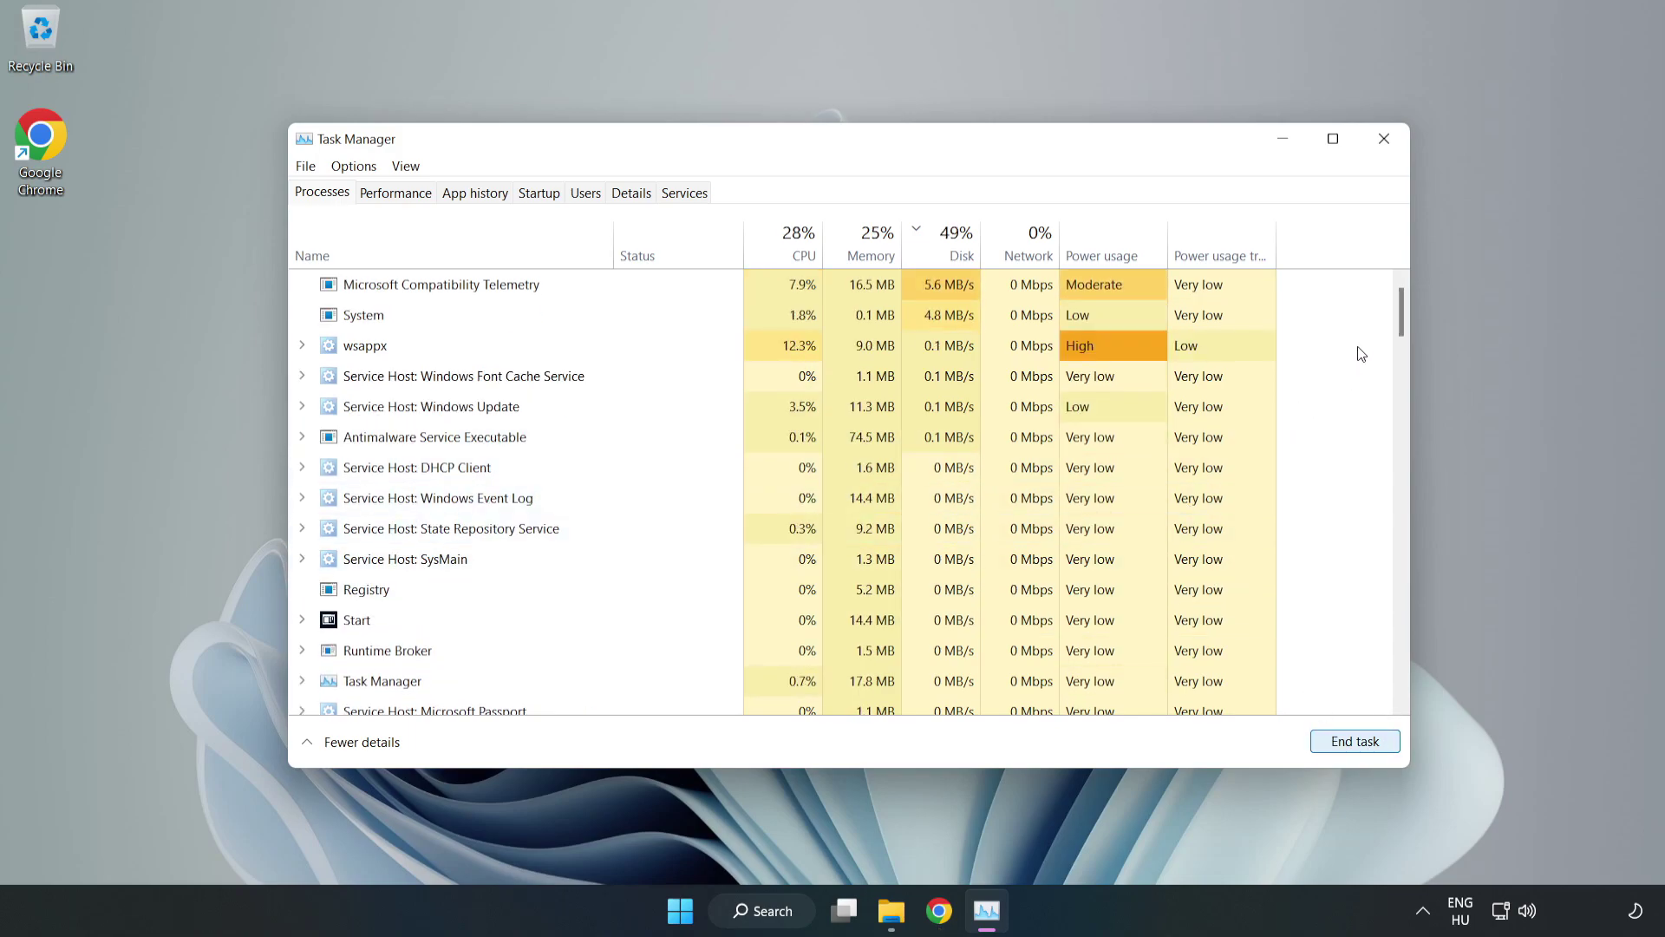
drag(1406, 315, 1369, 282)
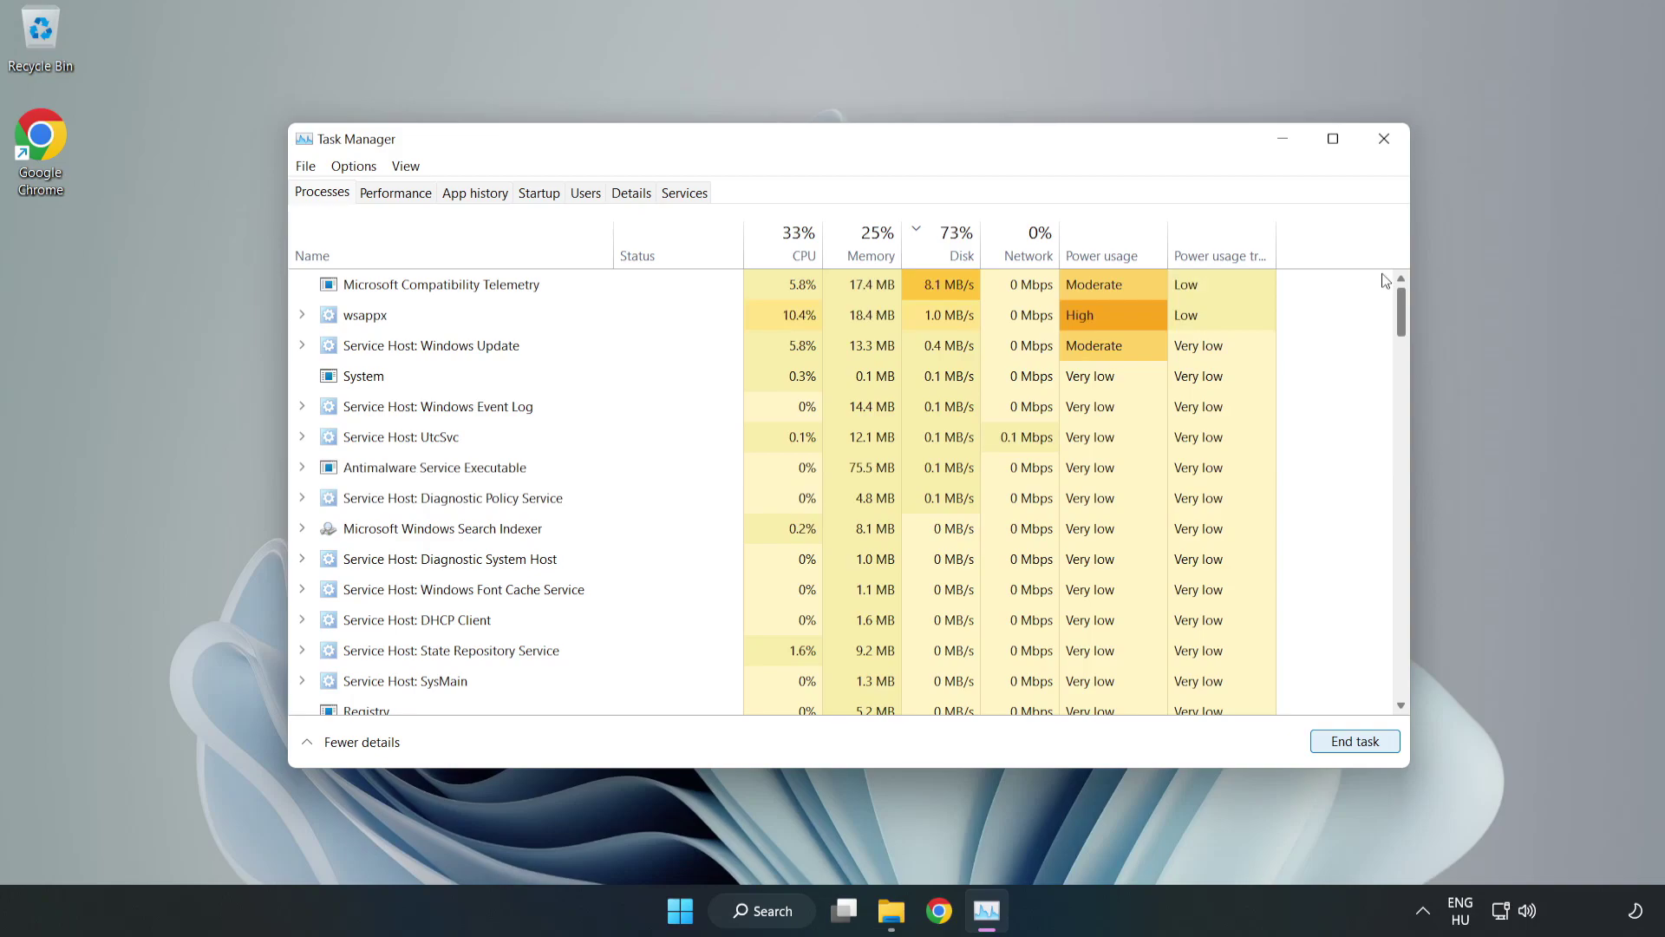
click(548, 198)
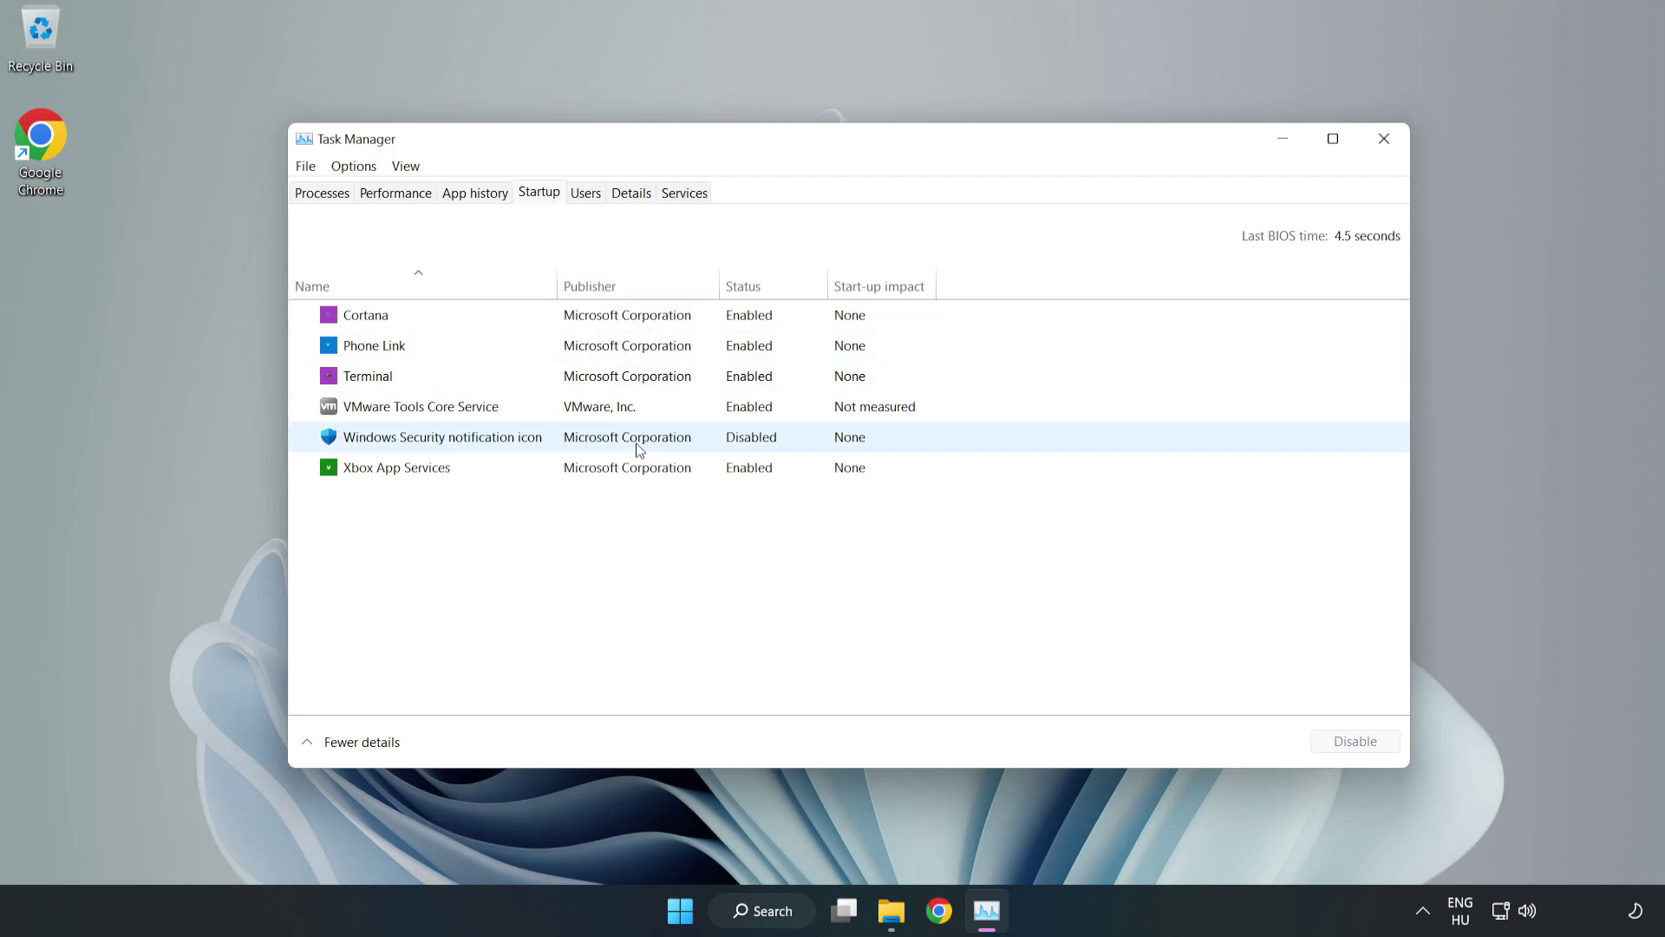
Disable Cortana, Phone Link, Terminal and Xbox App Services at startup, then close Task Manager
click(627, 315)
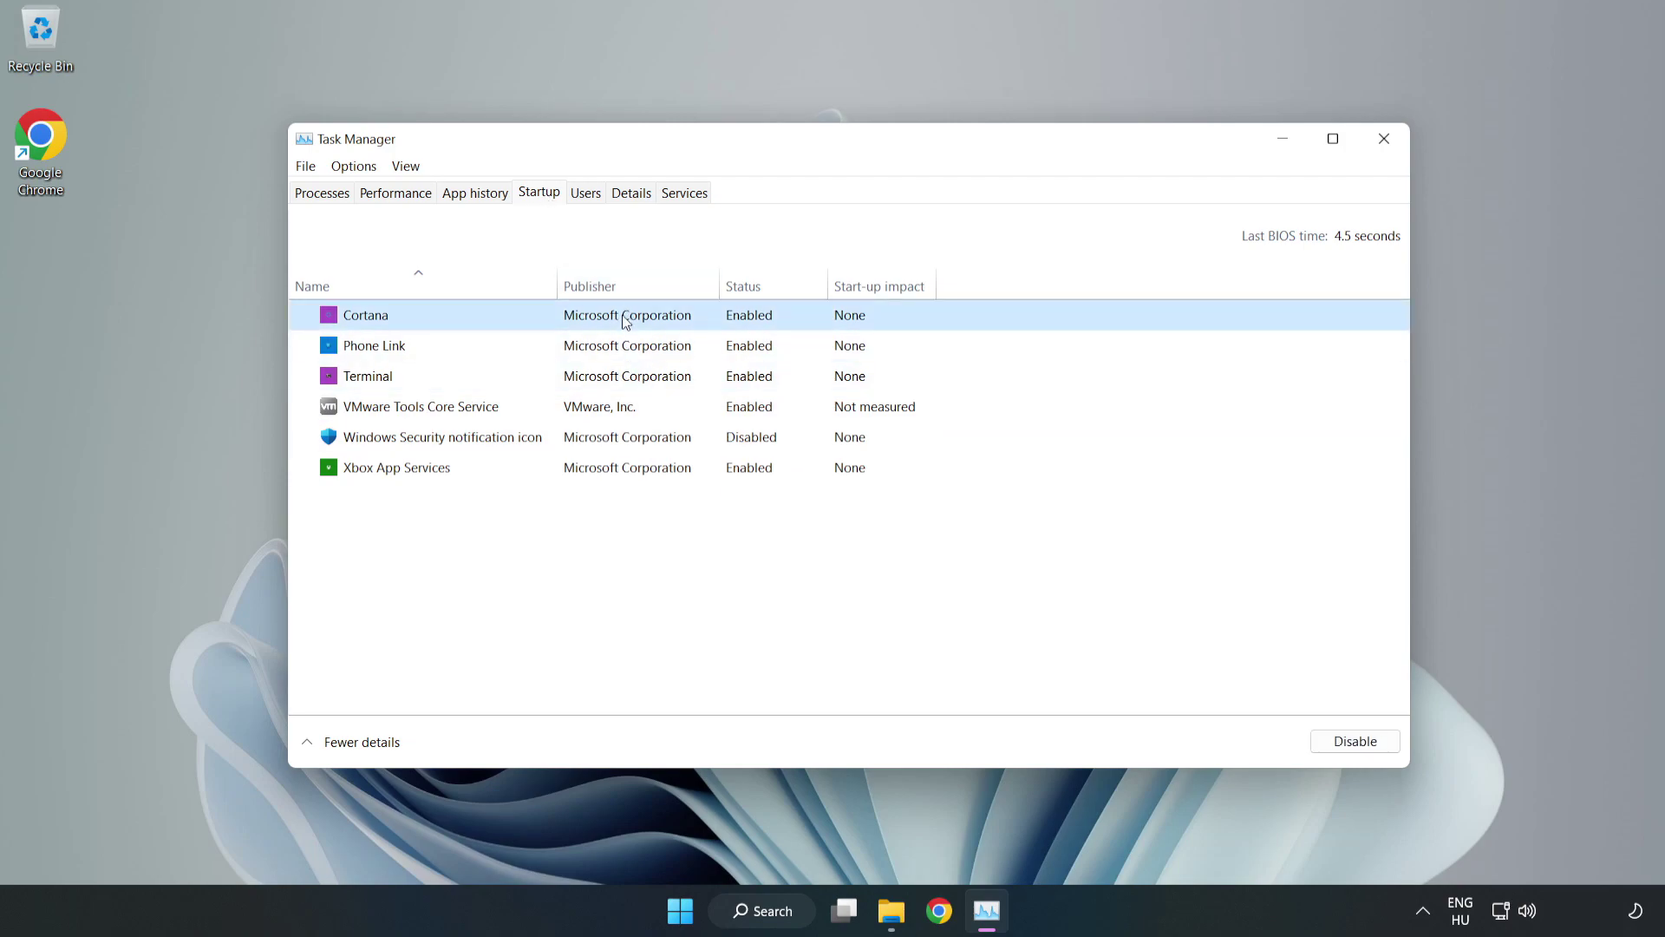
click(1340, 751)
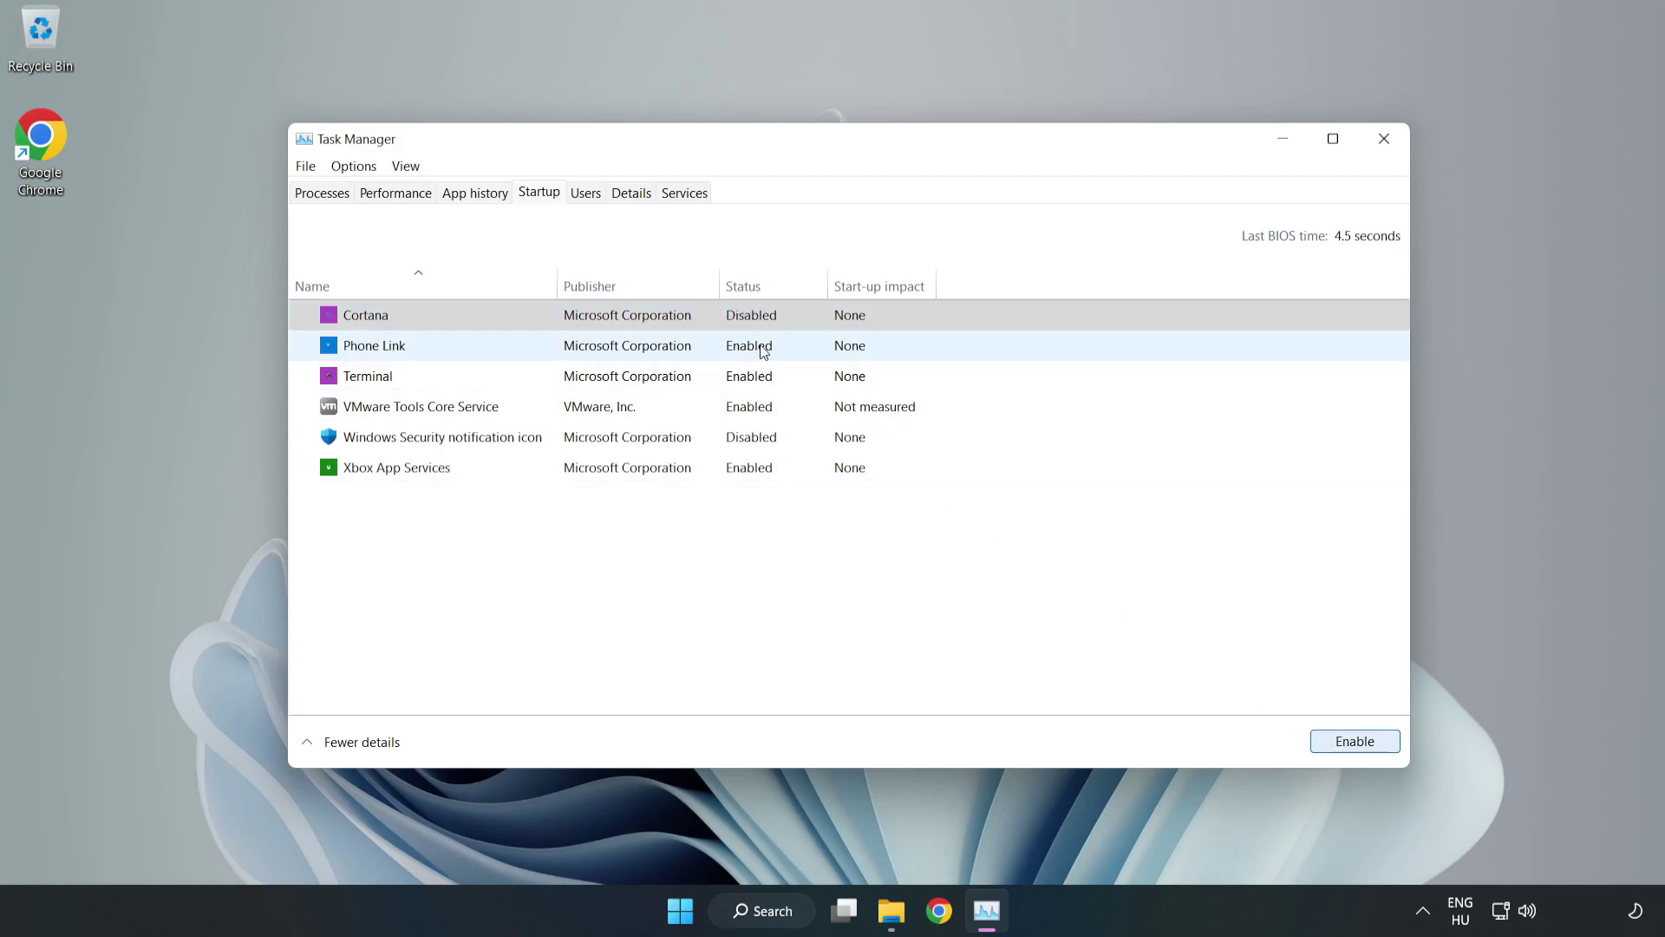
click(768, 354)
click(1345, 744)
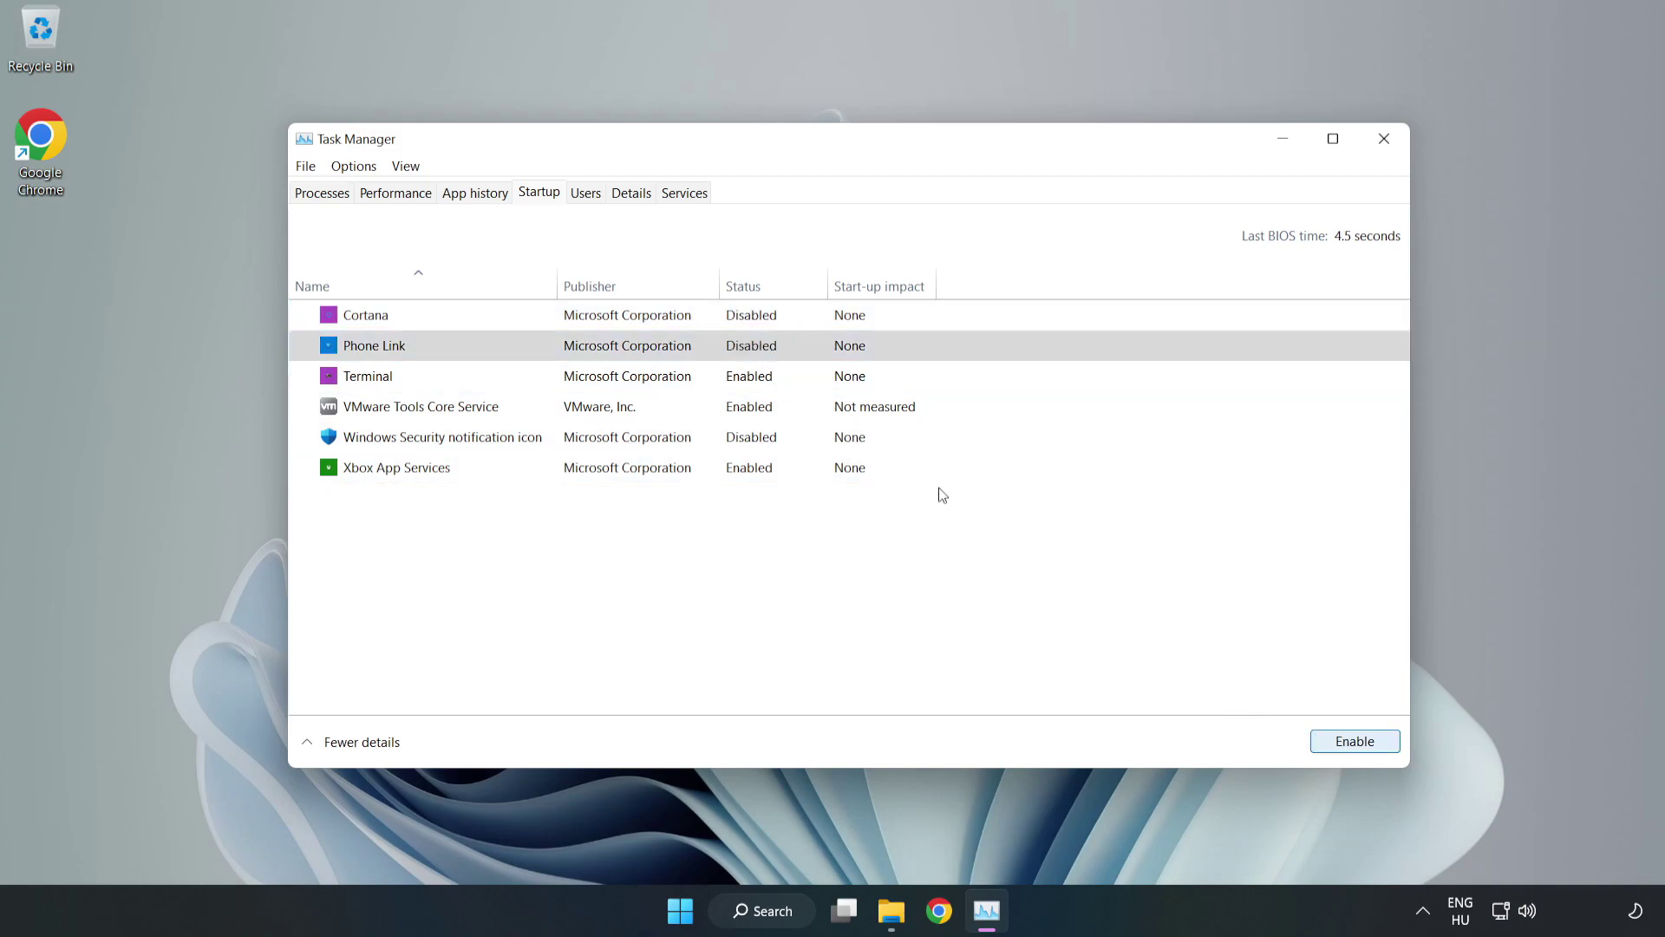
click(766, 382)
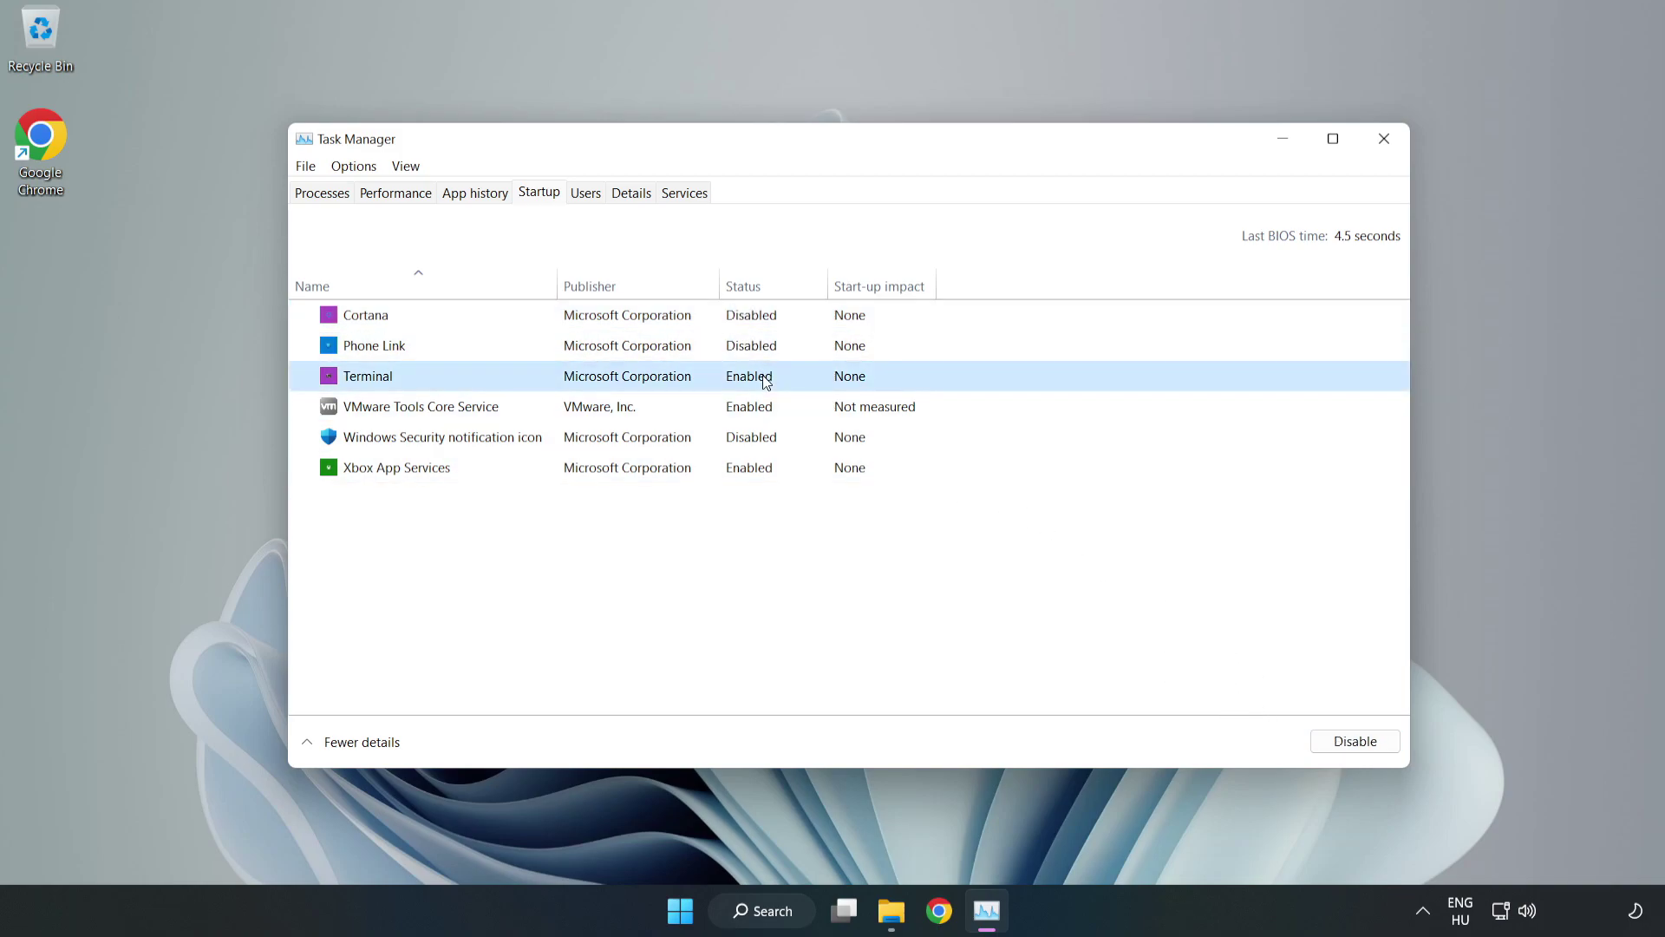
click(1362, 746)
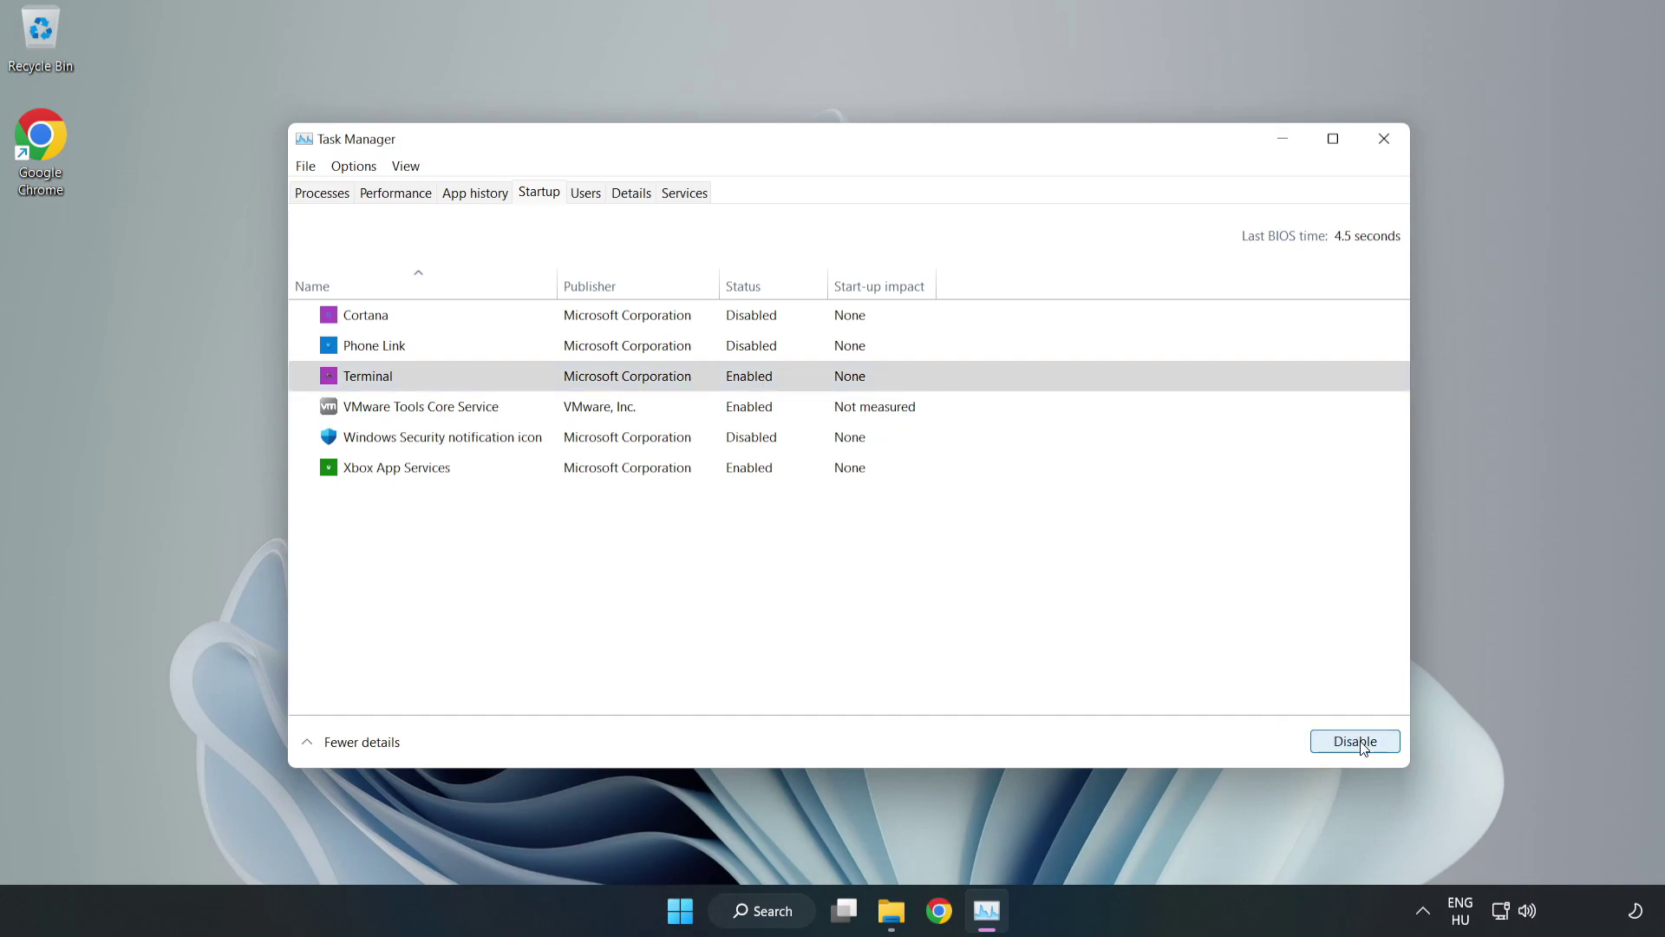
click(572, 468)
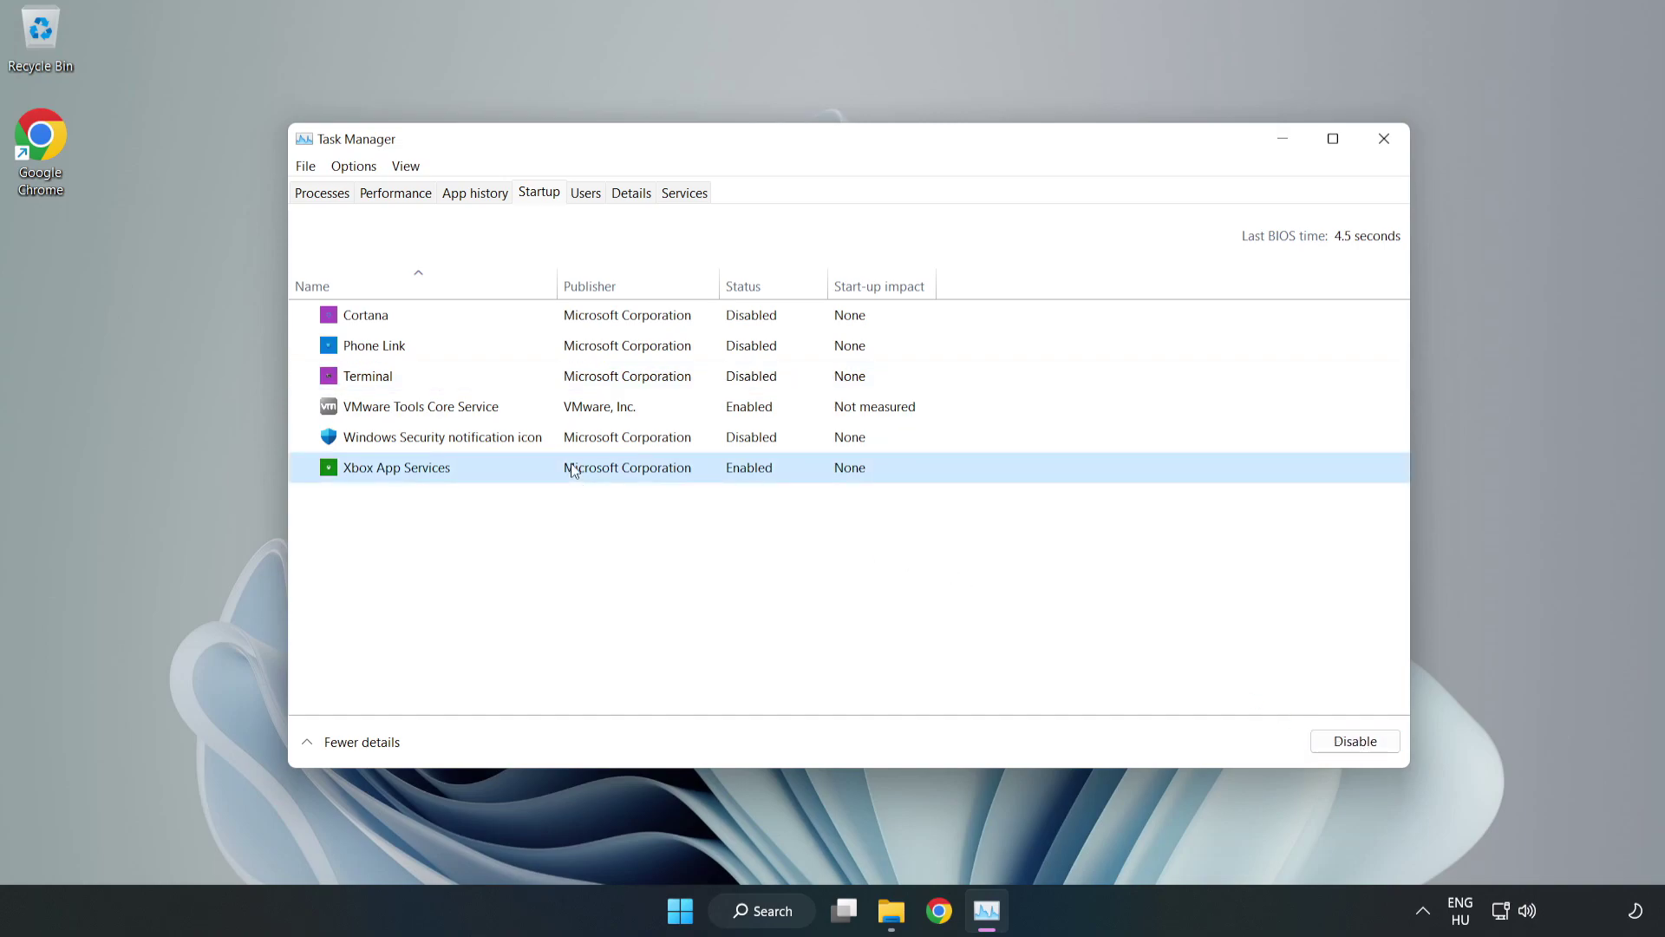
click(1323, 748)
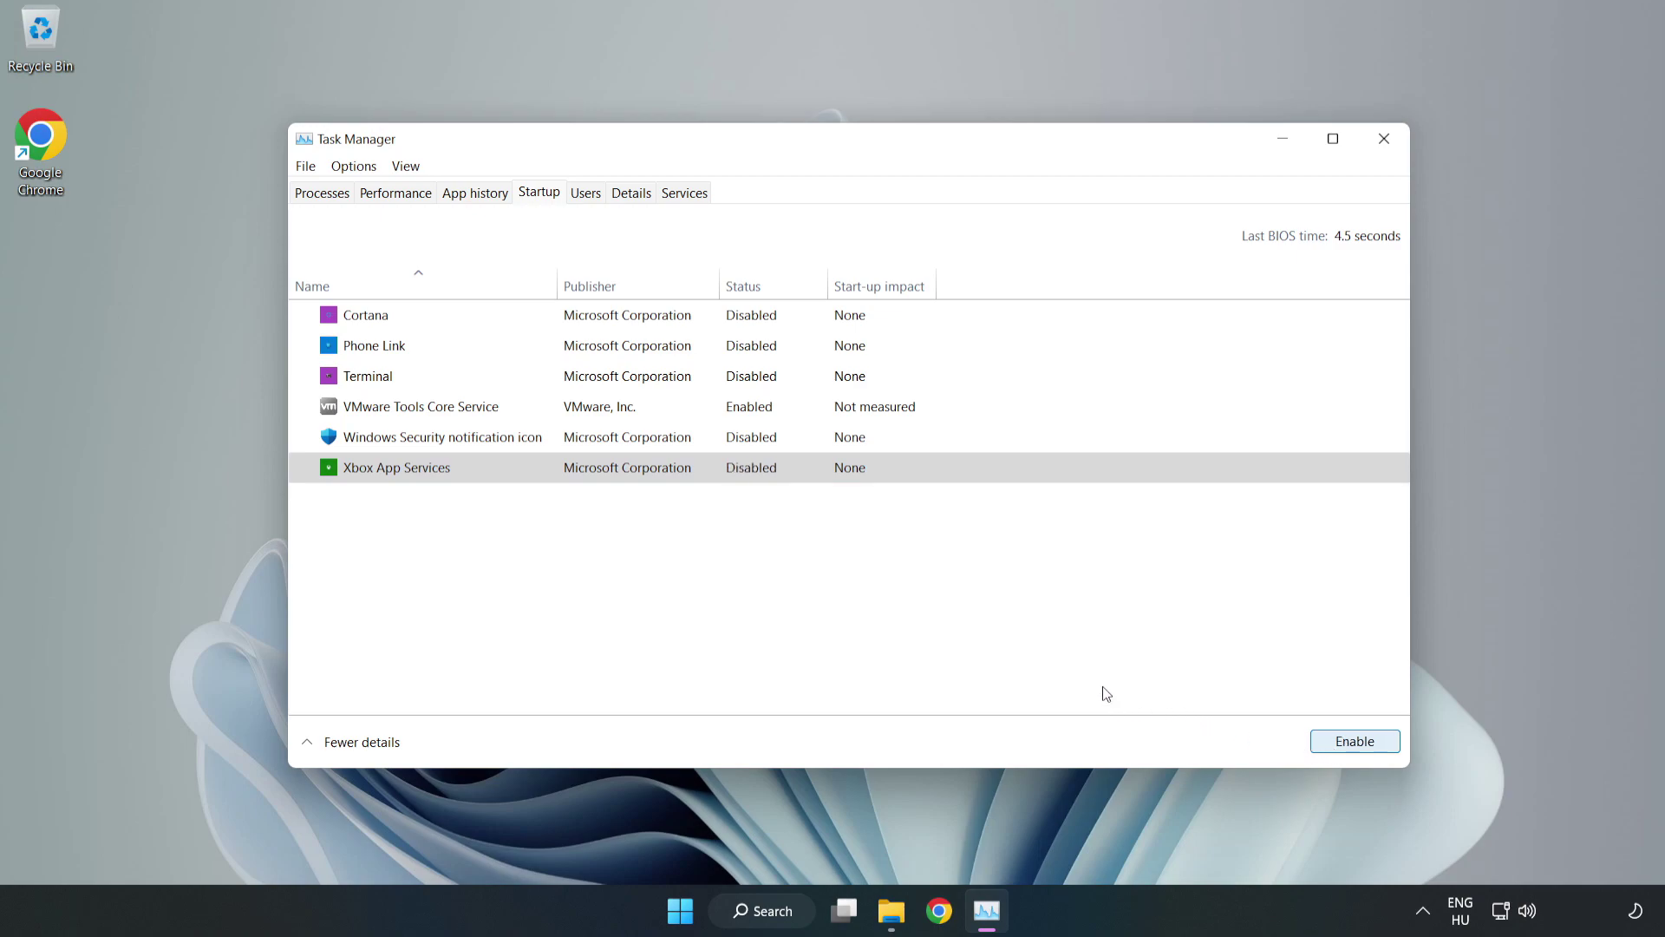
click(1384, 148)
Close Task Manager and search Windows for 'update'
click(1383, 148)
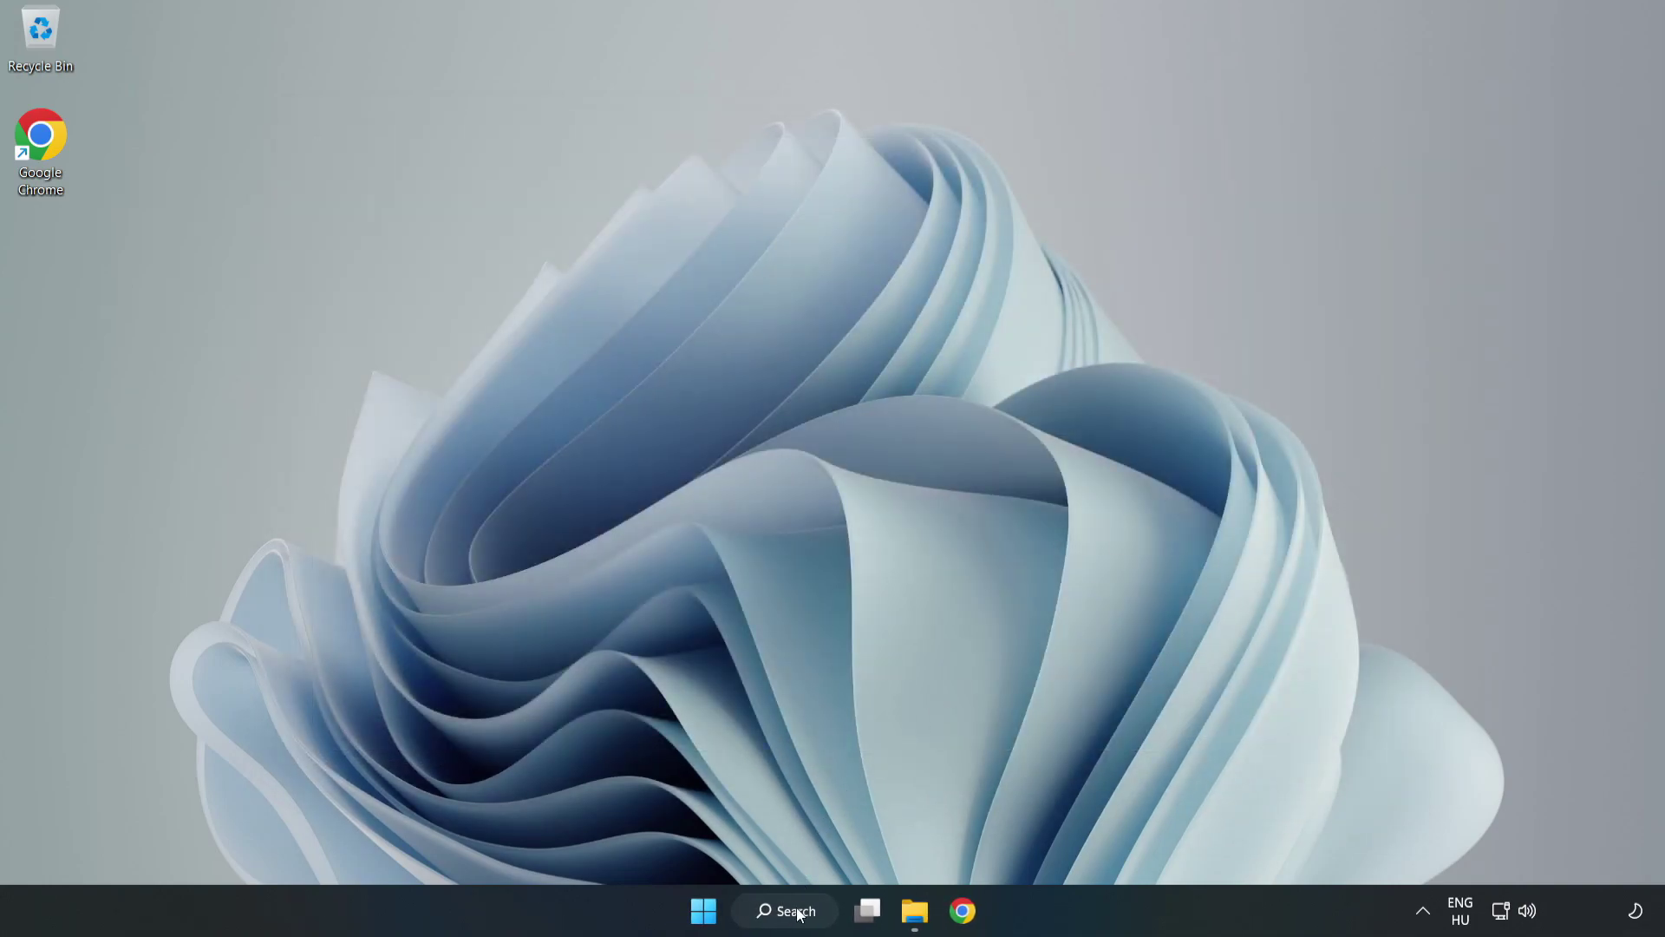
click(796, 913)
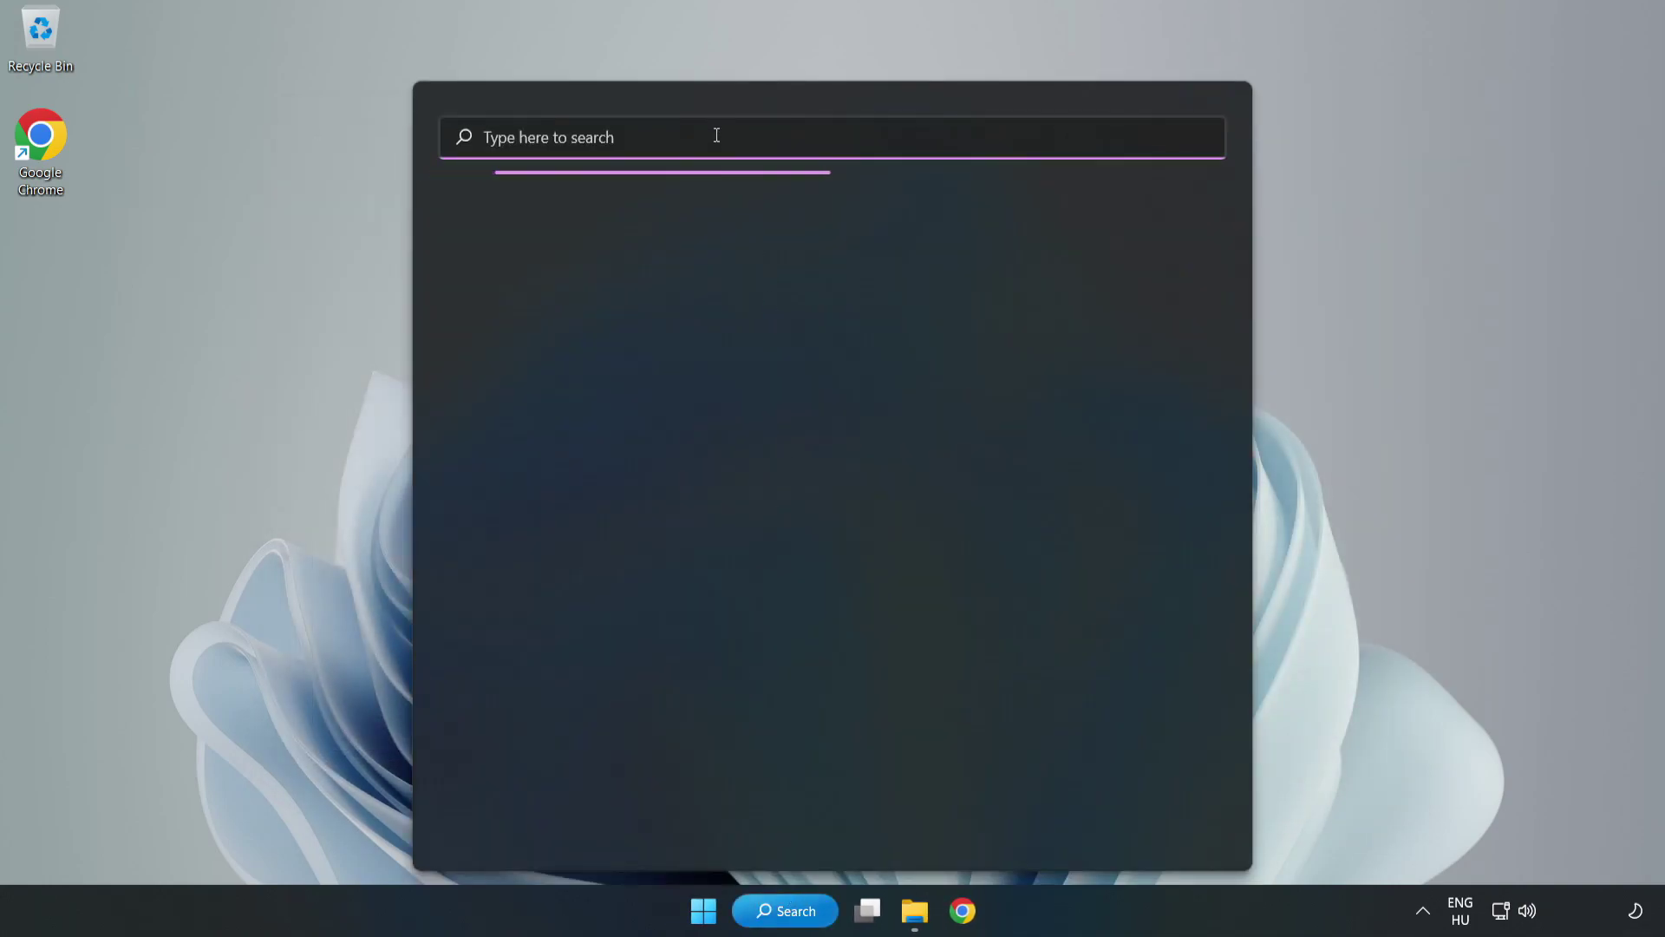
text(update)
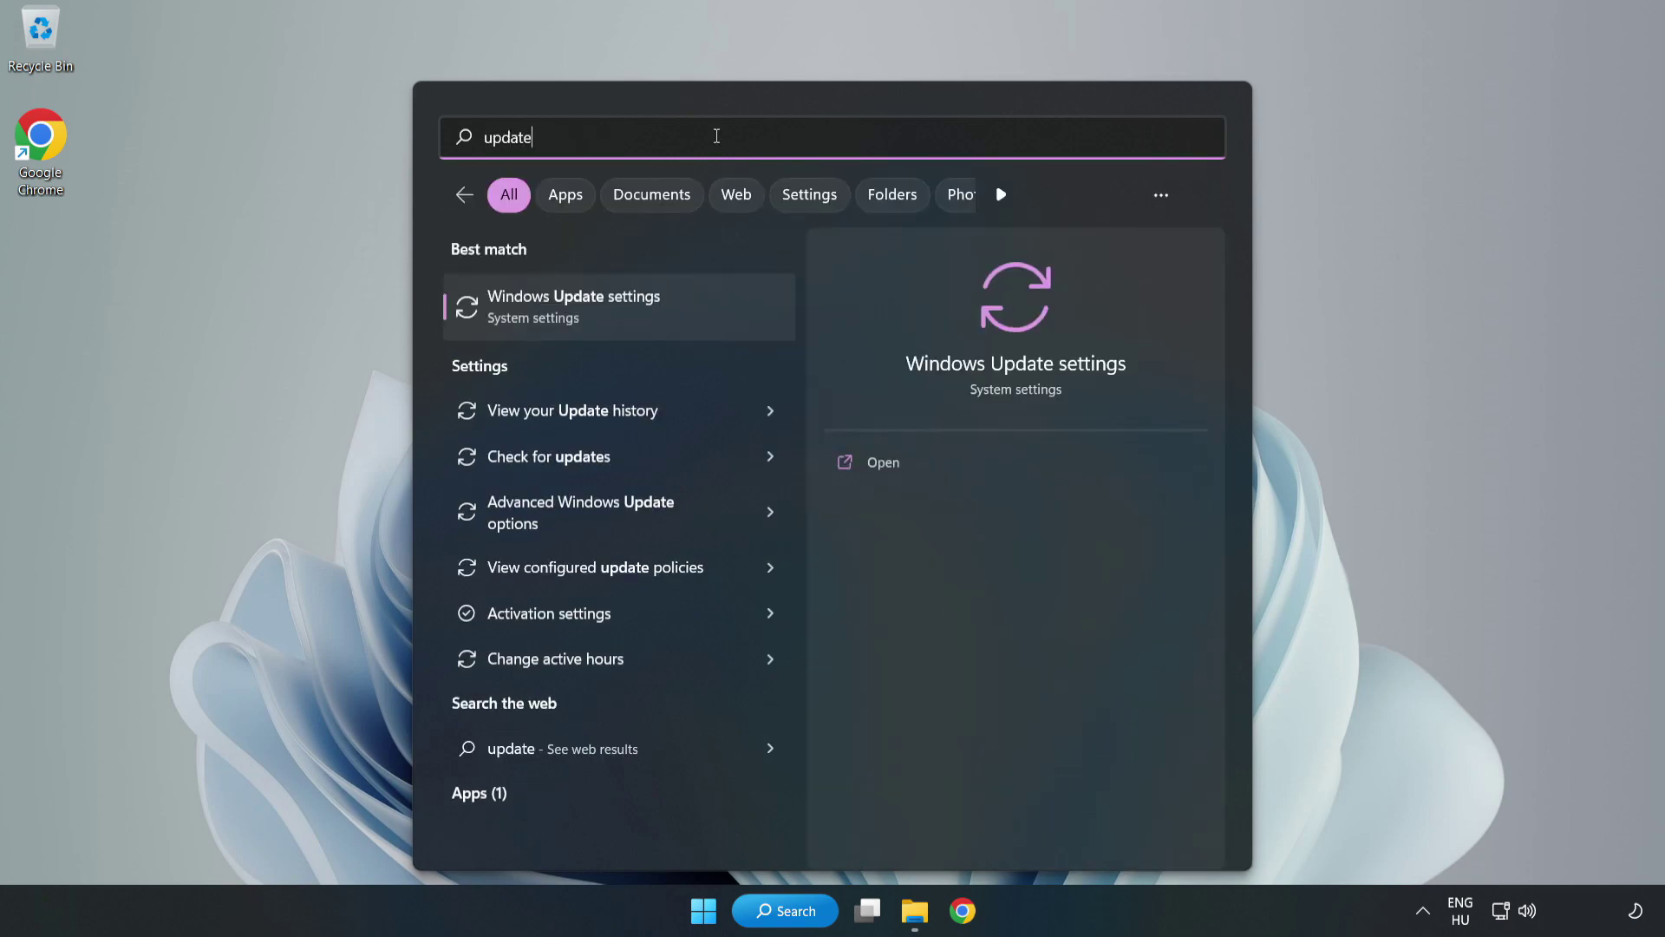
Open Windows Update settings, check for updates until it reports up to date, then close Settings
click(678, 323)
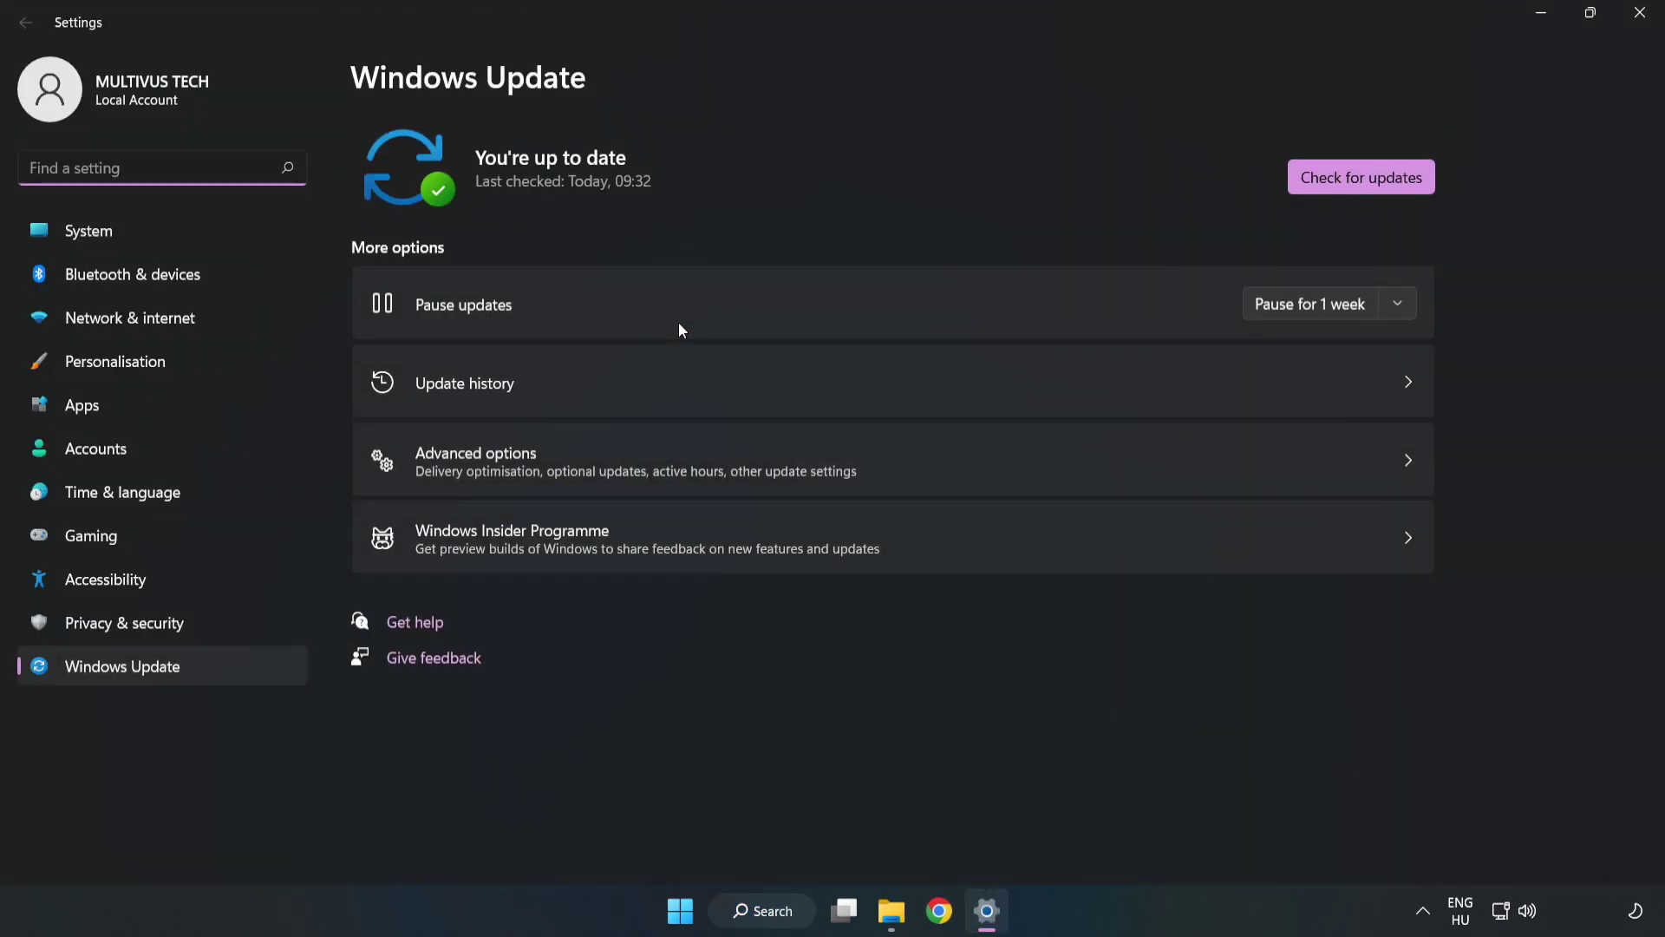
click(1339, 184)
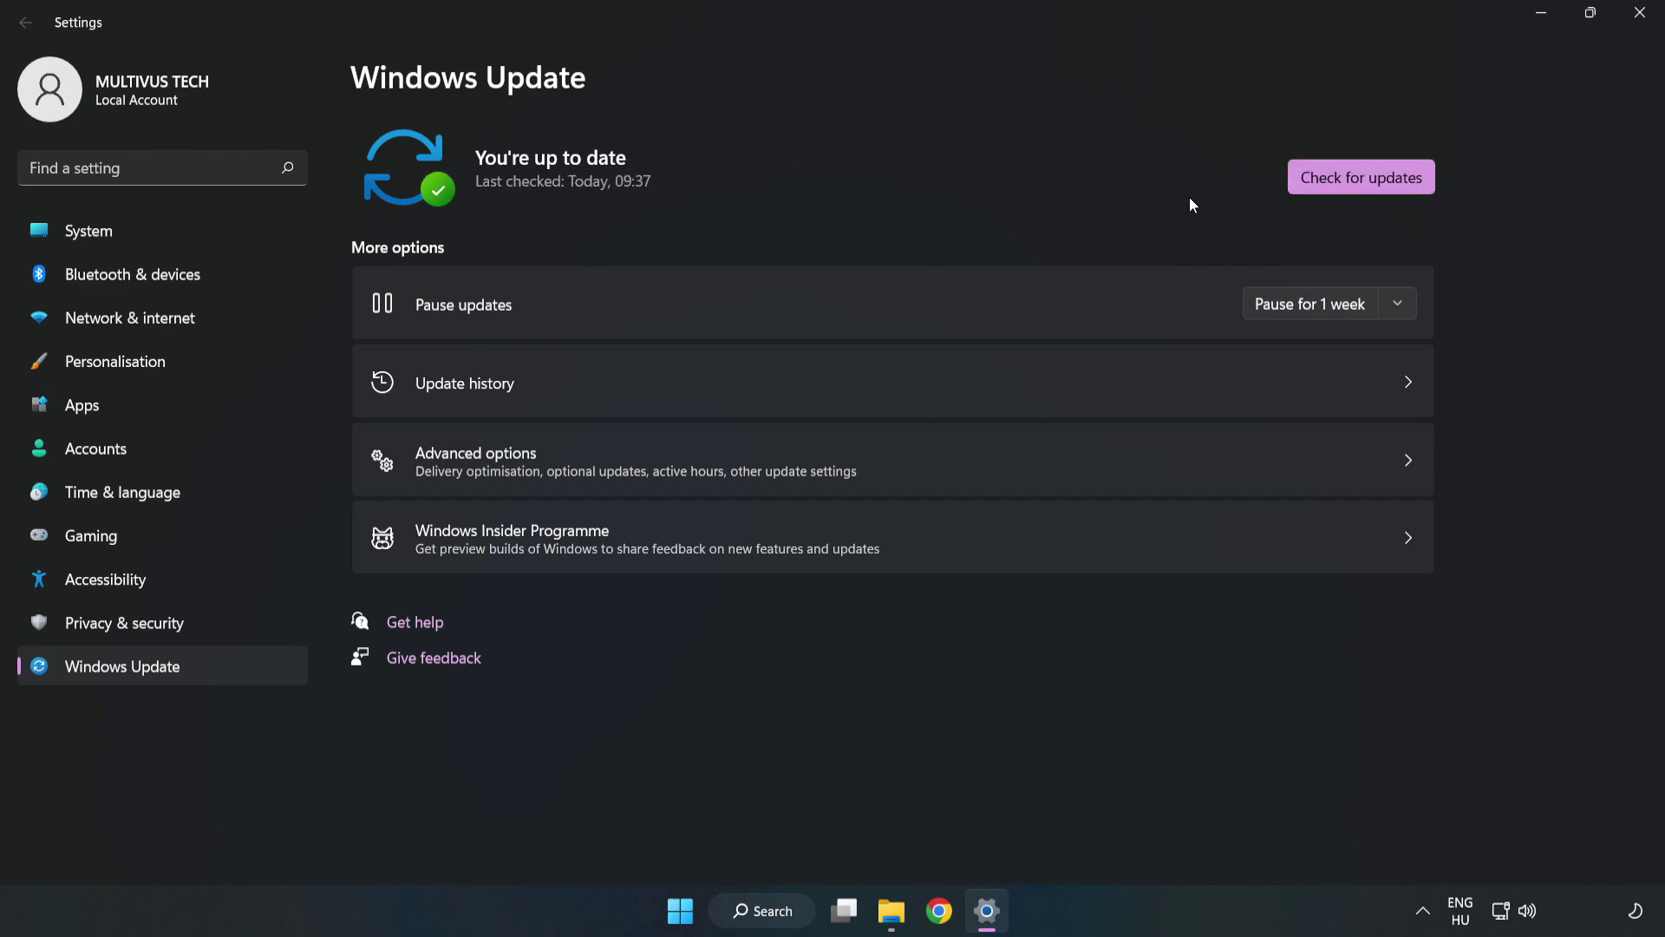
click(1638, 14)
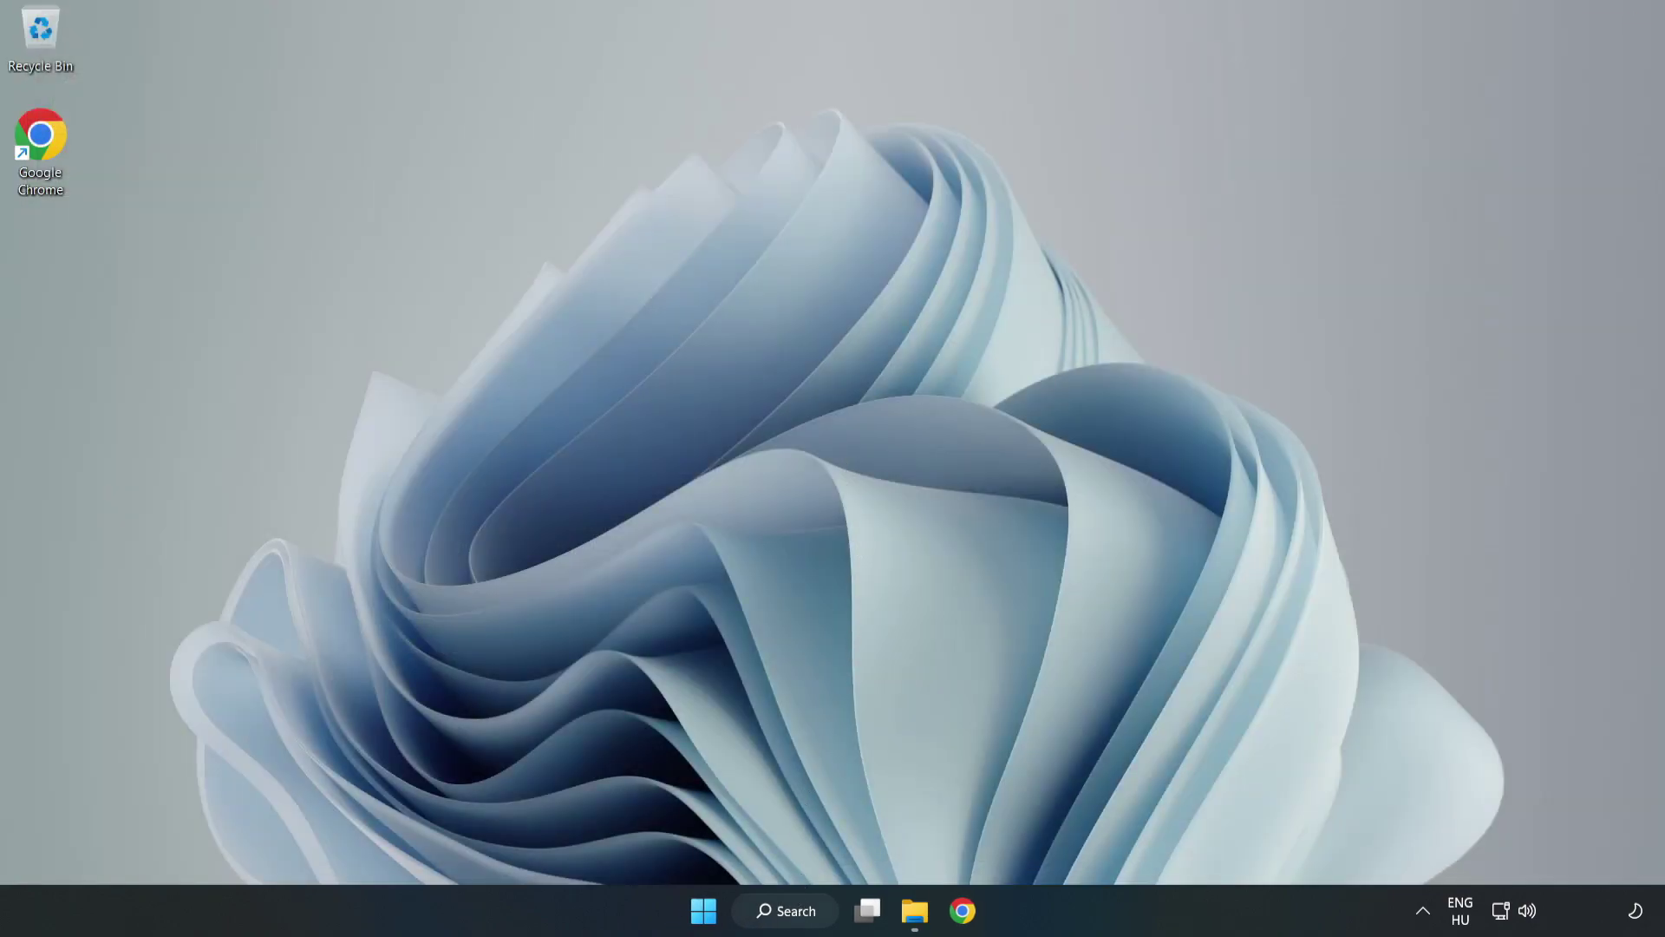
Search for 'regedit' and launch Registry Editor
click(815, 919)
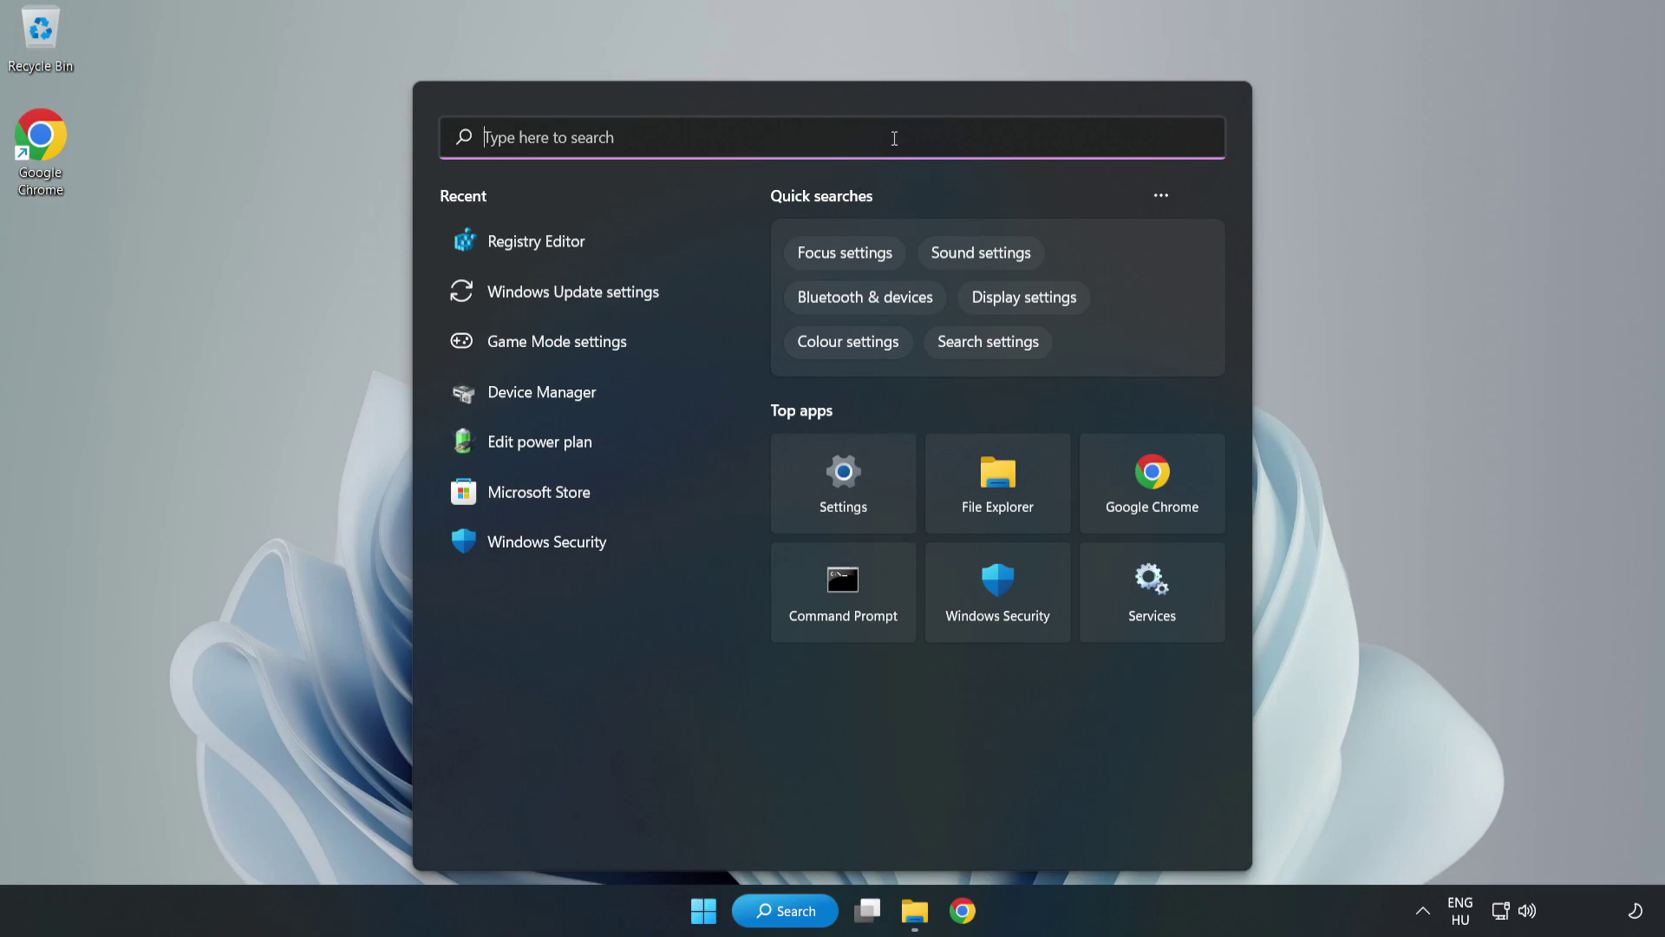
text(regedit)
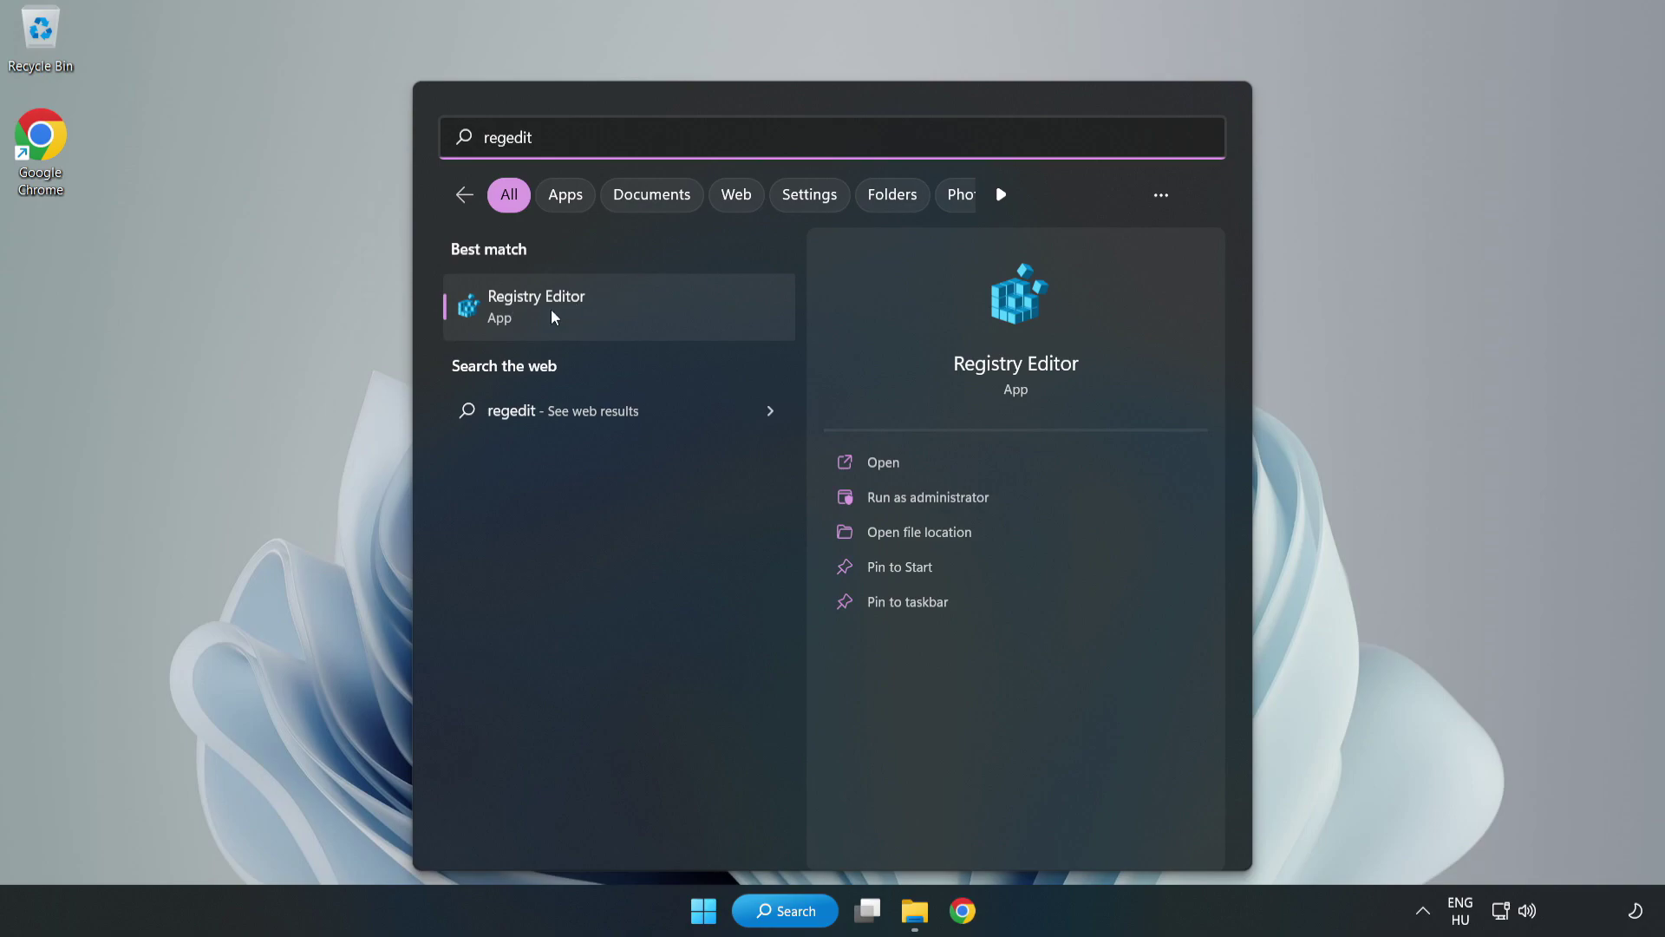
click(636, 311)
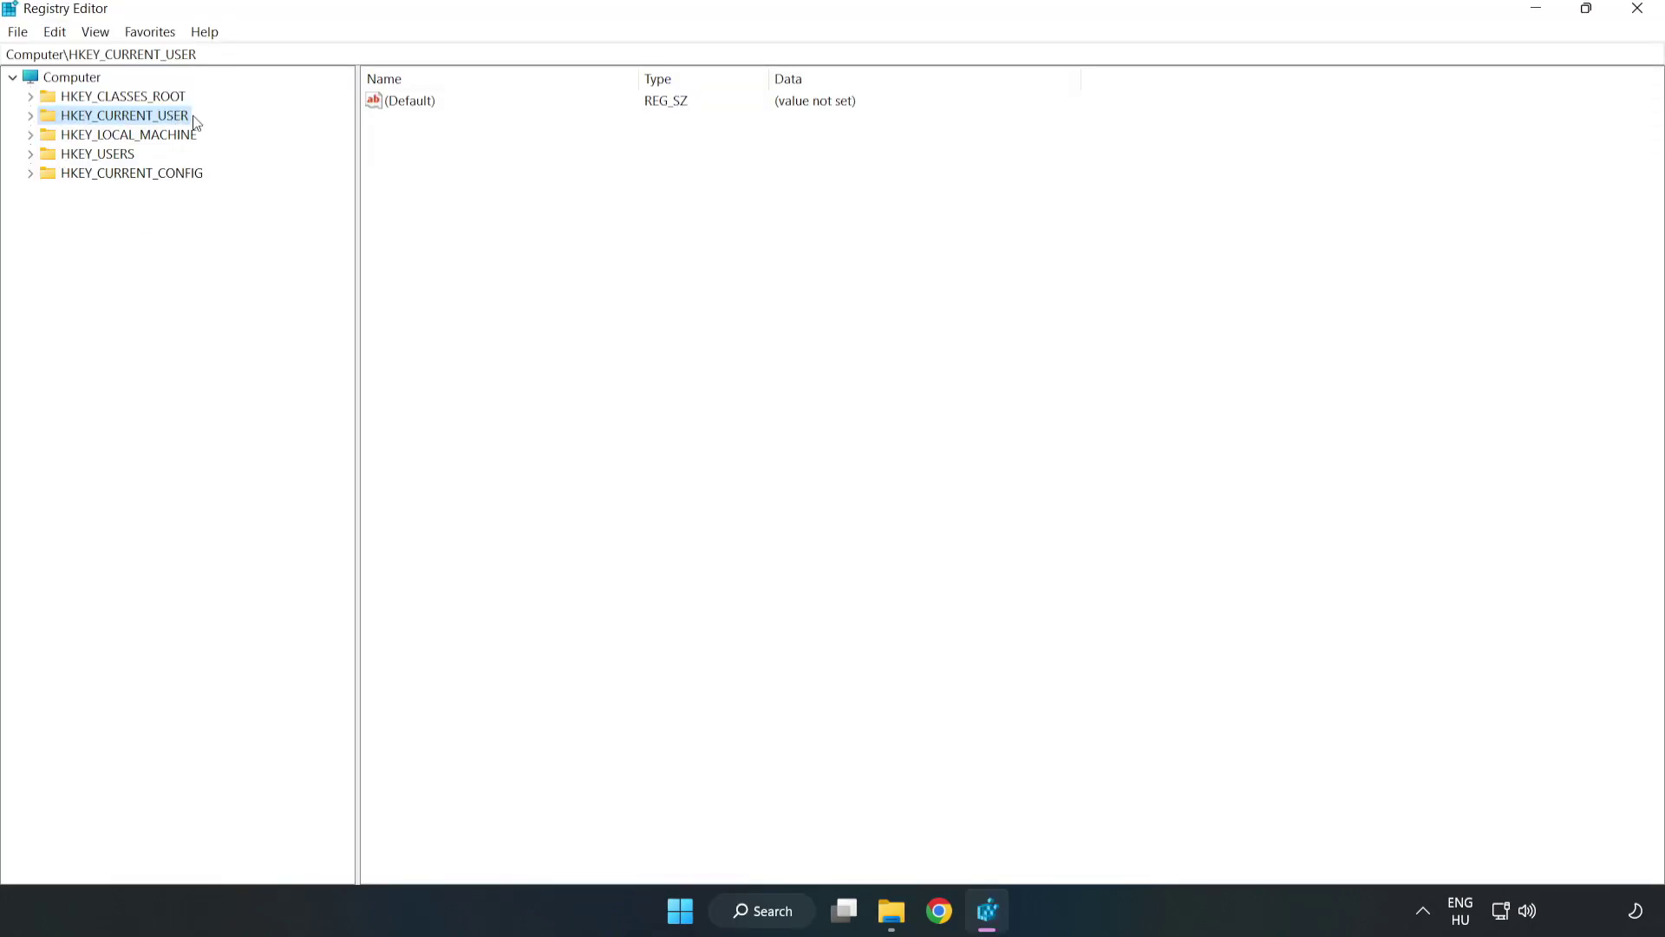
Go to HKEY_CURRENT_USER\System\GameConfigStore and select GameDVR_Enabled, currently 1
click(33, 118)
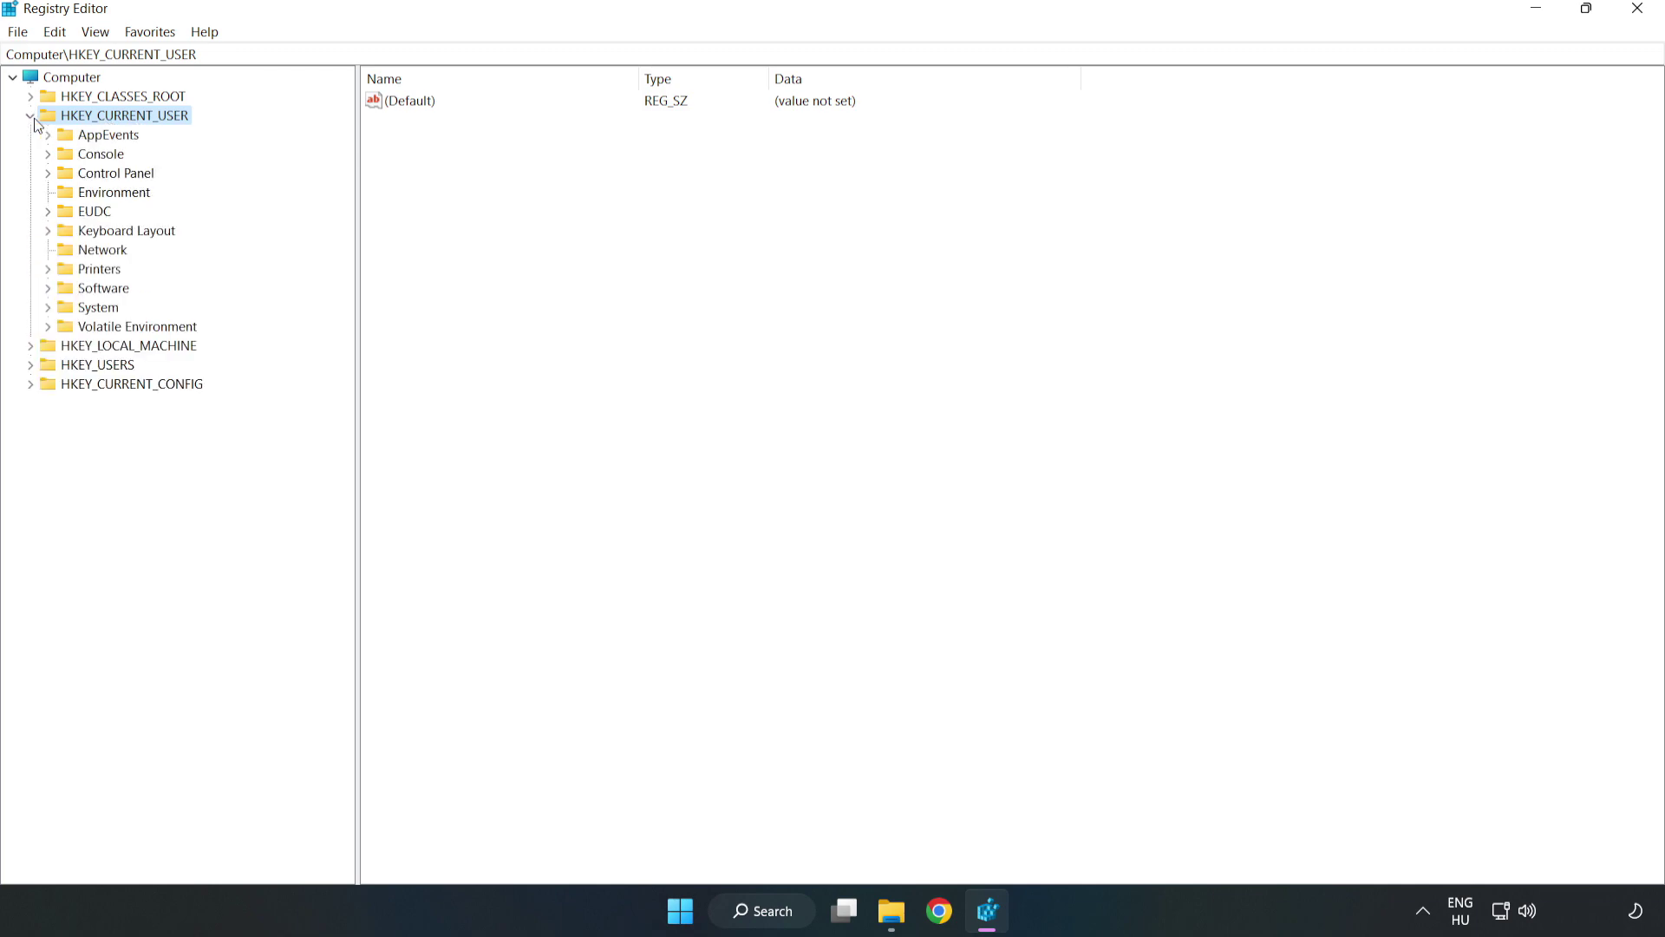
click(48, 308)
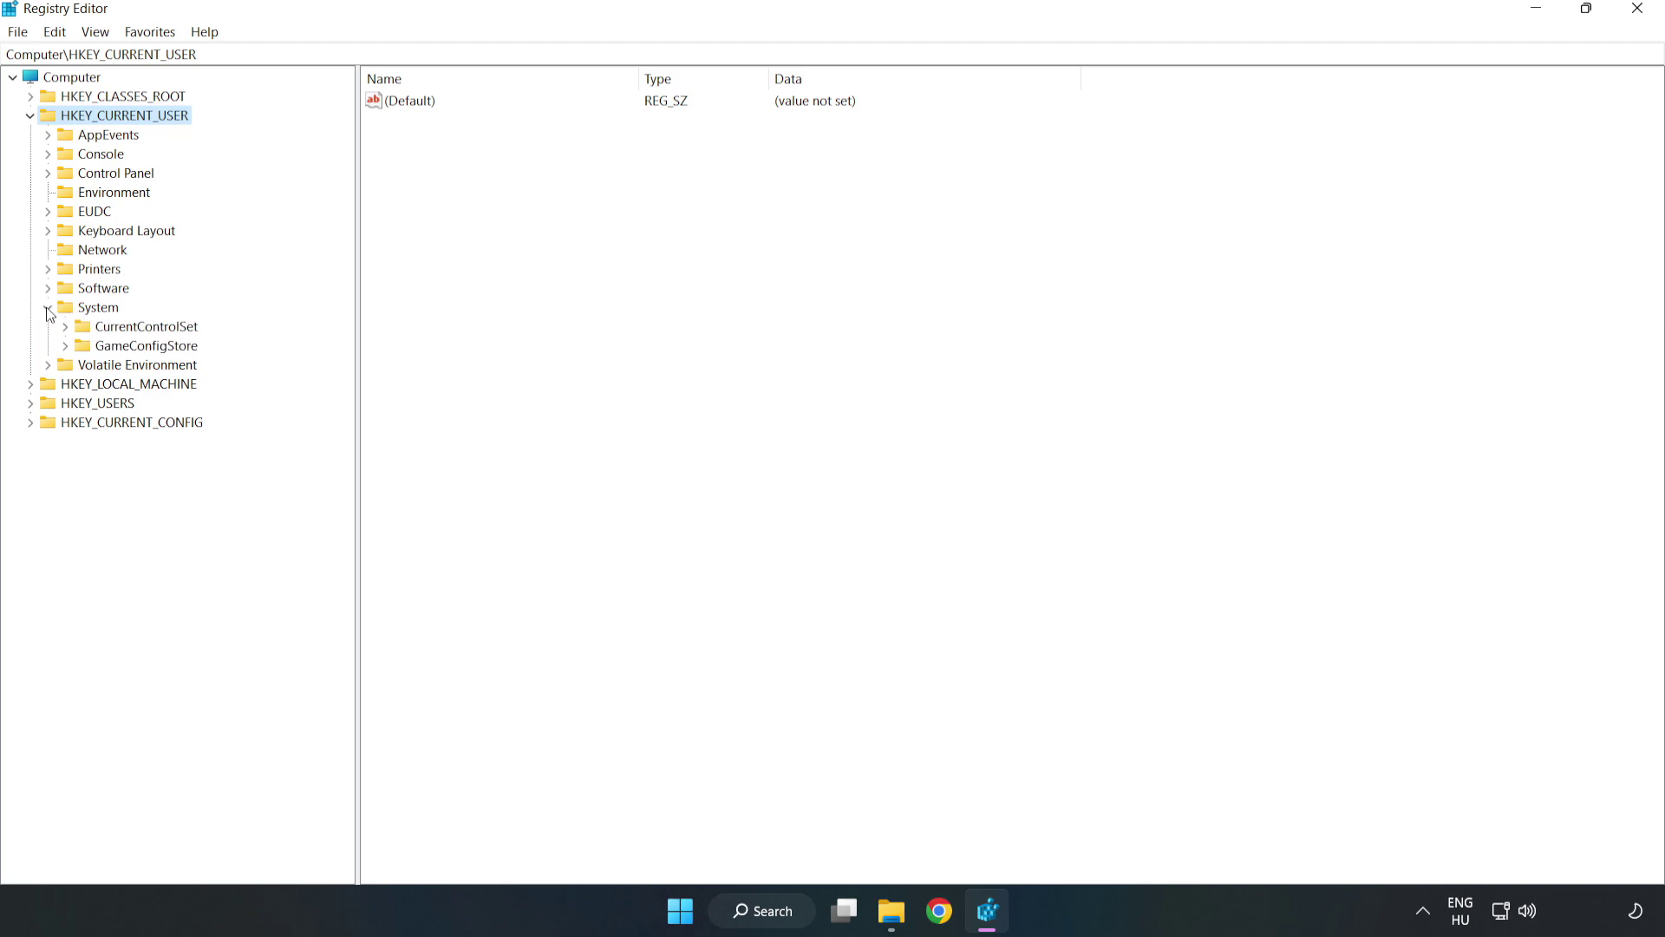
click(141, 347)
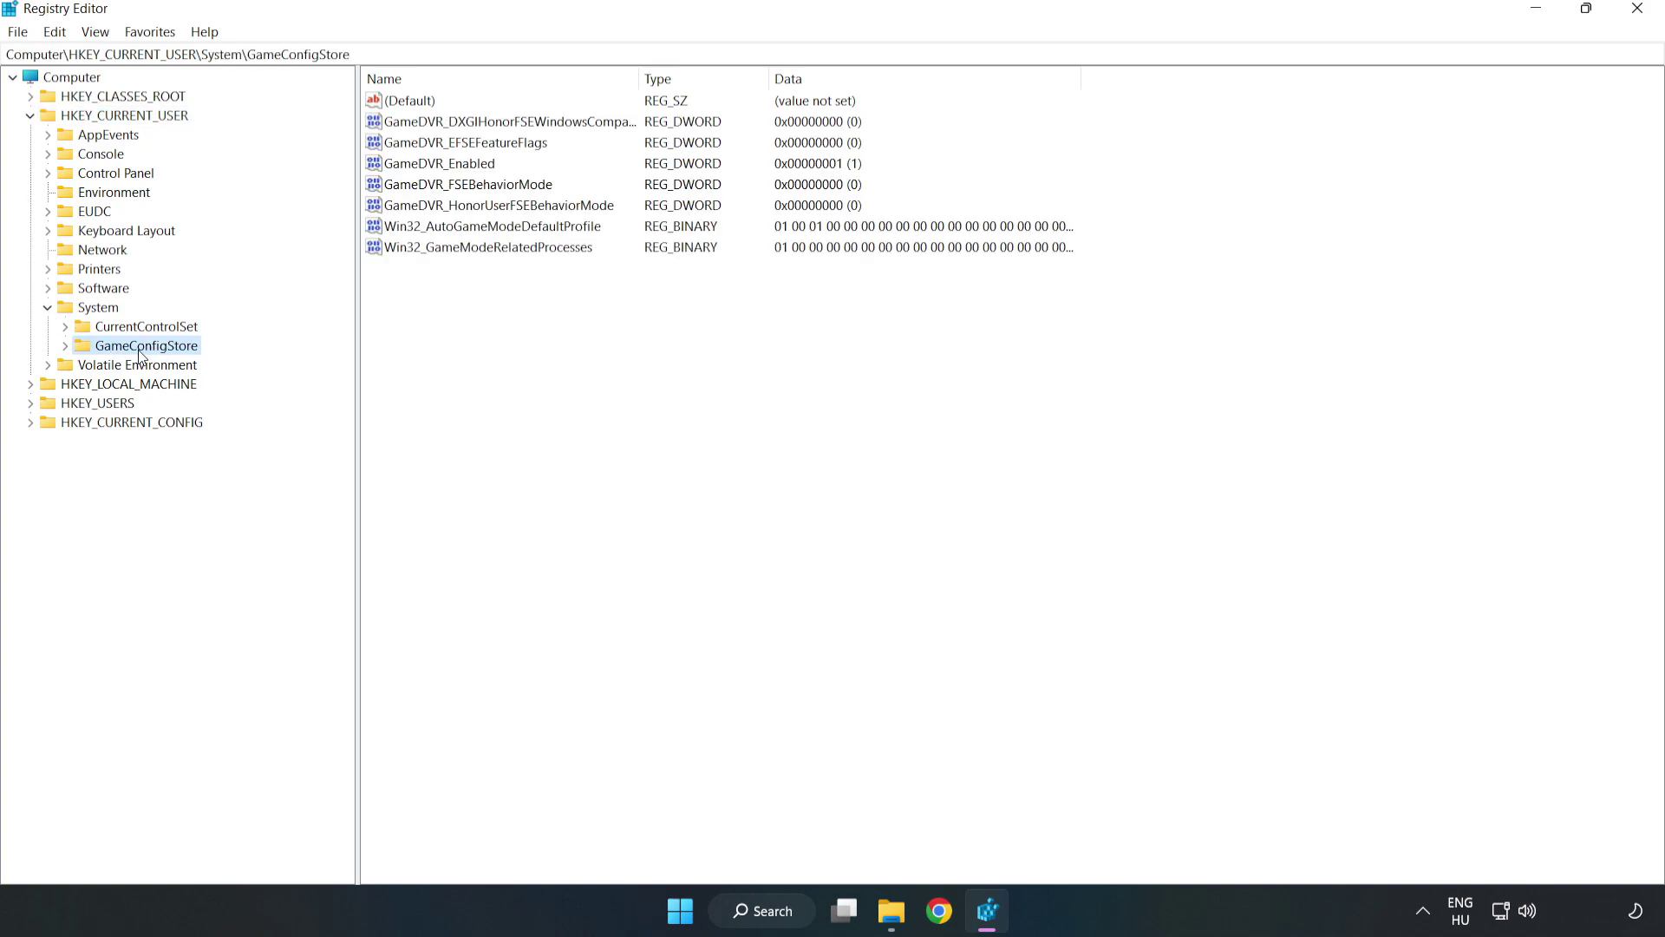
click(416, 169)
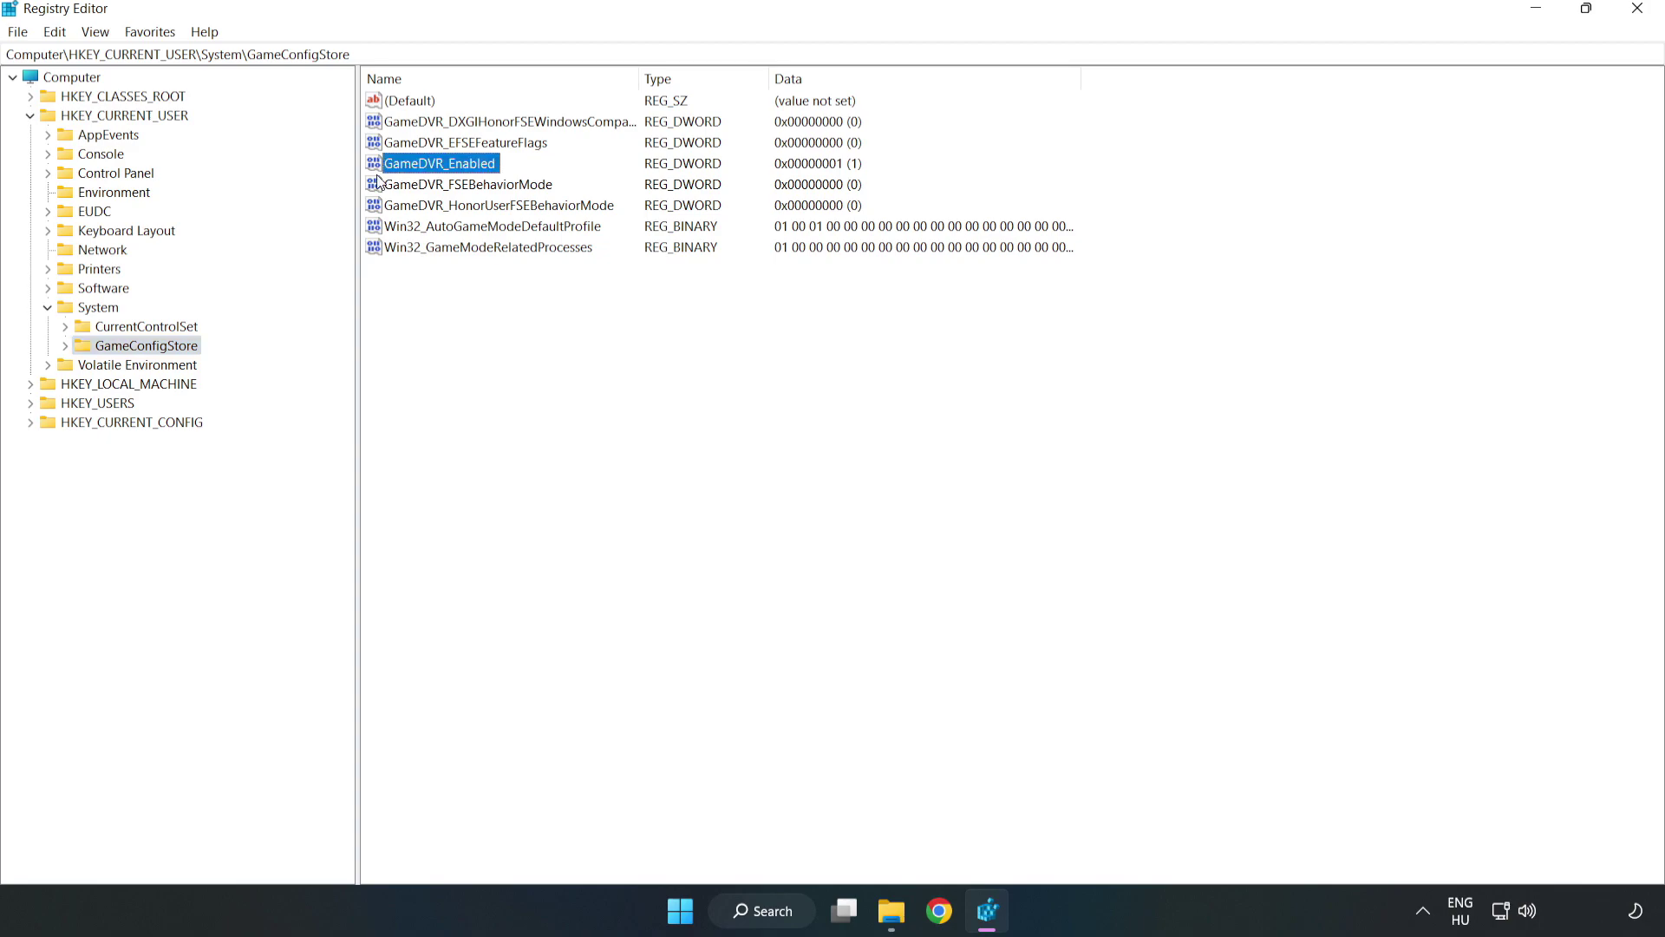
Change GameDVR_Enabled's value data from 1 to 0, then collapse HKEY_CURRENT_USER
right_click(455, 171)
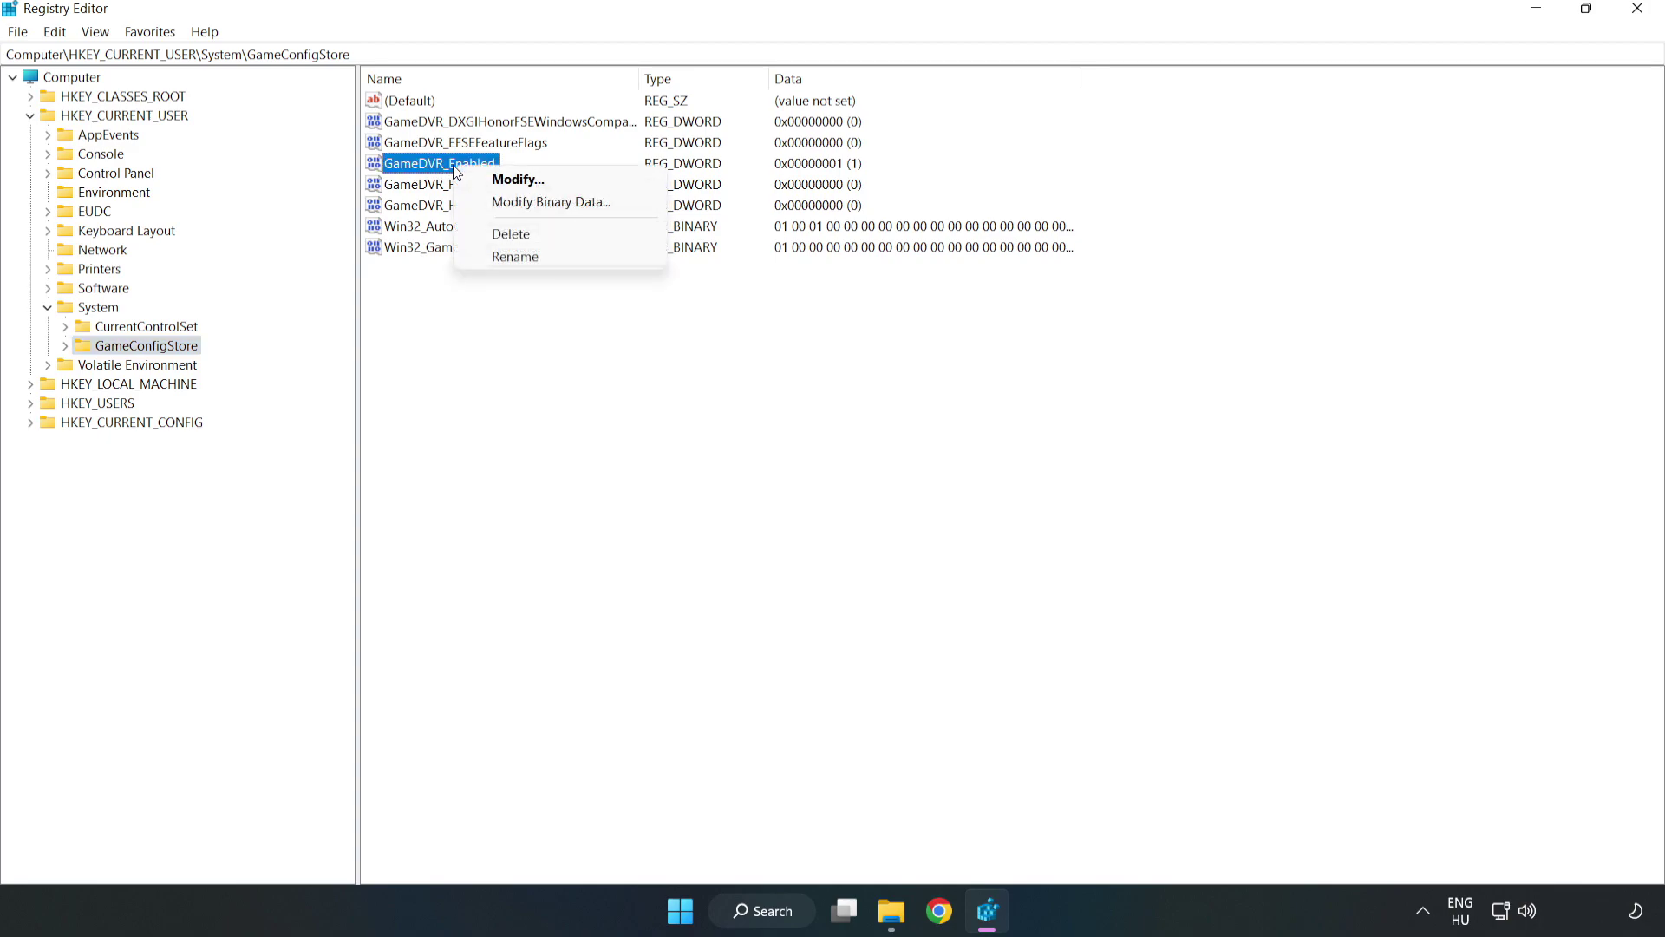
click(531, 180)
drag(331, 119, 936, 358)
click(698, 449)
drag(698, 448, 579, 433)
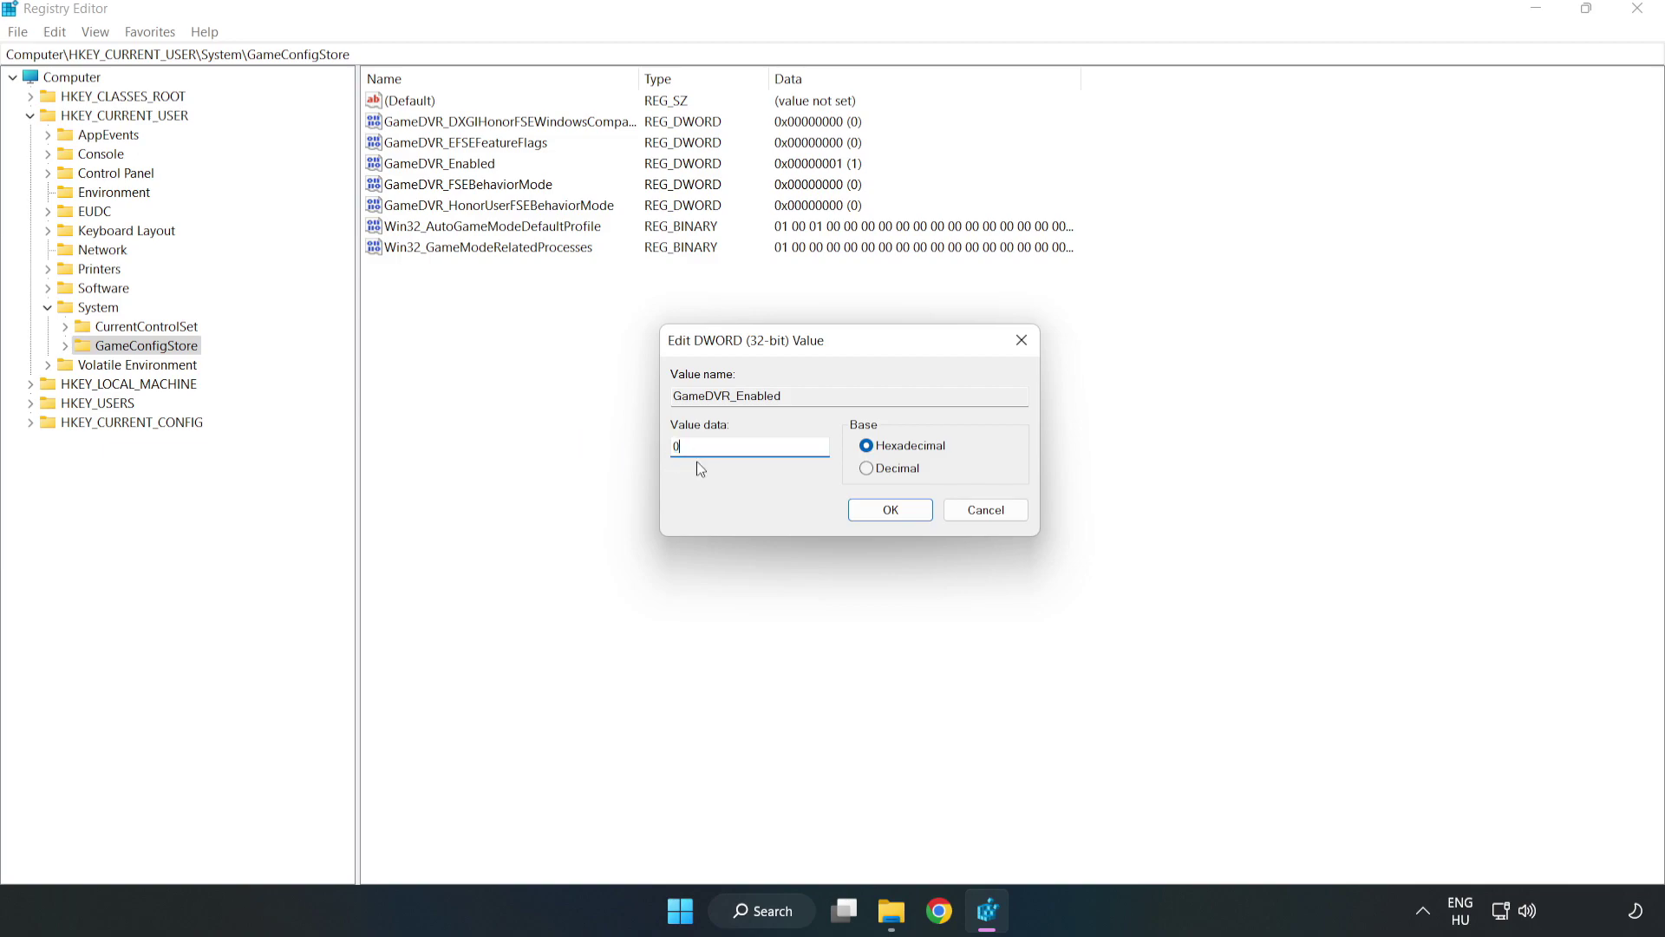
text(0)
click(890, 510)
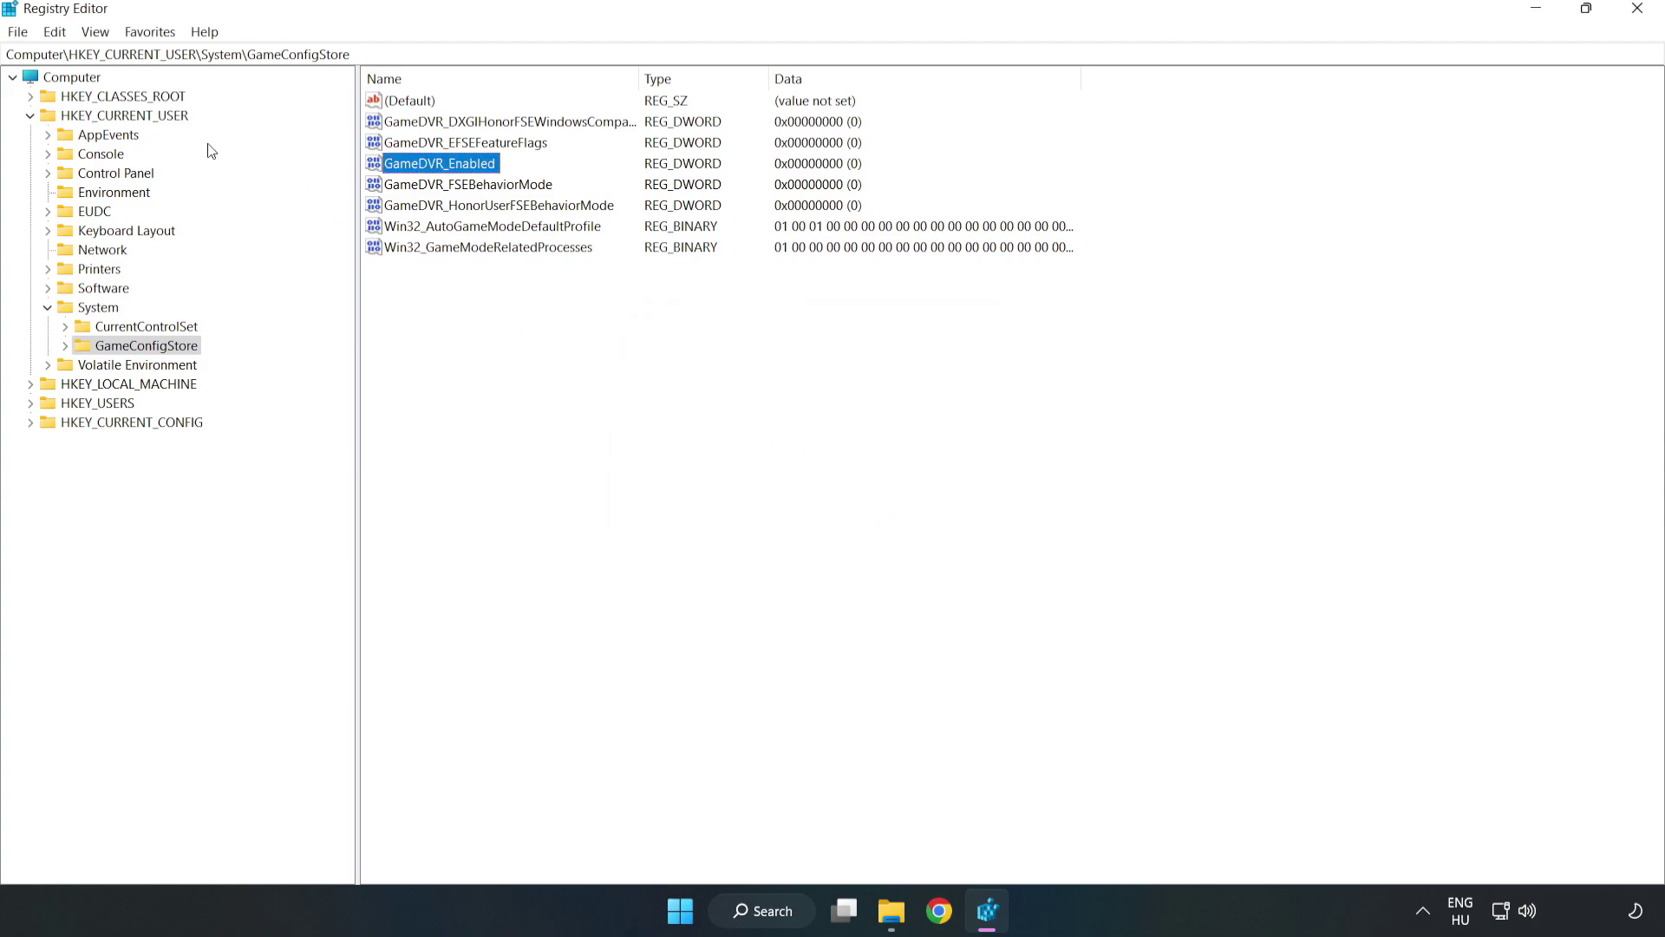
click(31, 116)
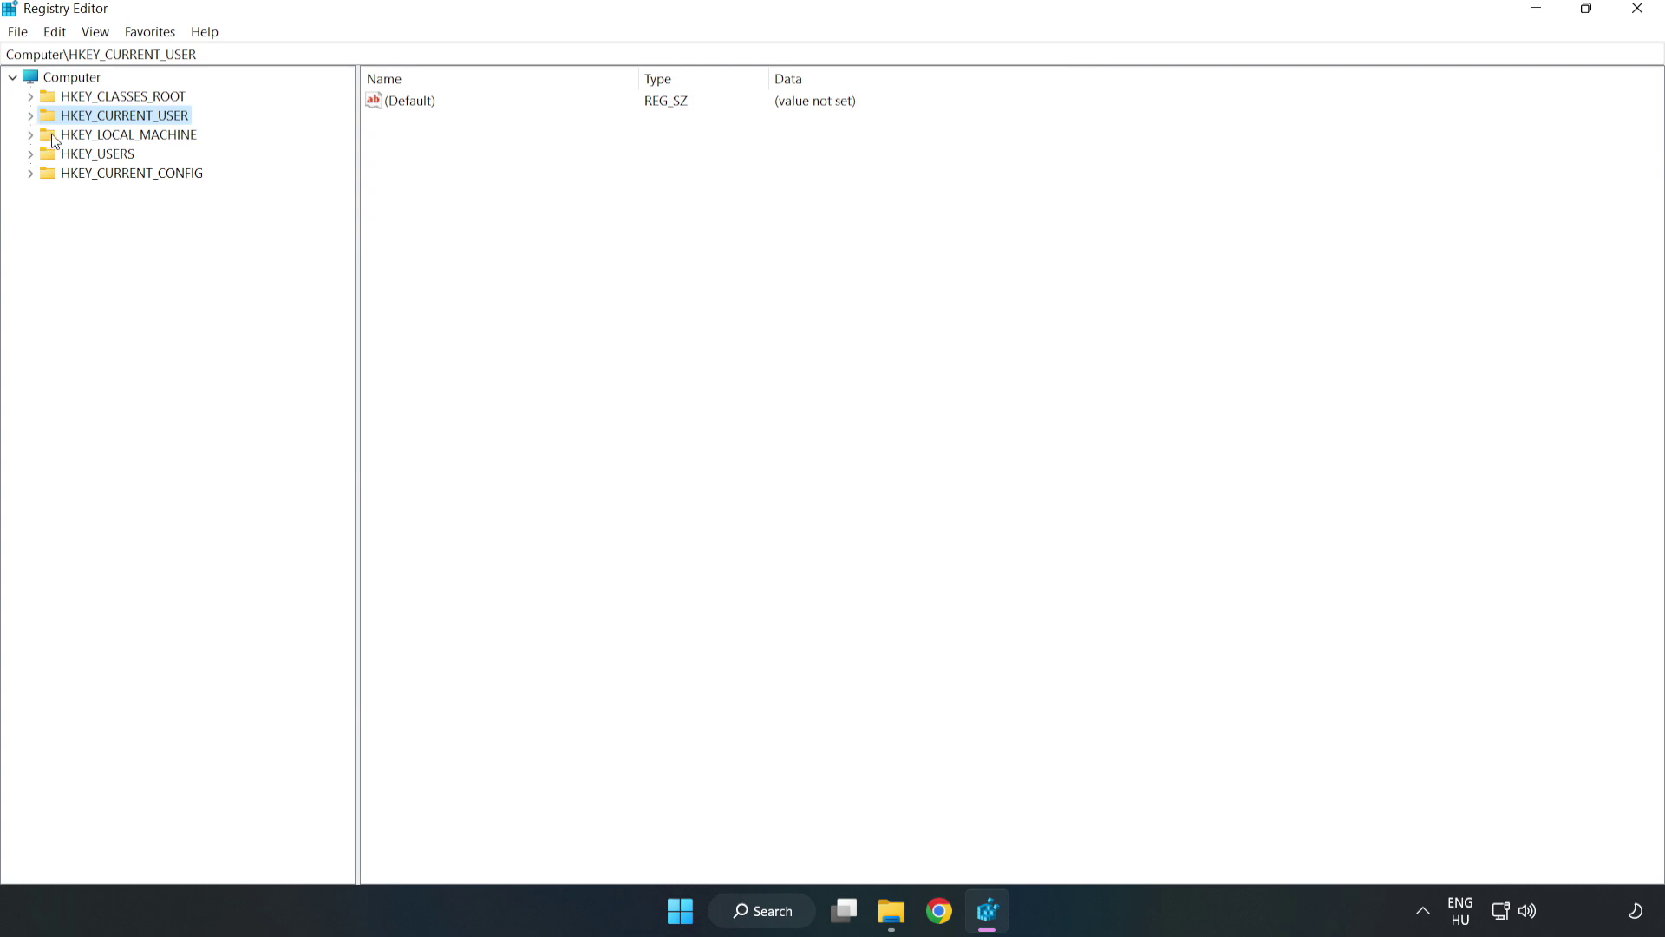
Go to HKLM\SOFTWARE\Microsoft\PolicyManager\default\ApplicationManagement\AllowGameDVR and select its value entry
double_click(40, 137)
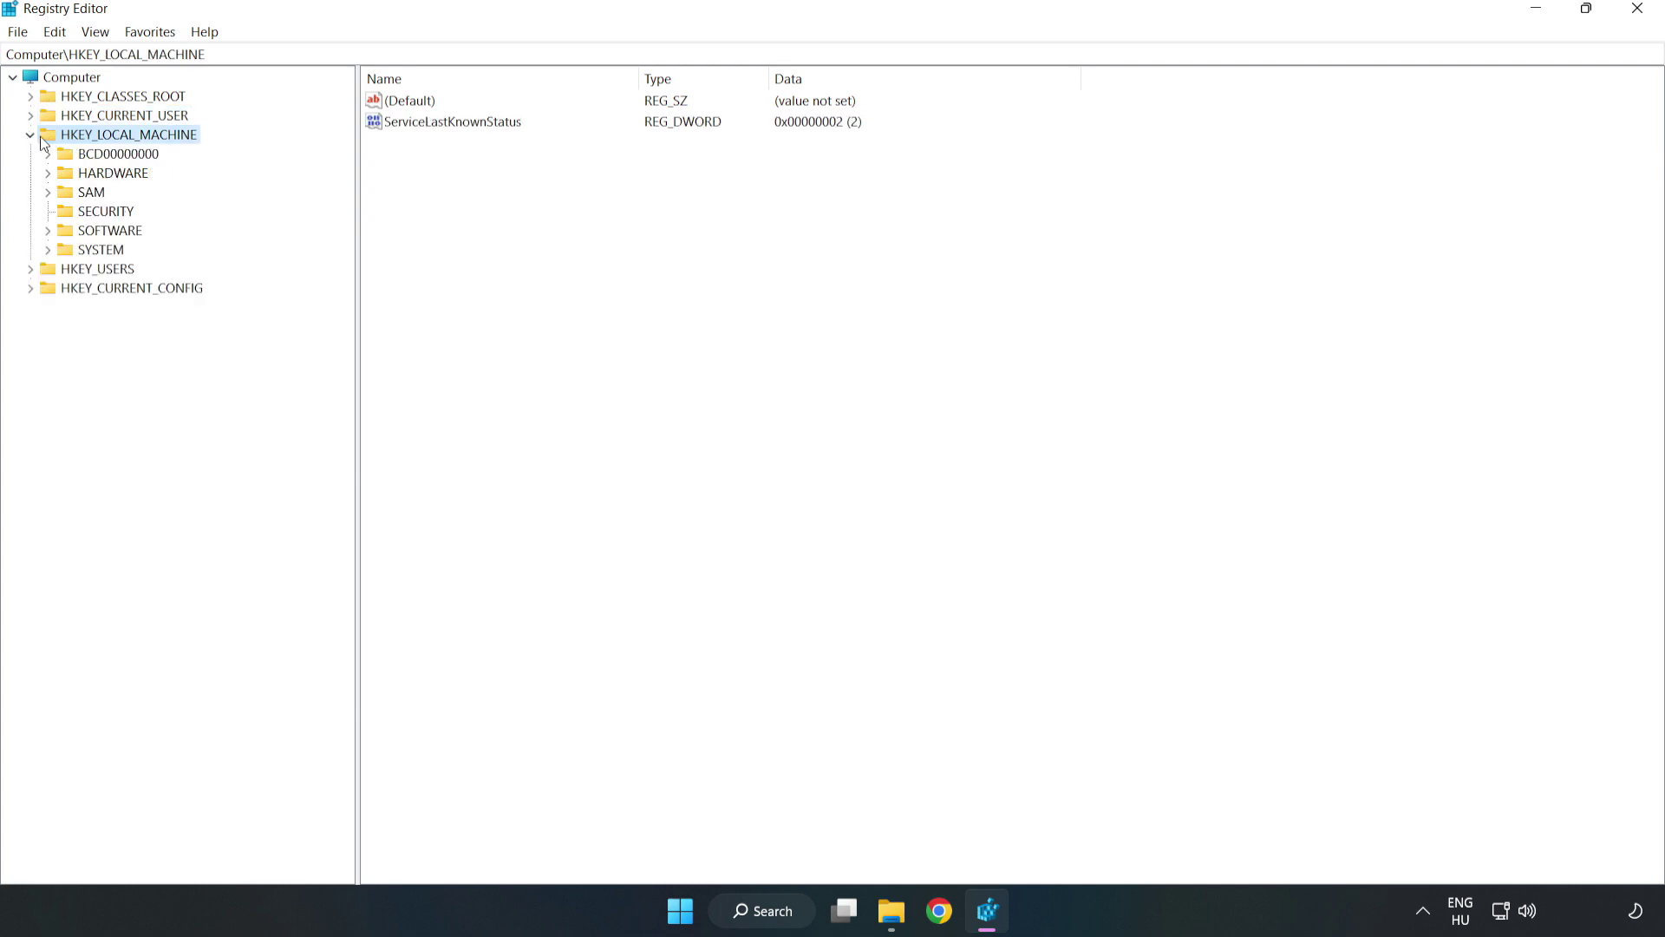
click(48, 231)
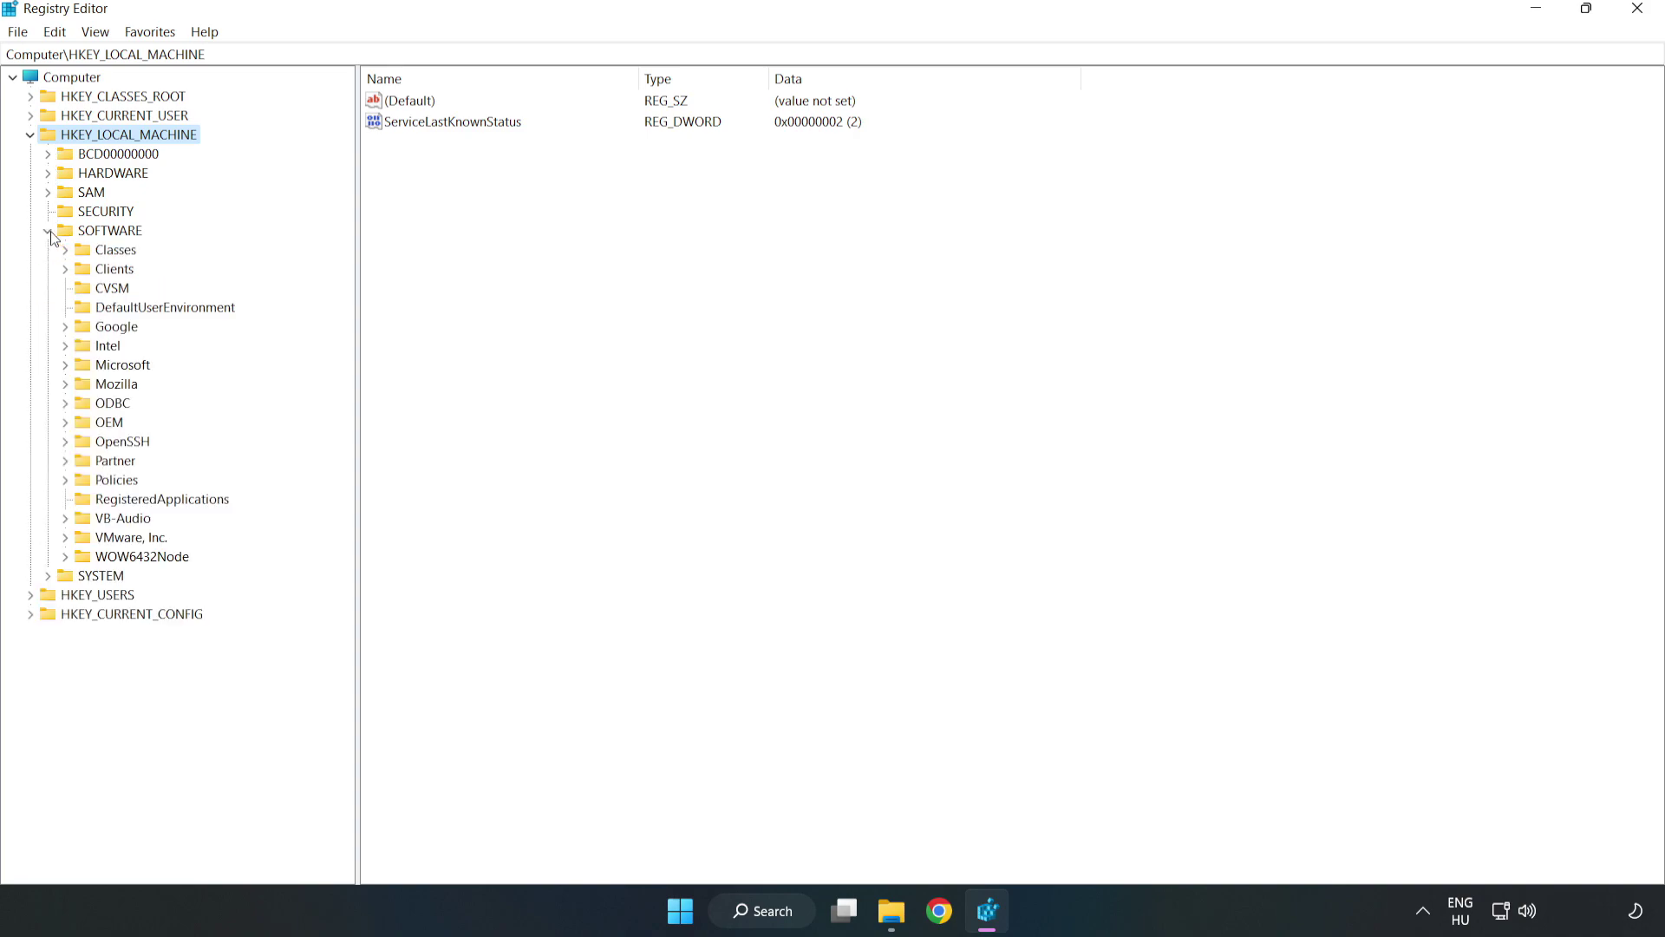
click(66, 368)
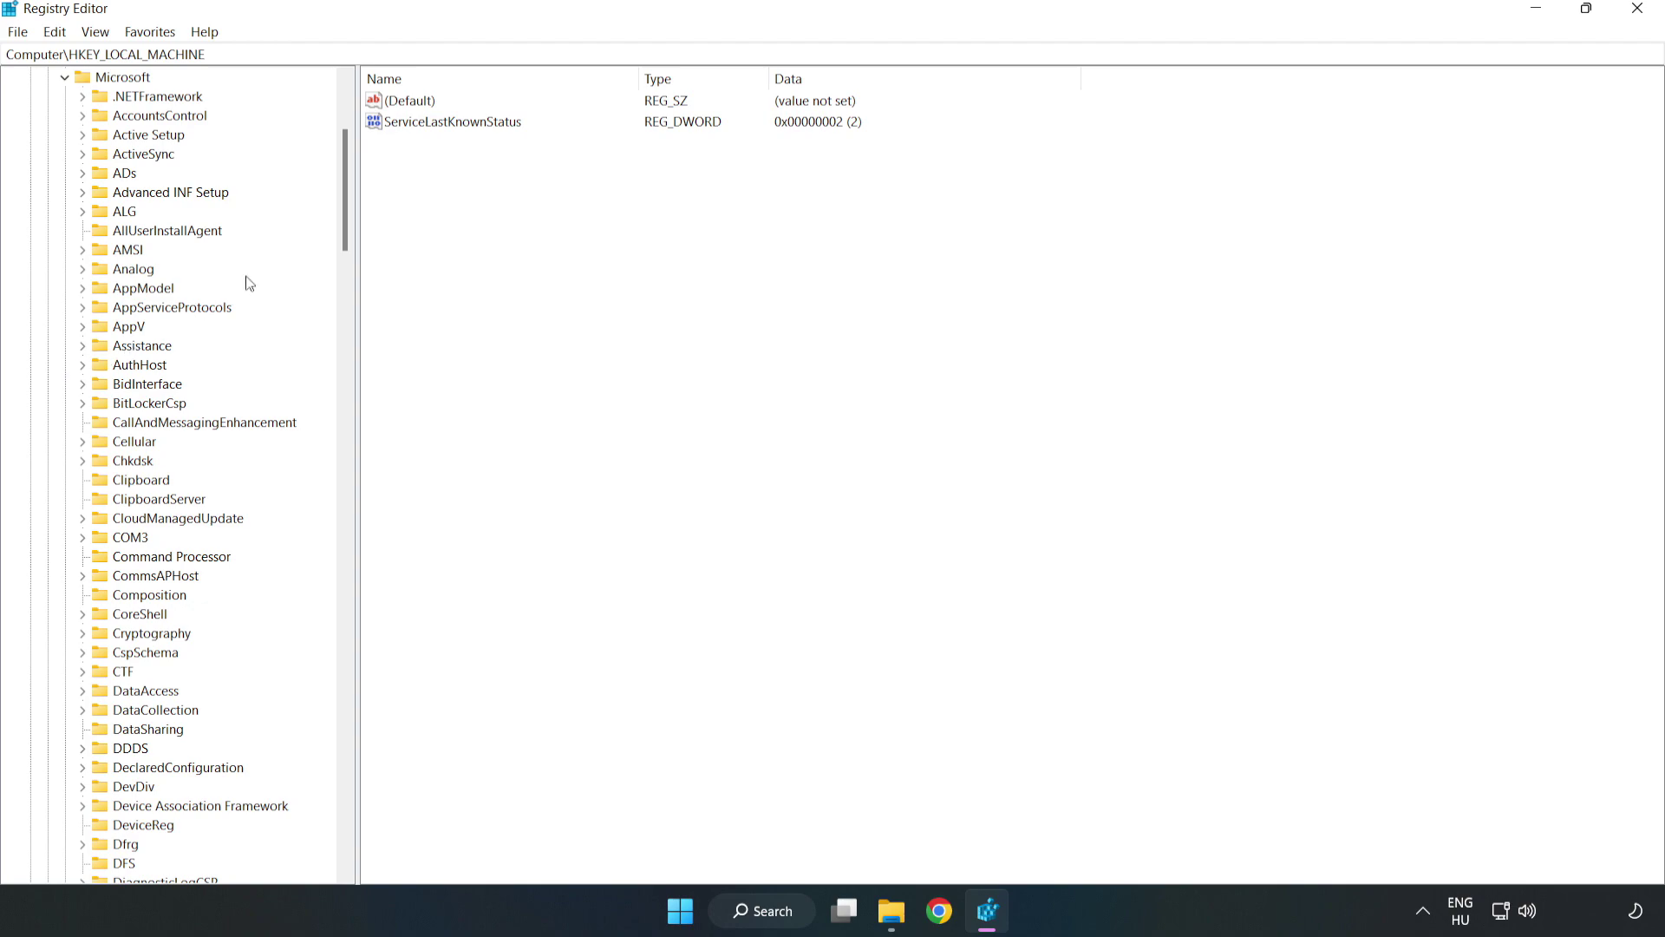
drag(344, 222, 382, 618)
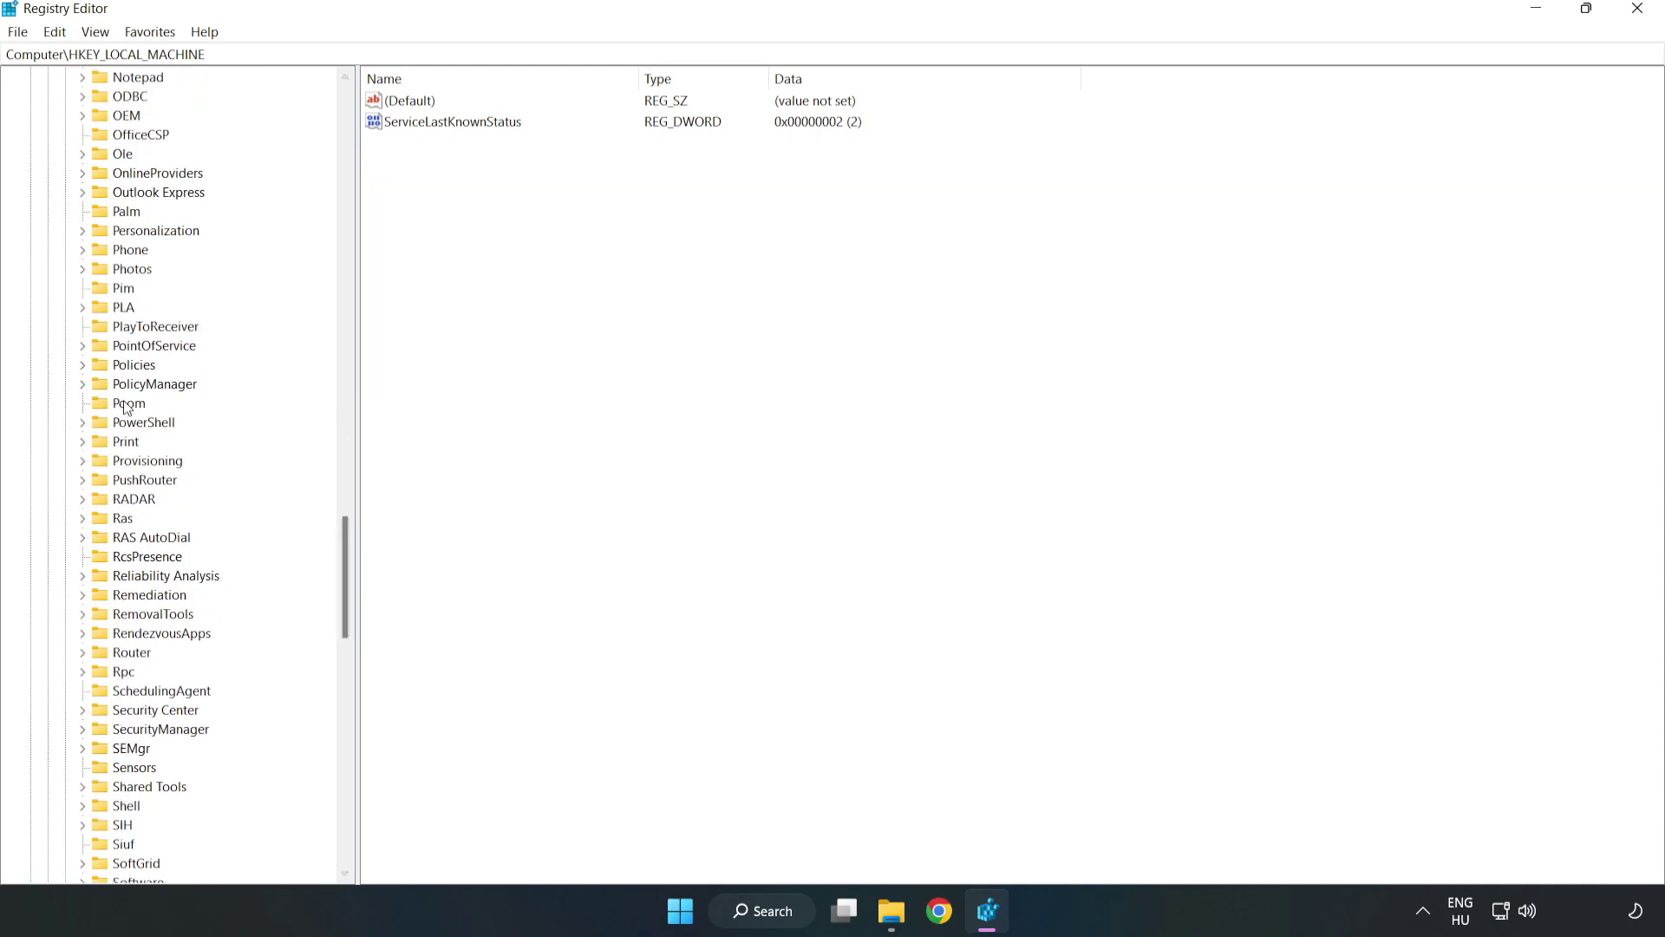
click(82, 384)
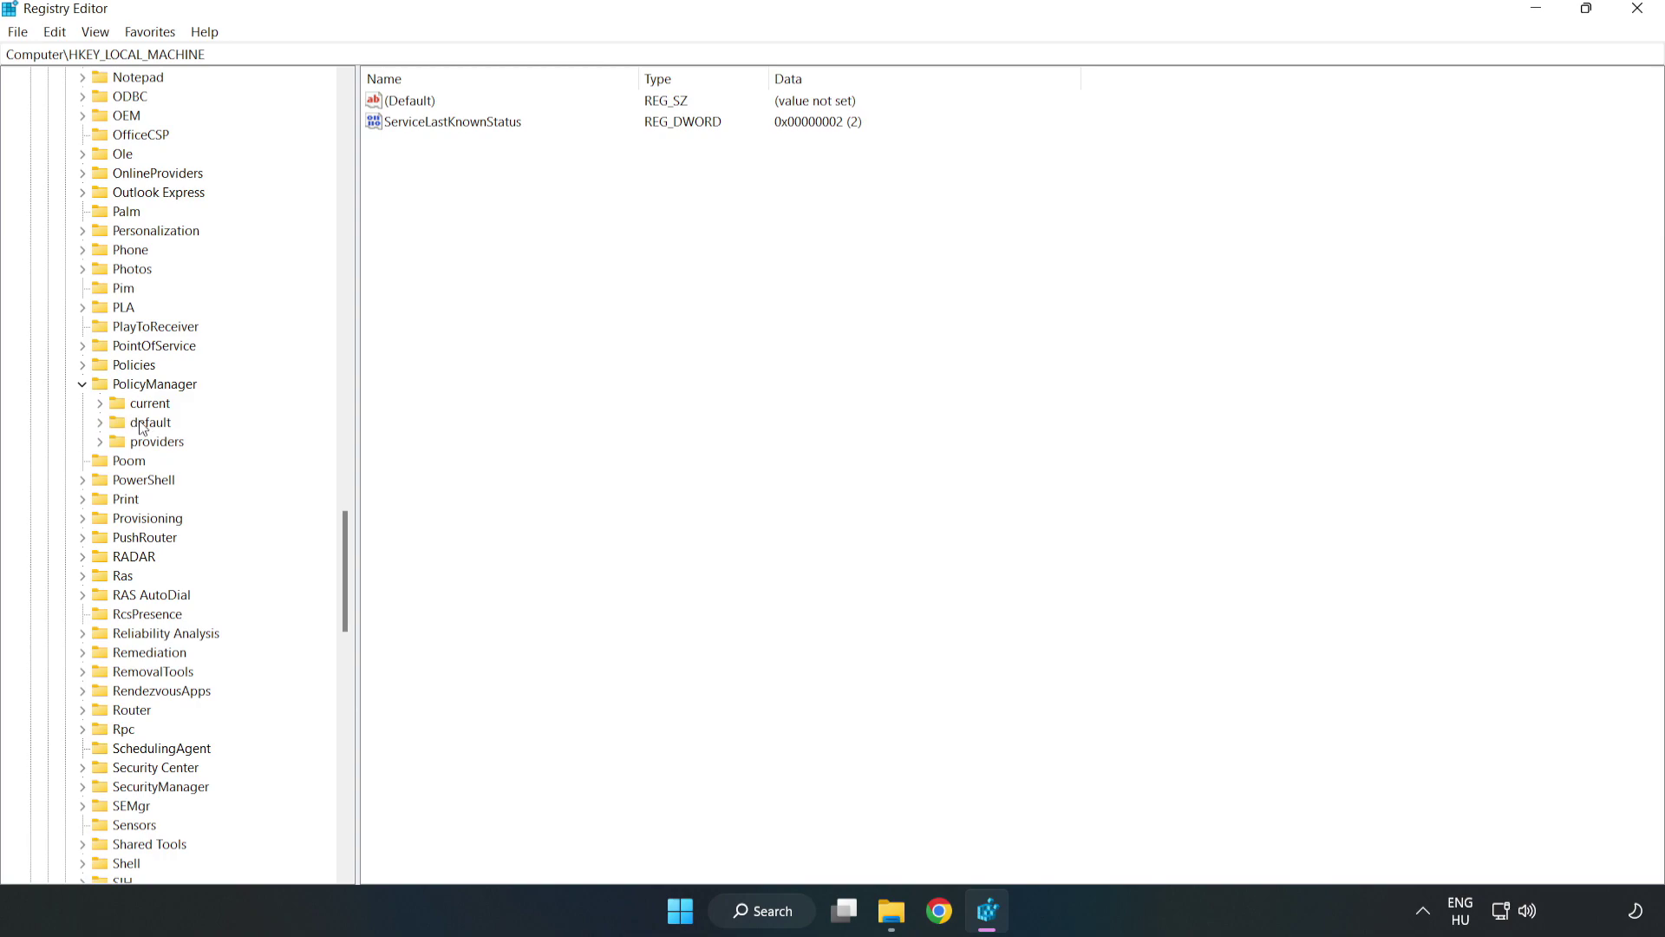
click(101, 423)
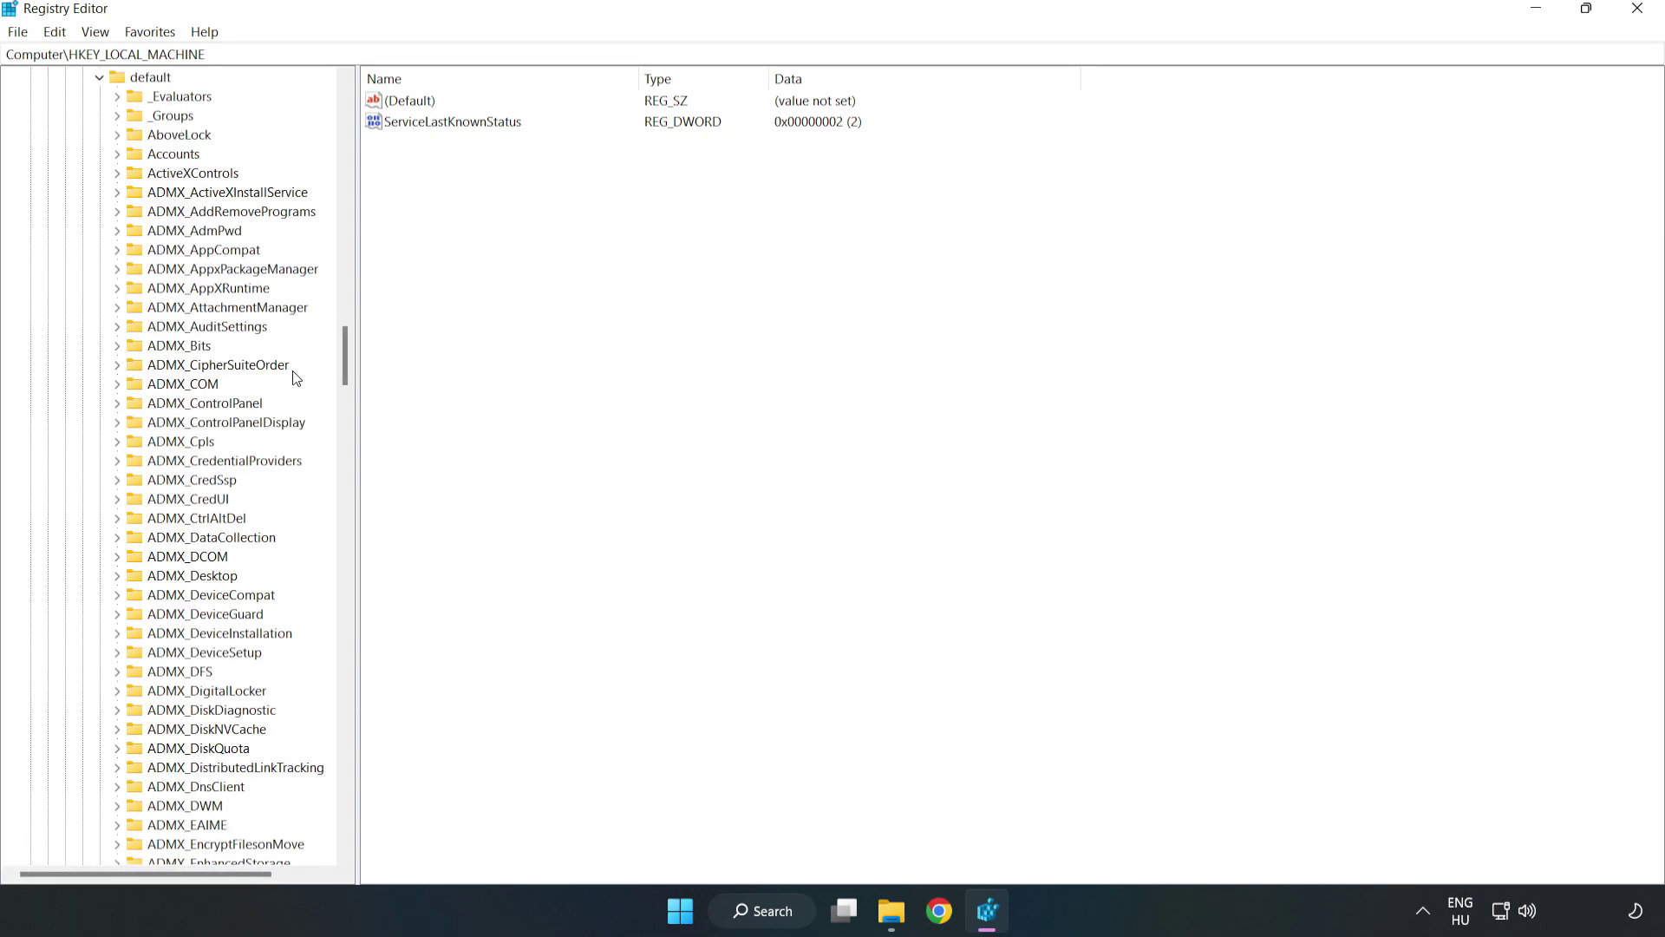
drag(345, 355, 337, 550)
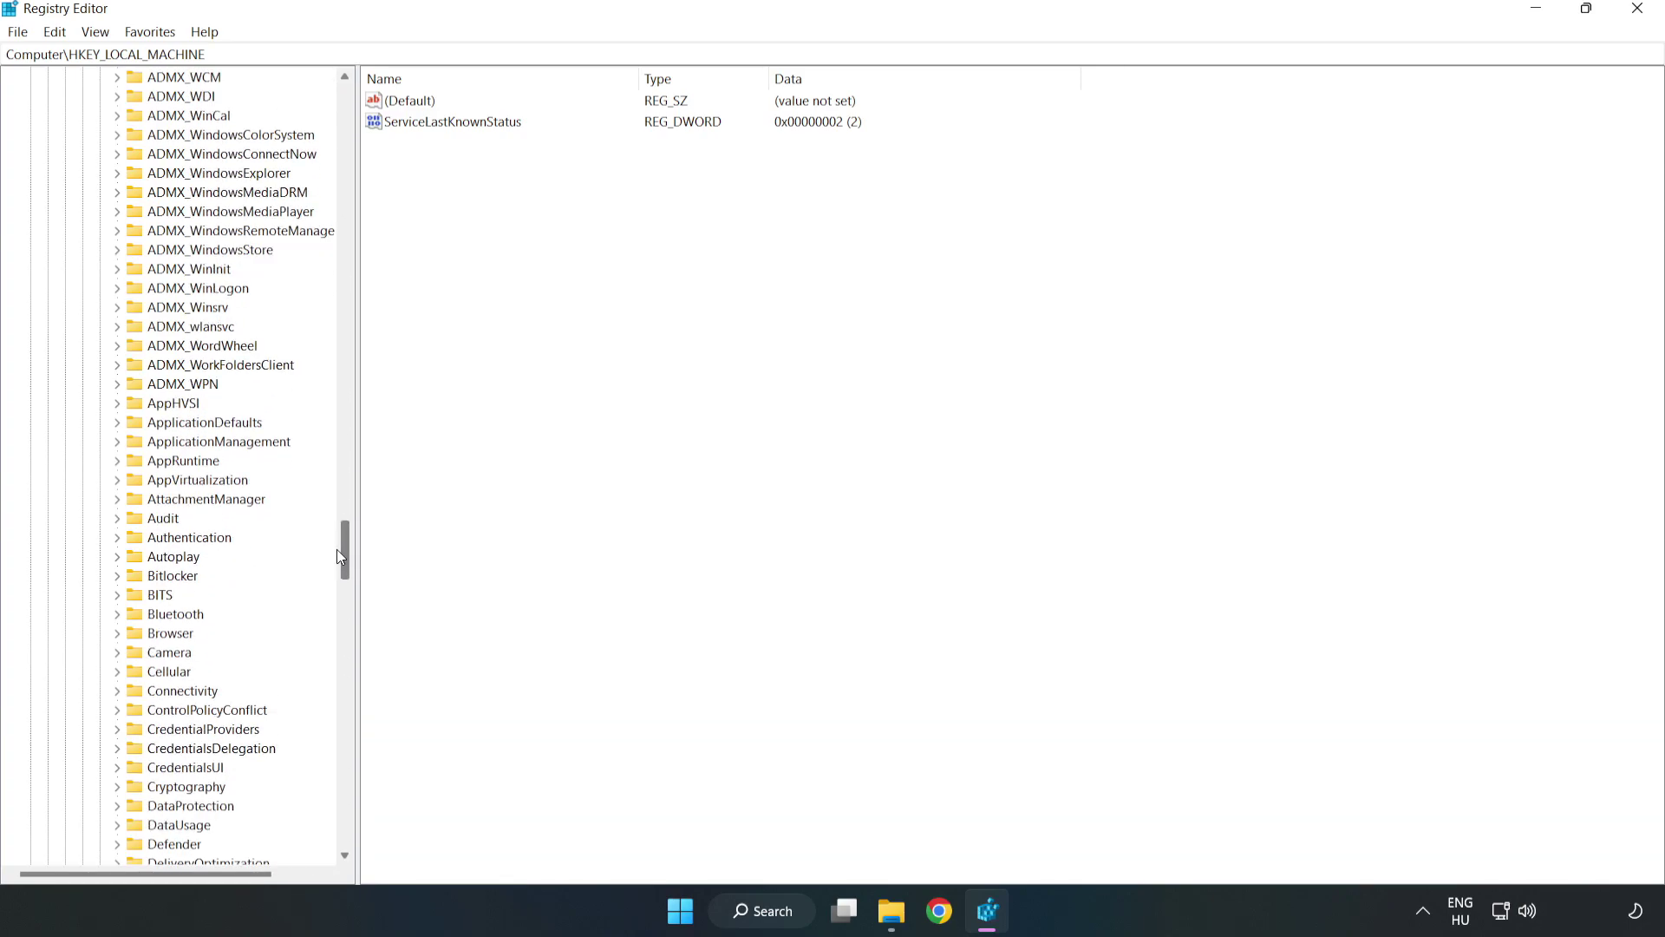
click(121, 440)
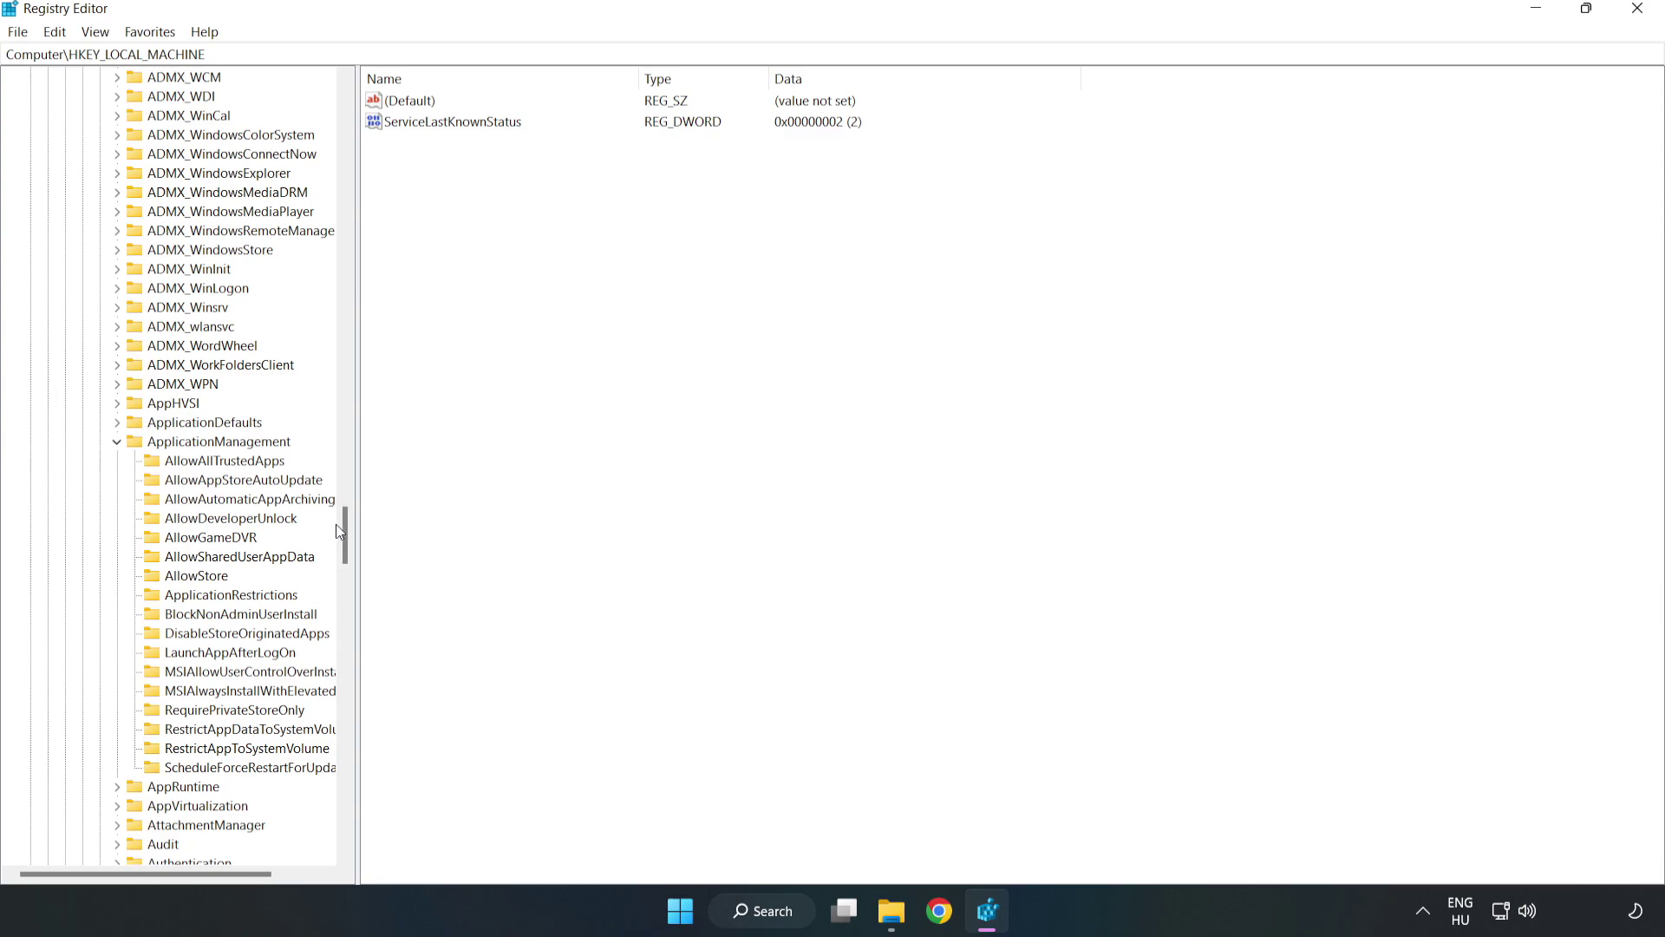
click(194, 540)
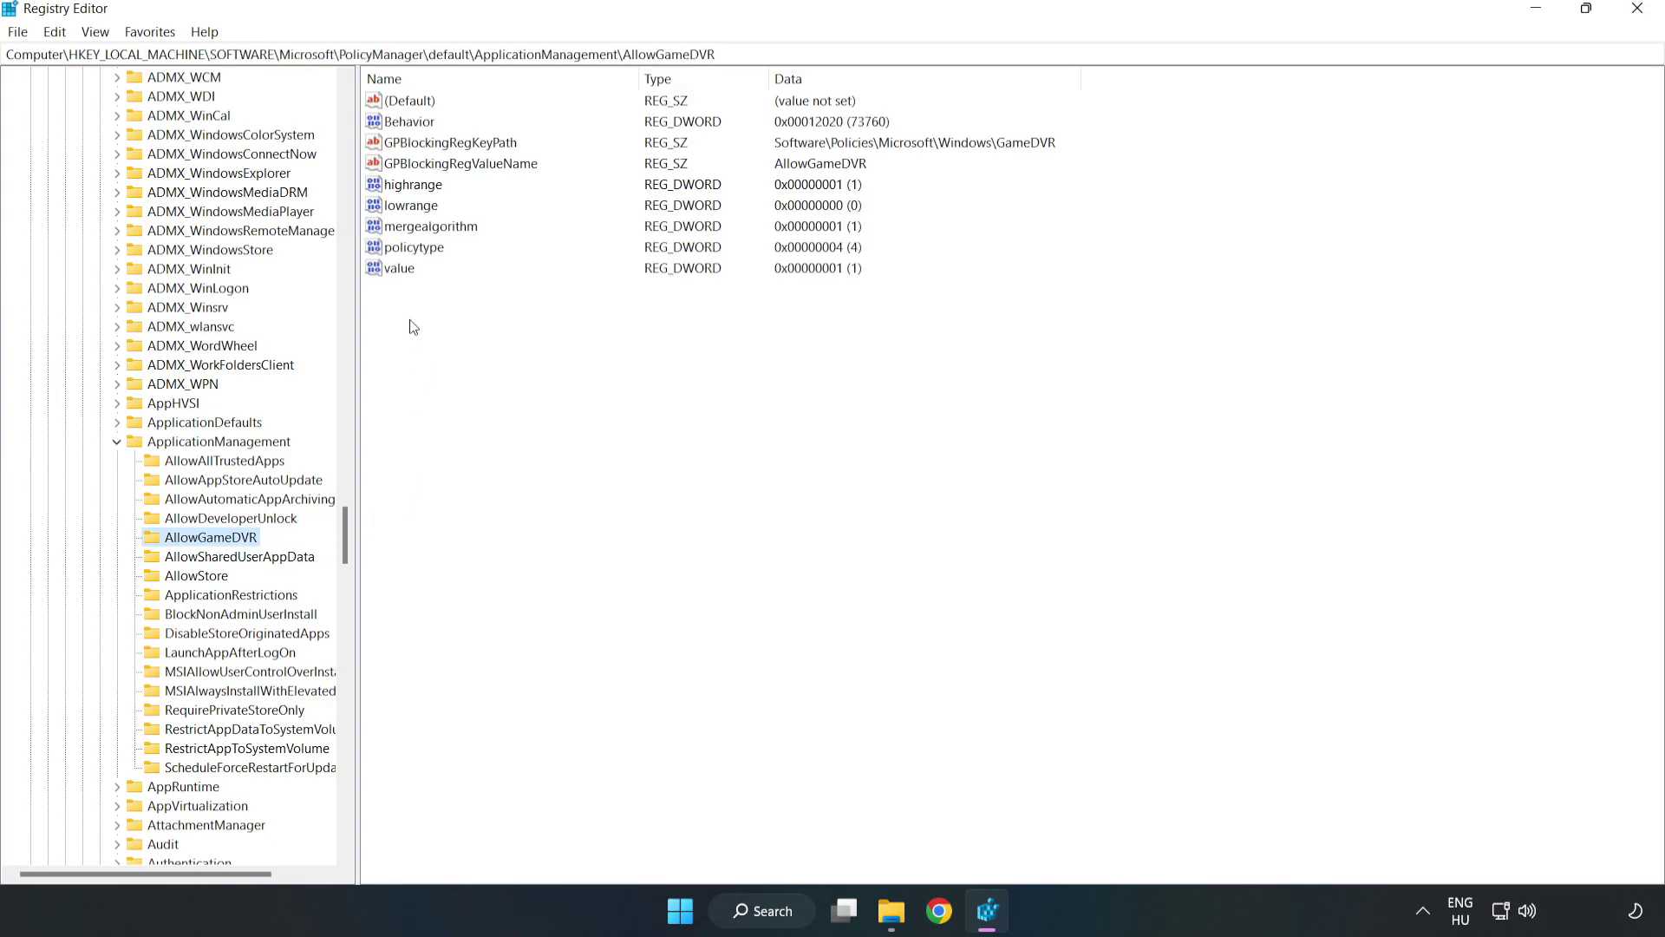
click(386, 274)
Change the AllowGameDVR 'value' entry's data from 1 to 0
right_click(406, 277)
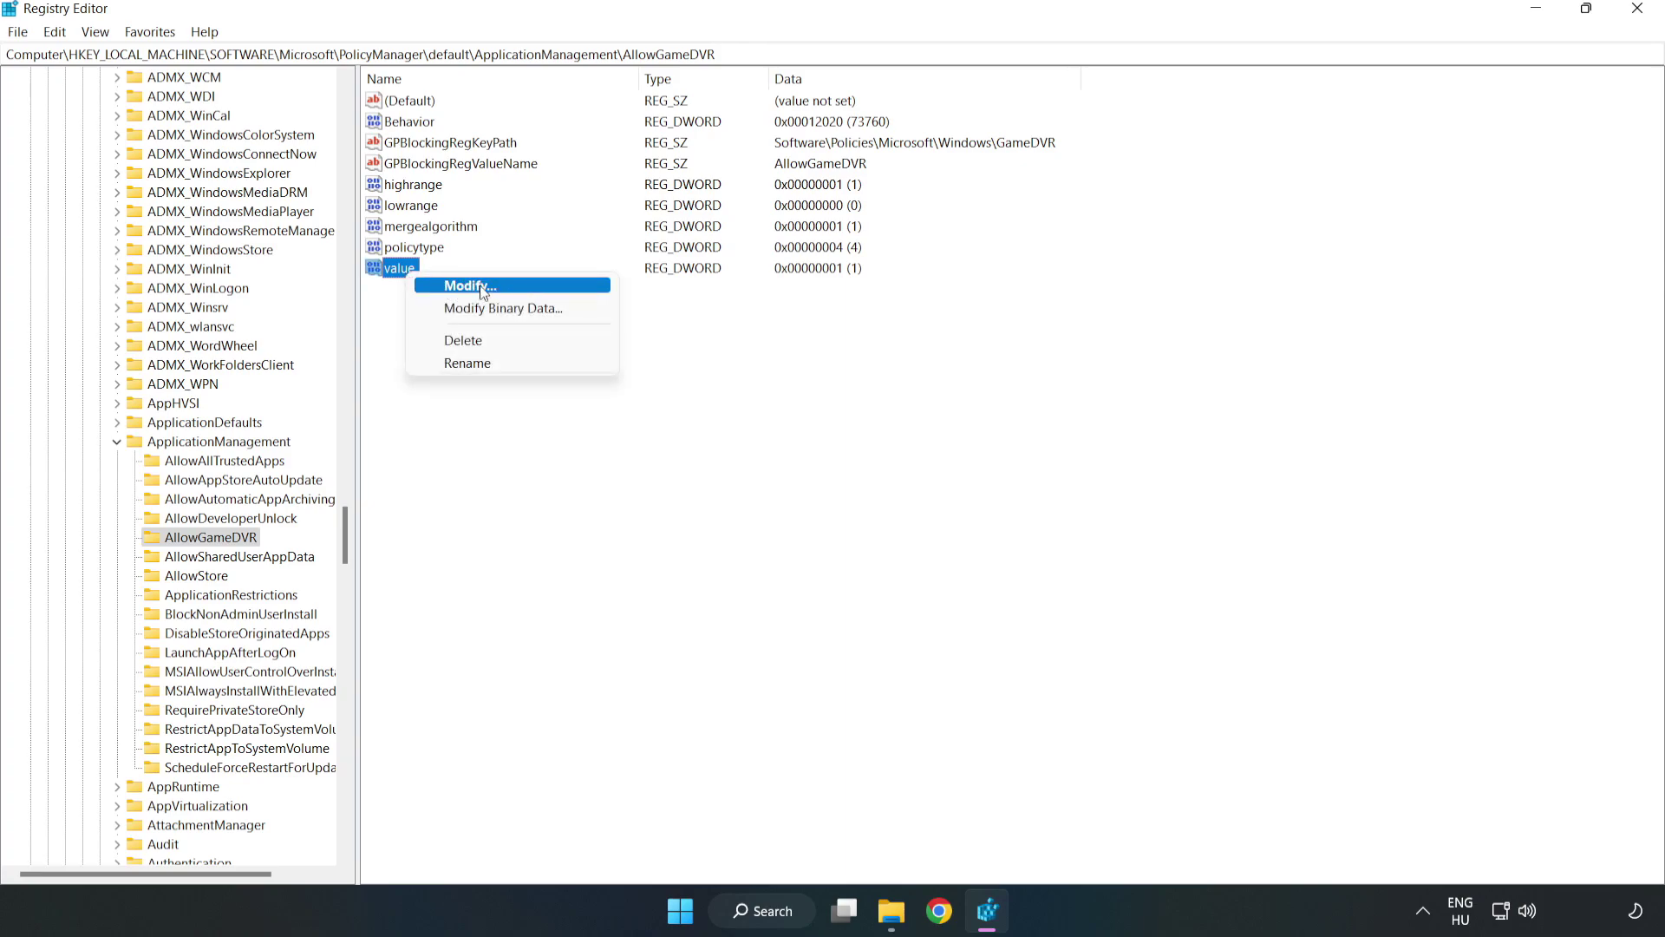
click(480, 289)
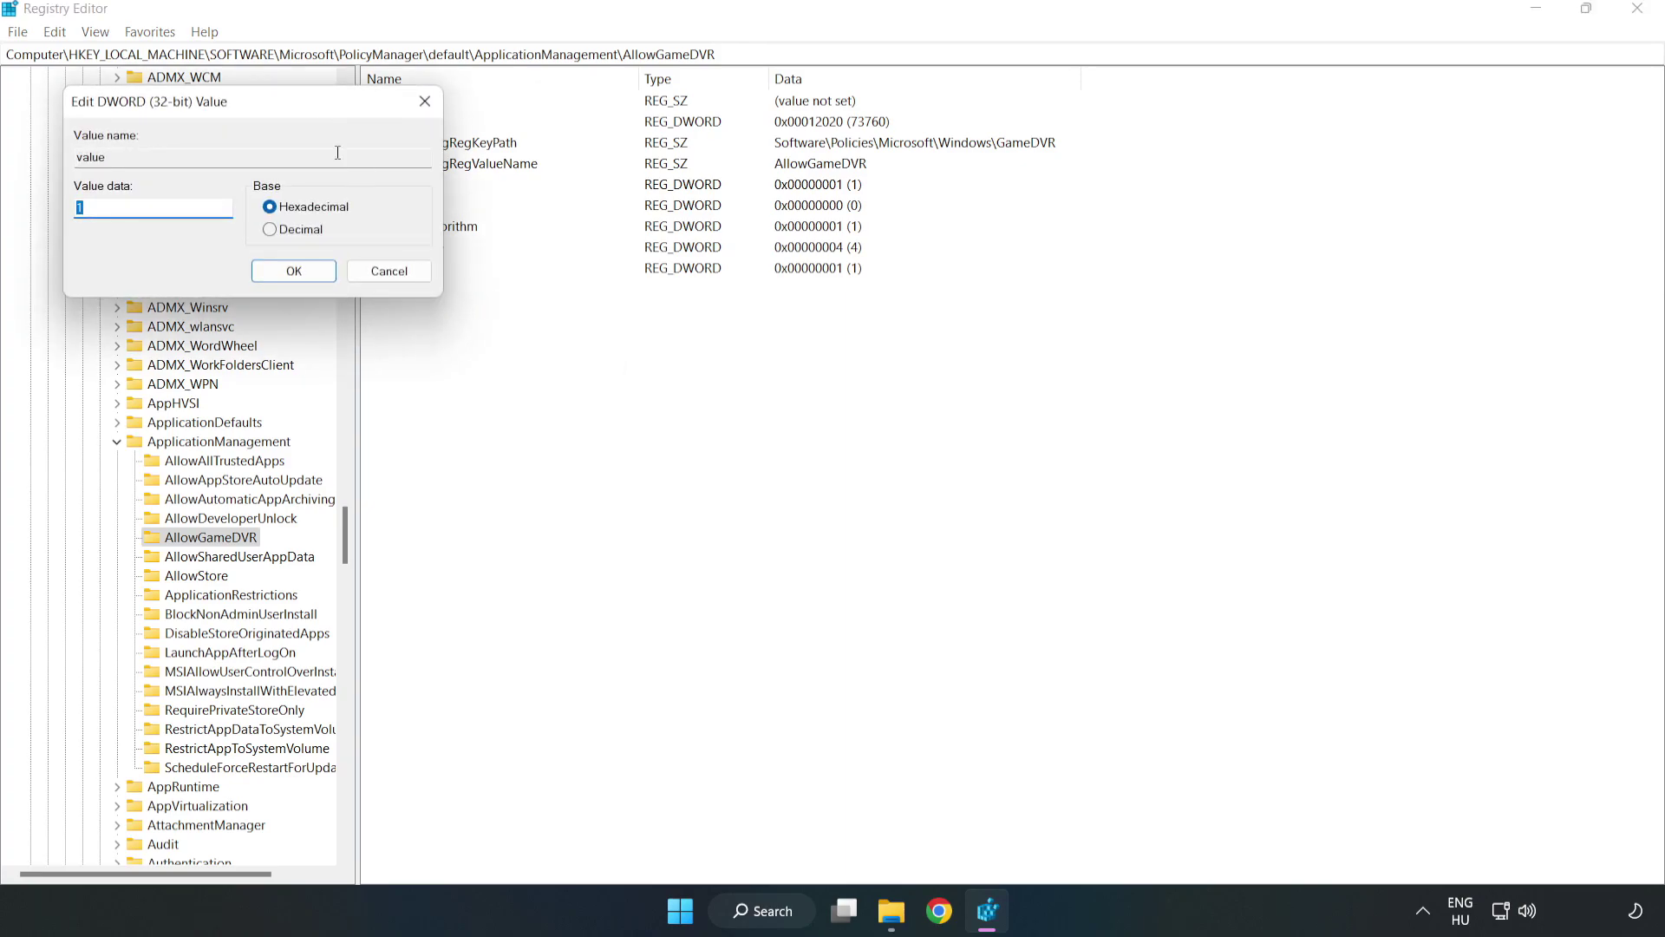
drag(325, 111, 847, 345)
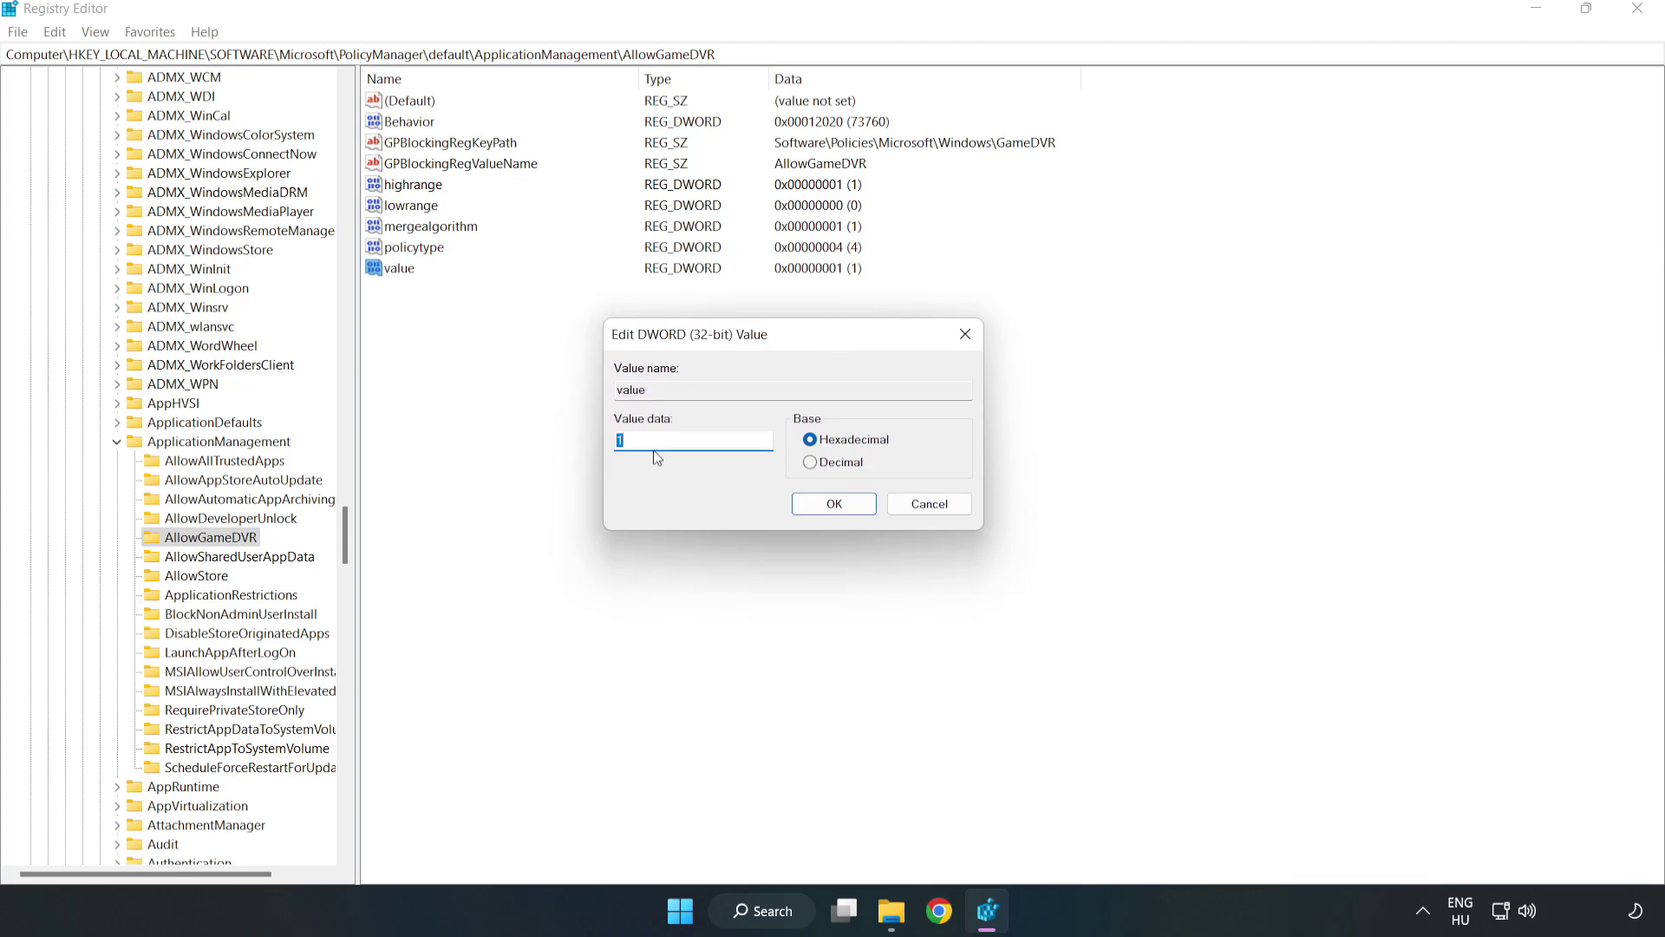
key(BackSpace)
text(0)
click(834, 504)
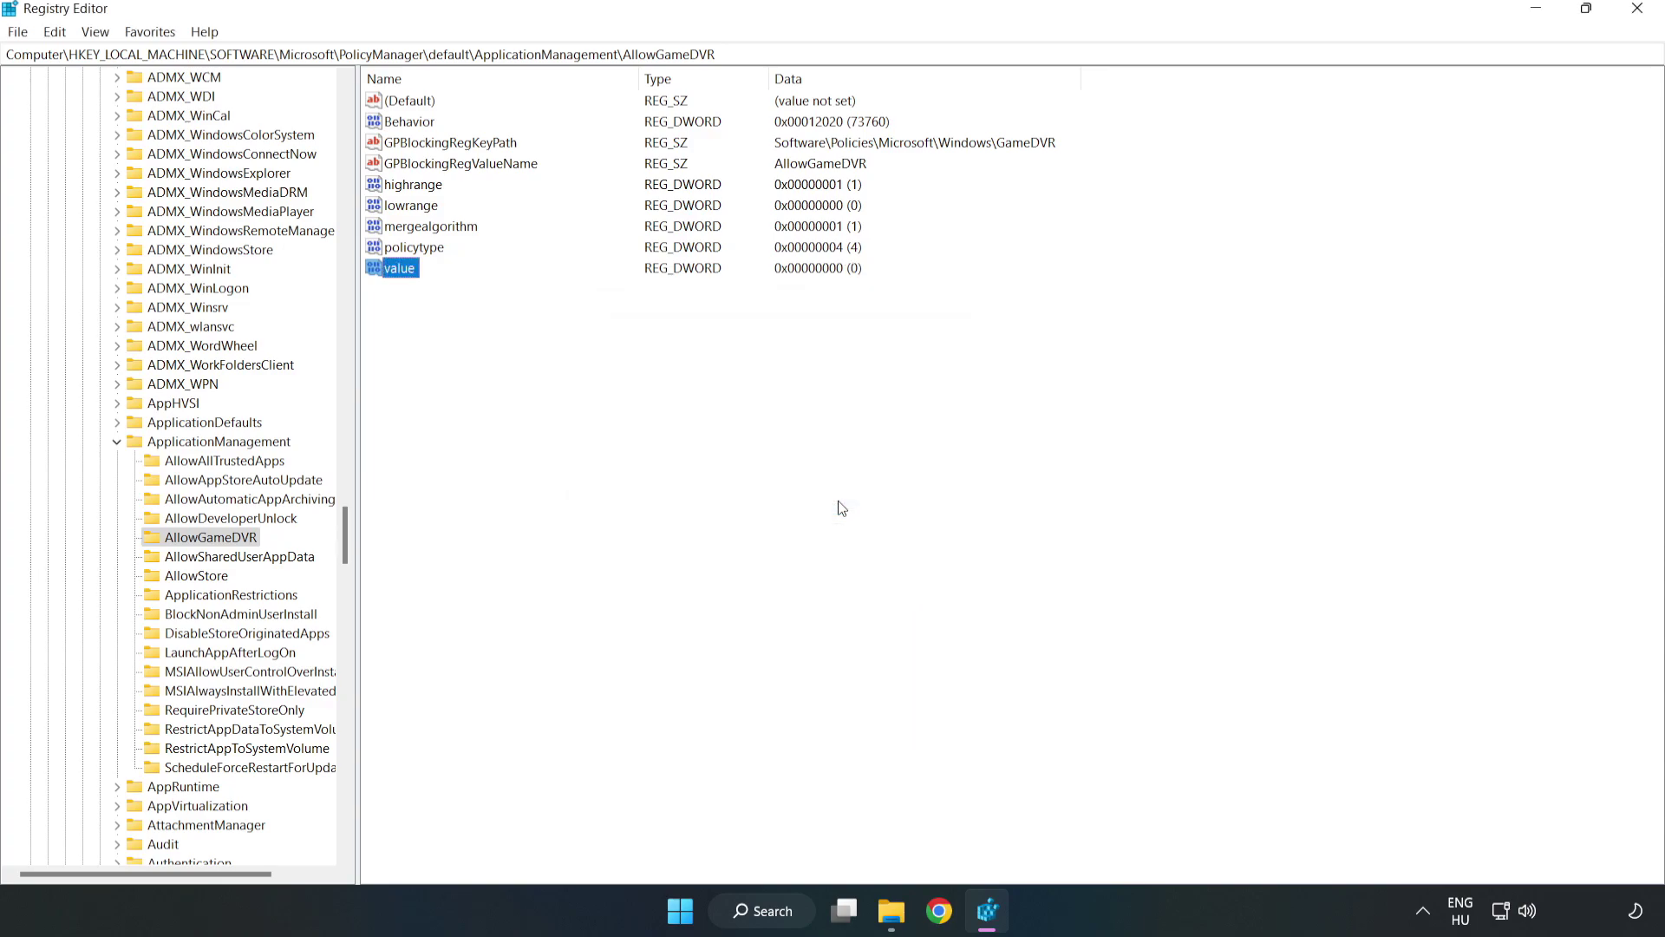
Close Registry Editor and download dxwebsetup.exe from the DirectX End-User Runtime page
click(1638, 15)
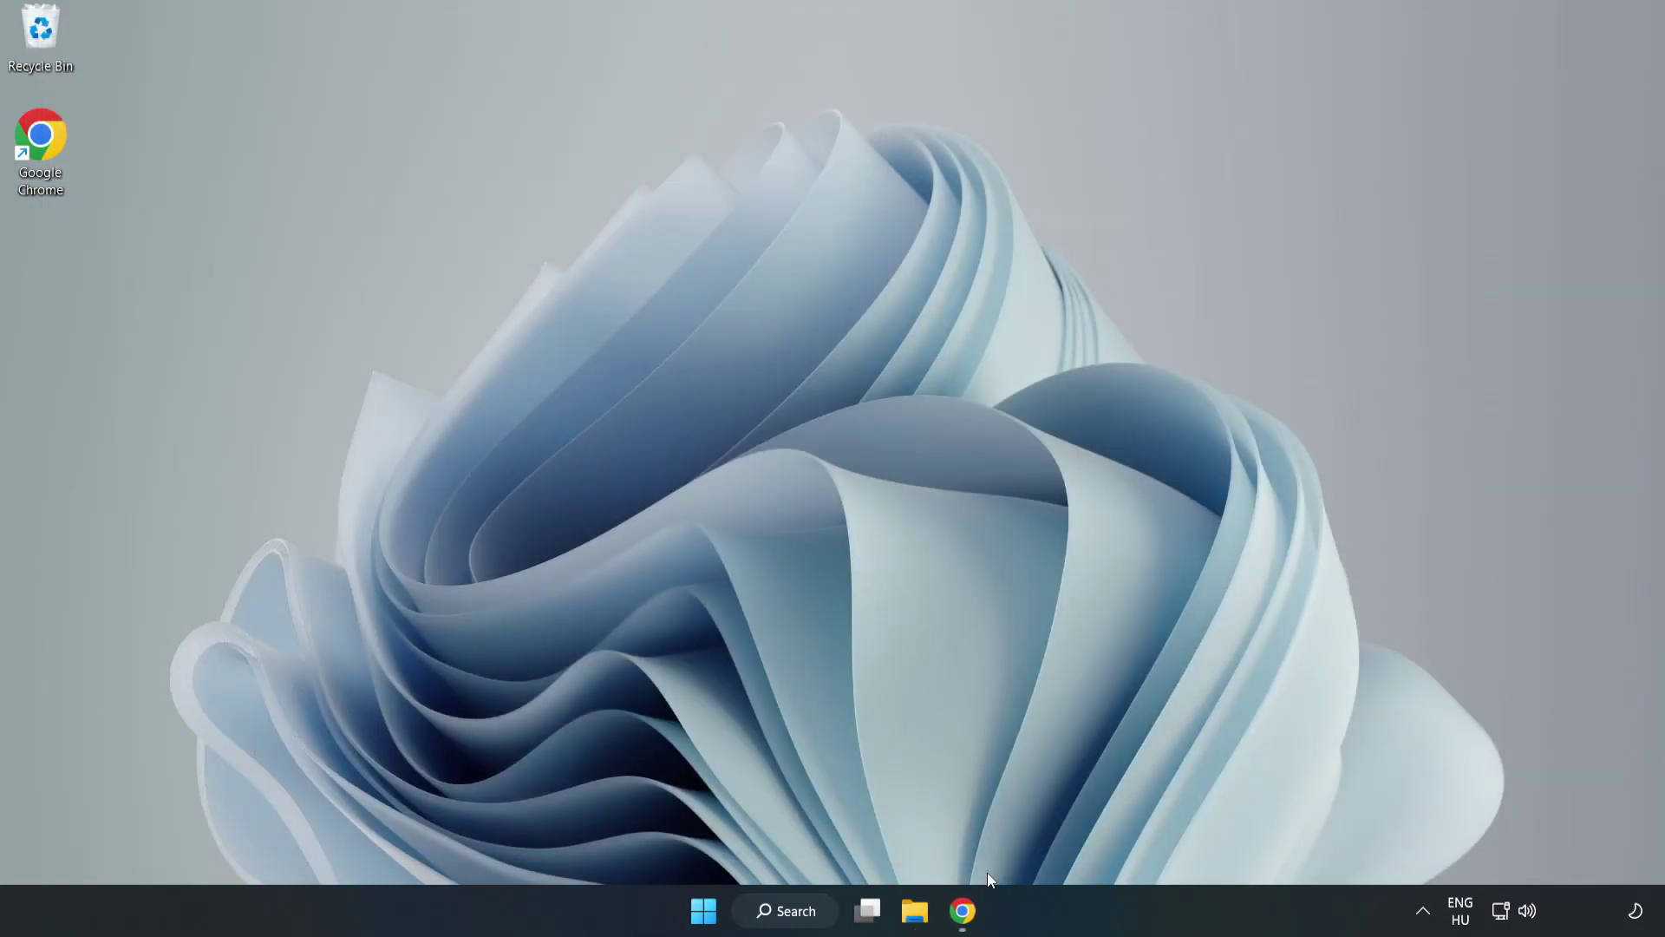
click(965, 921)
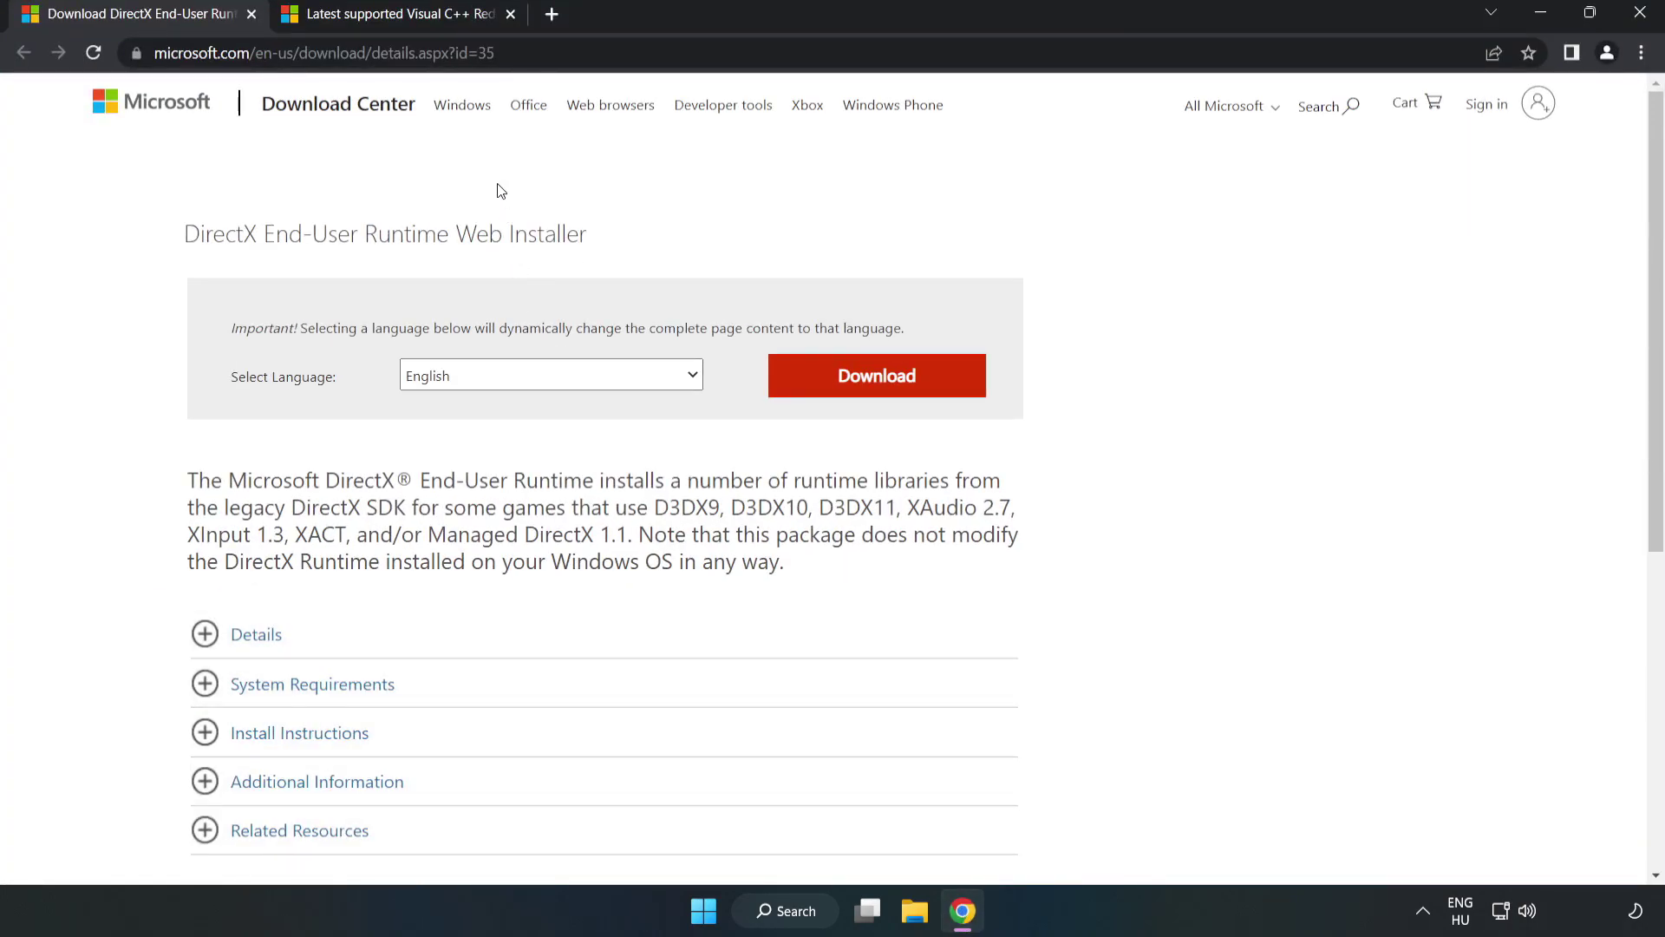
drag(416, 53, 548, 49)
click(673, 197)
click(888, 395)
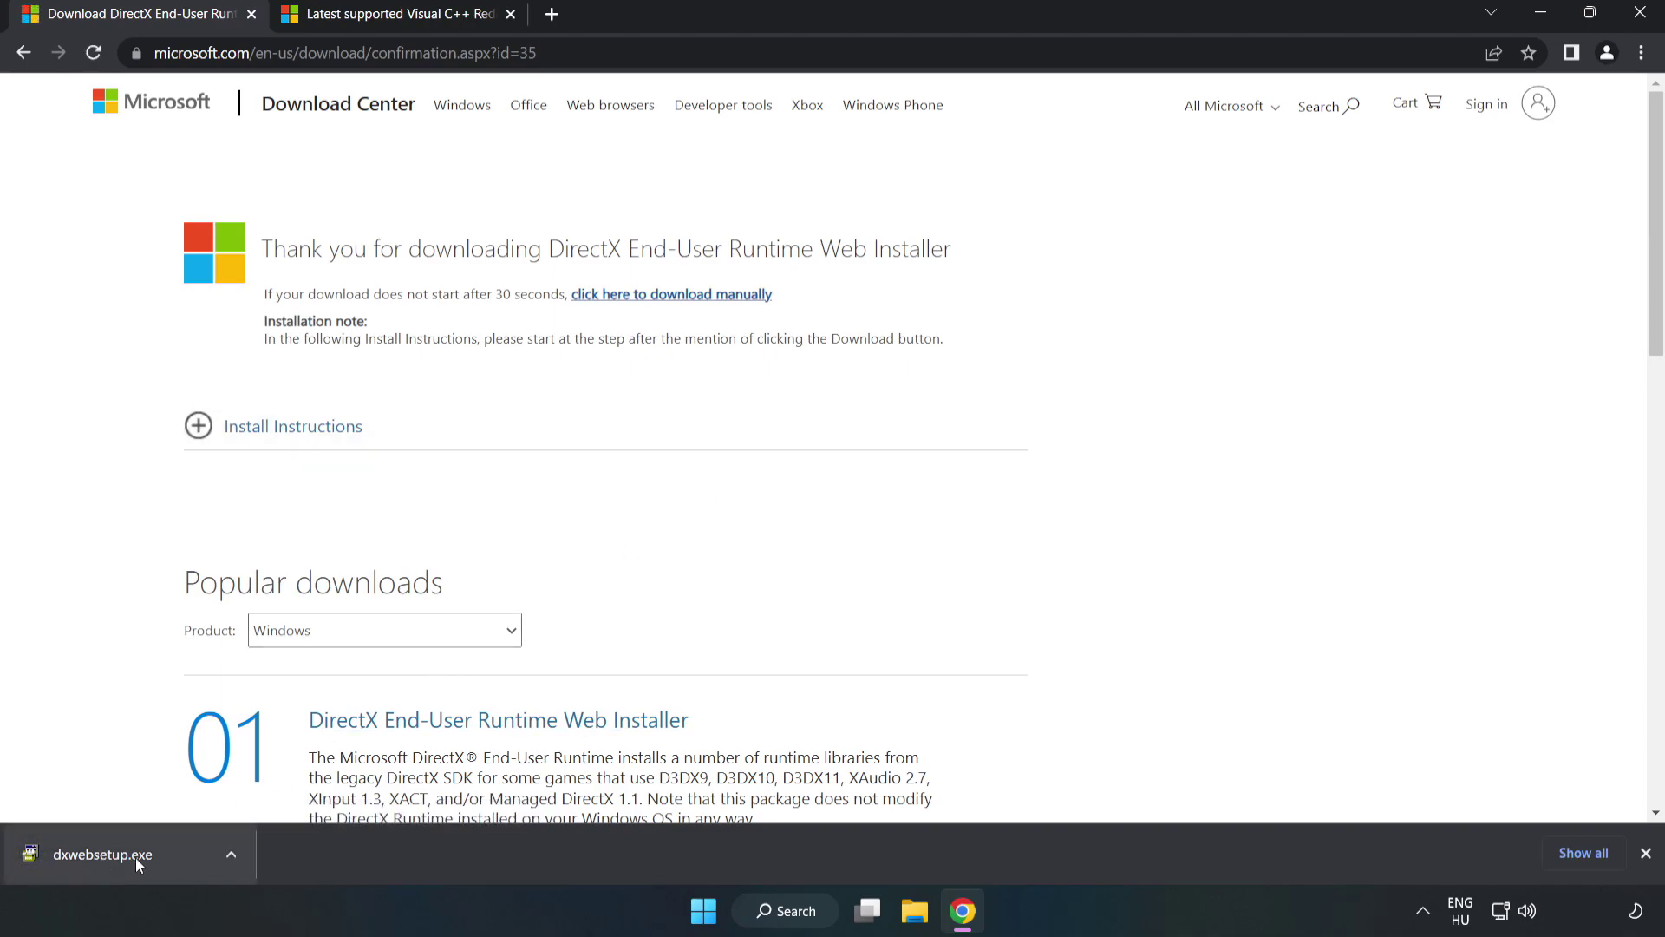
Run dxwebsetup.exe, accept the licence, skip the Bing Bar, and finish setup
click(168, 859)
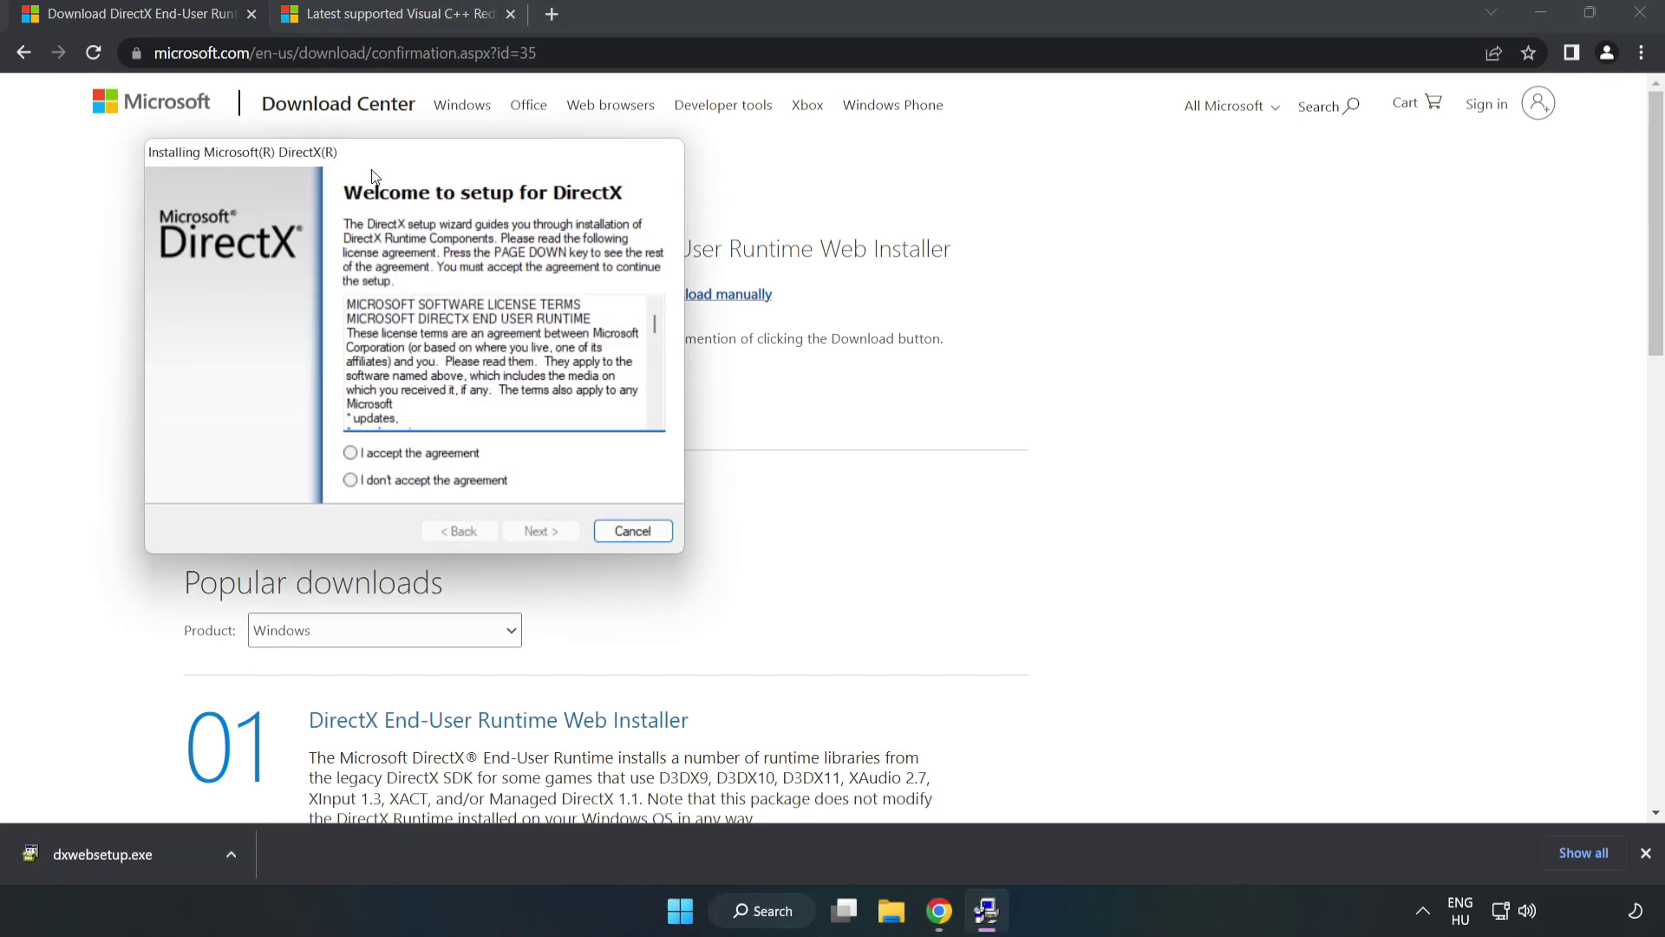
drag(378, 160, 795, 240)
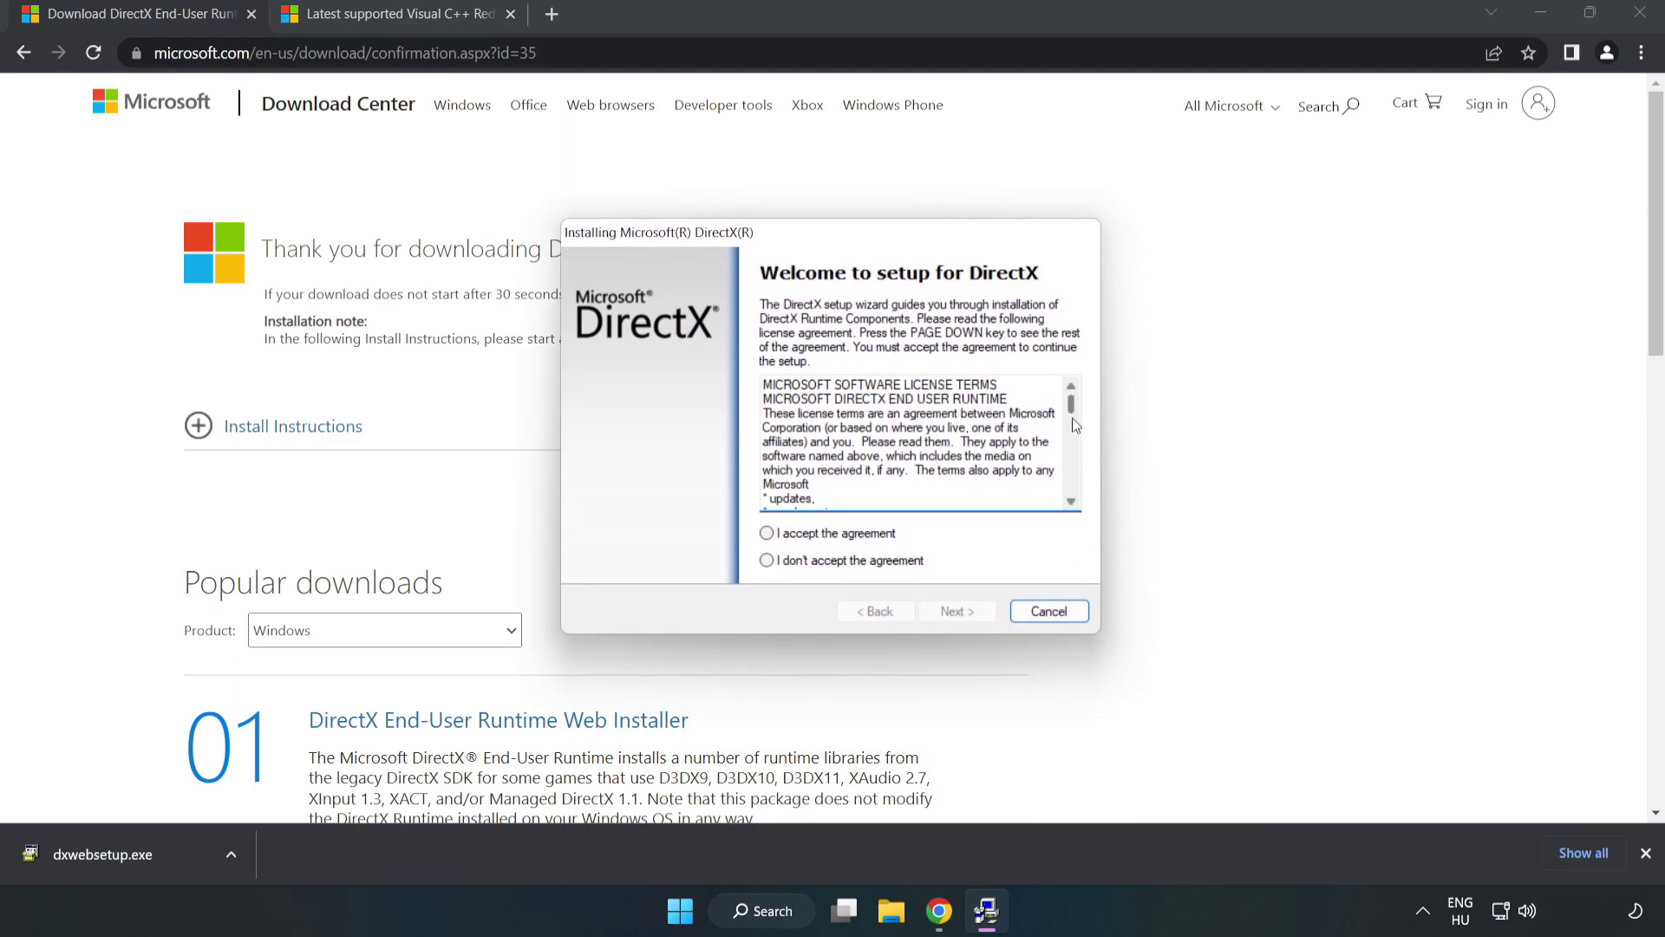
drag(1072, 415, 1072, 490)
click(763, 533)
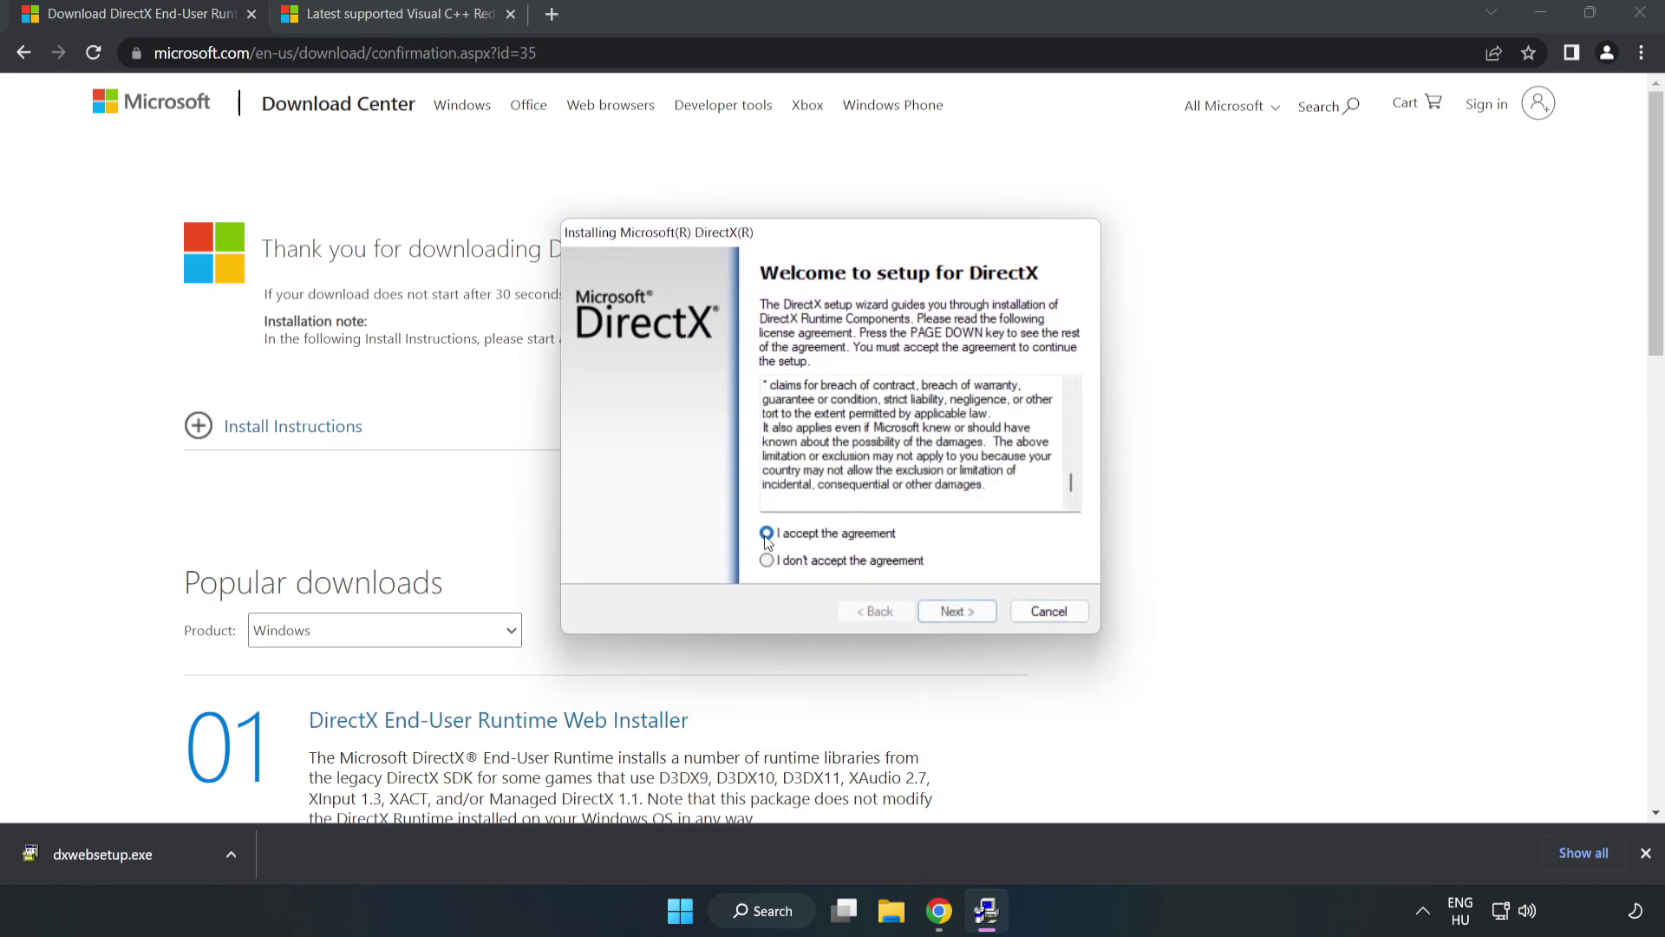
click(964, 612)
click(752, 457)
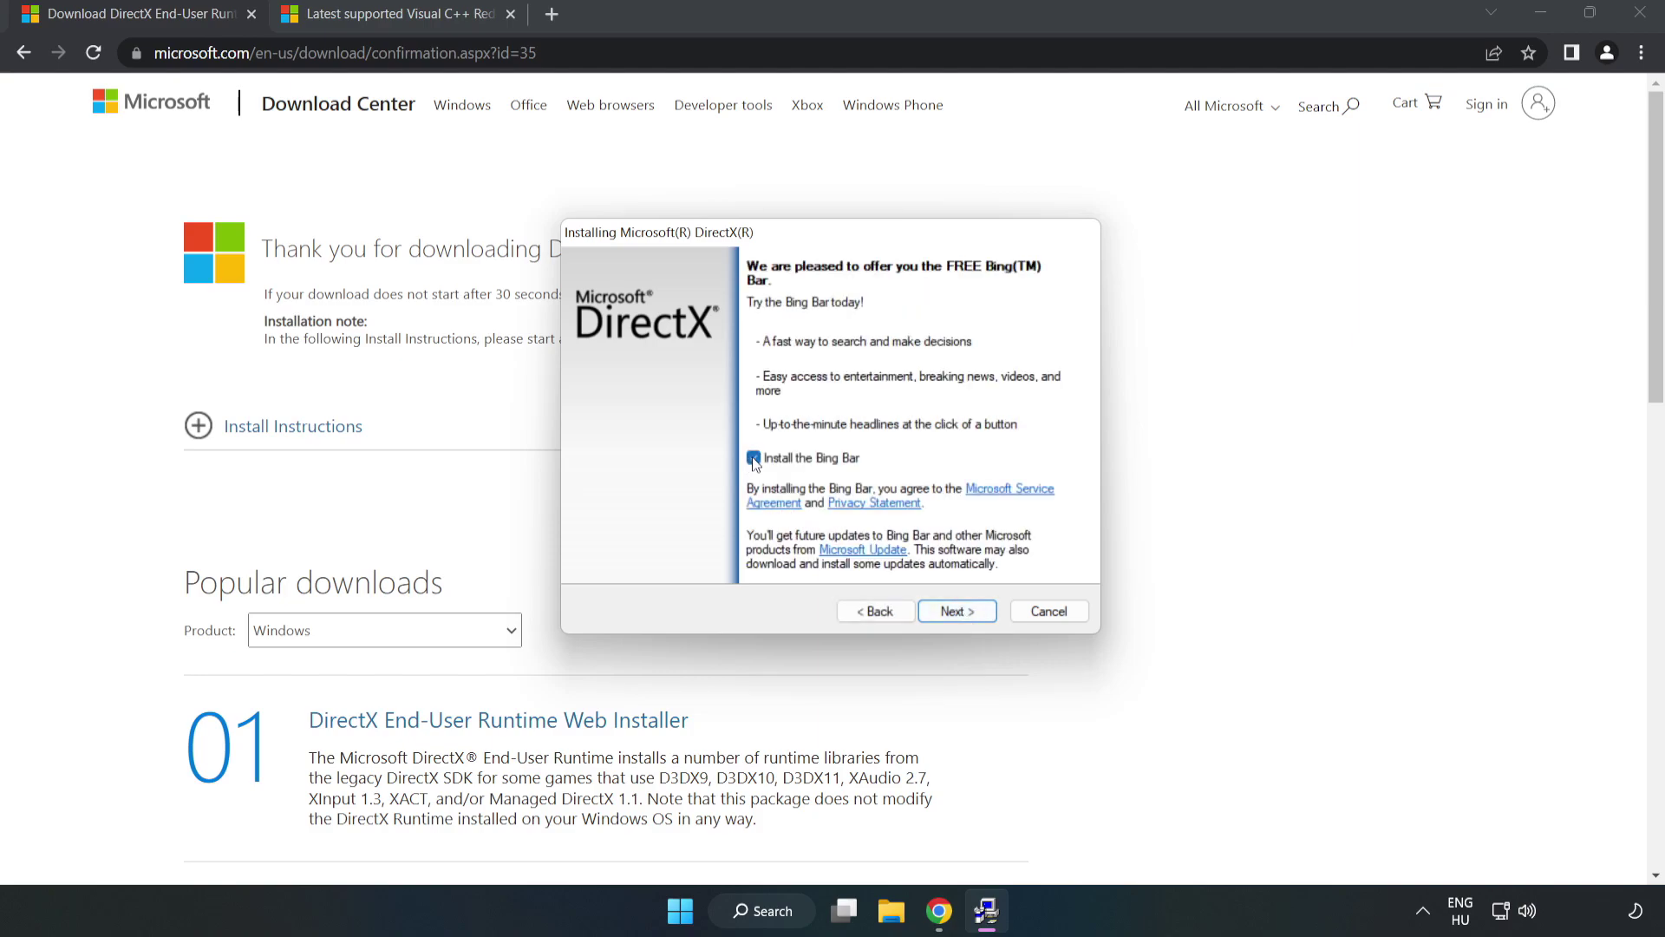
click(958, 612)
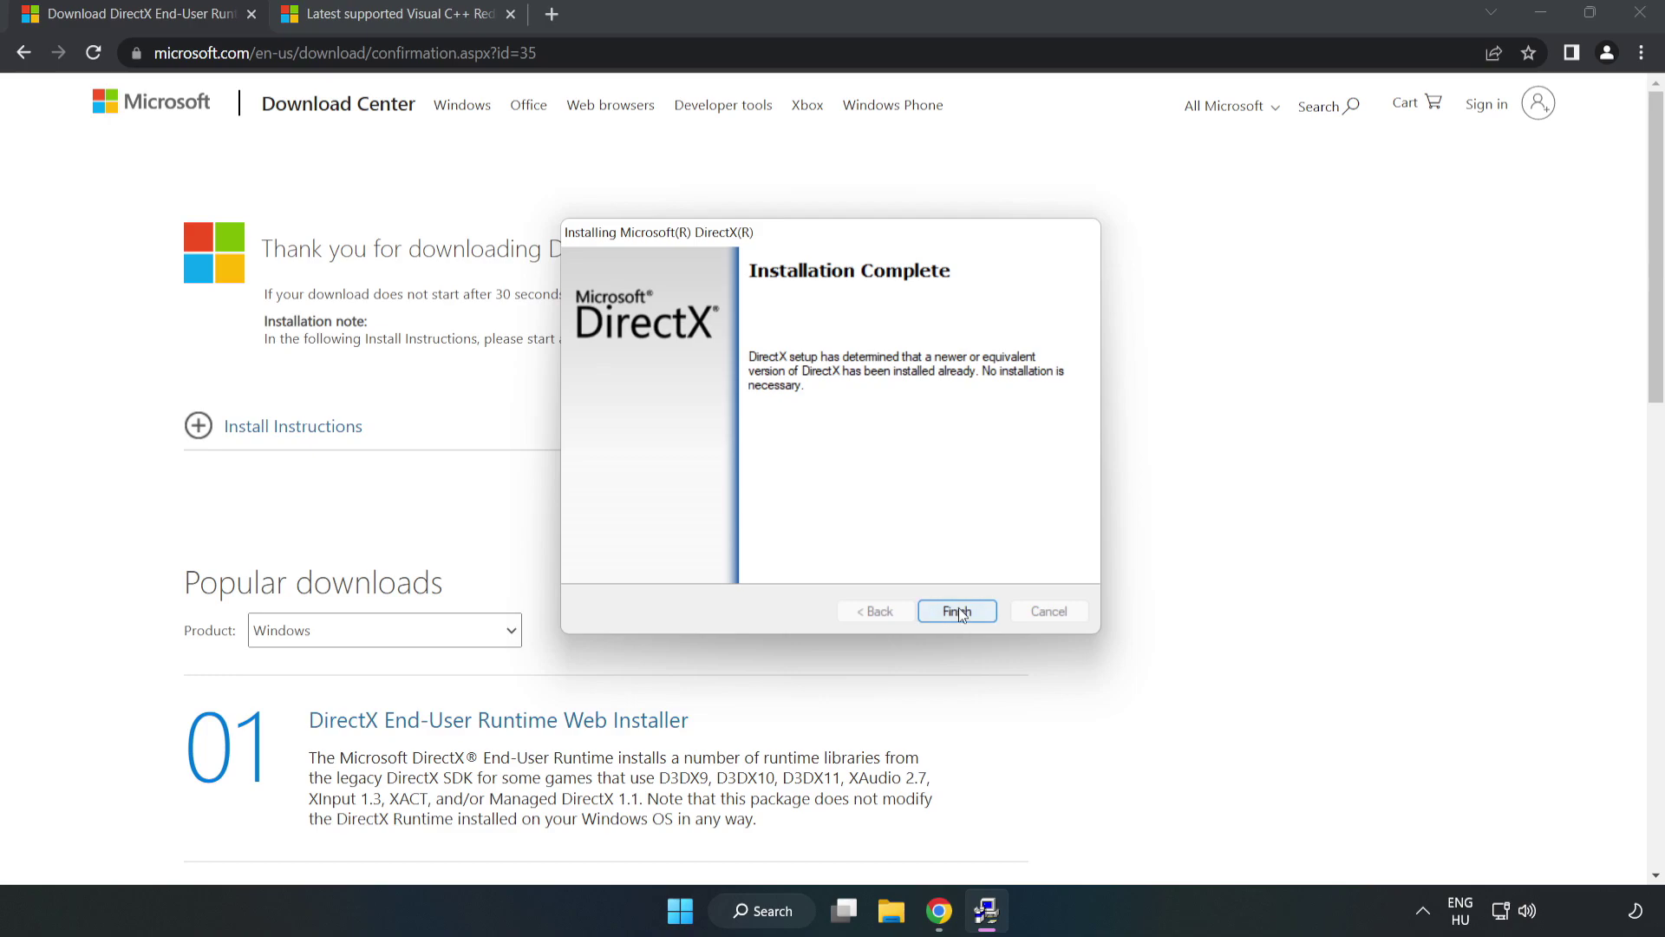
click(957, 611)
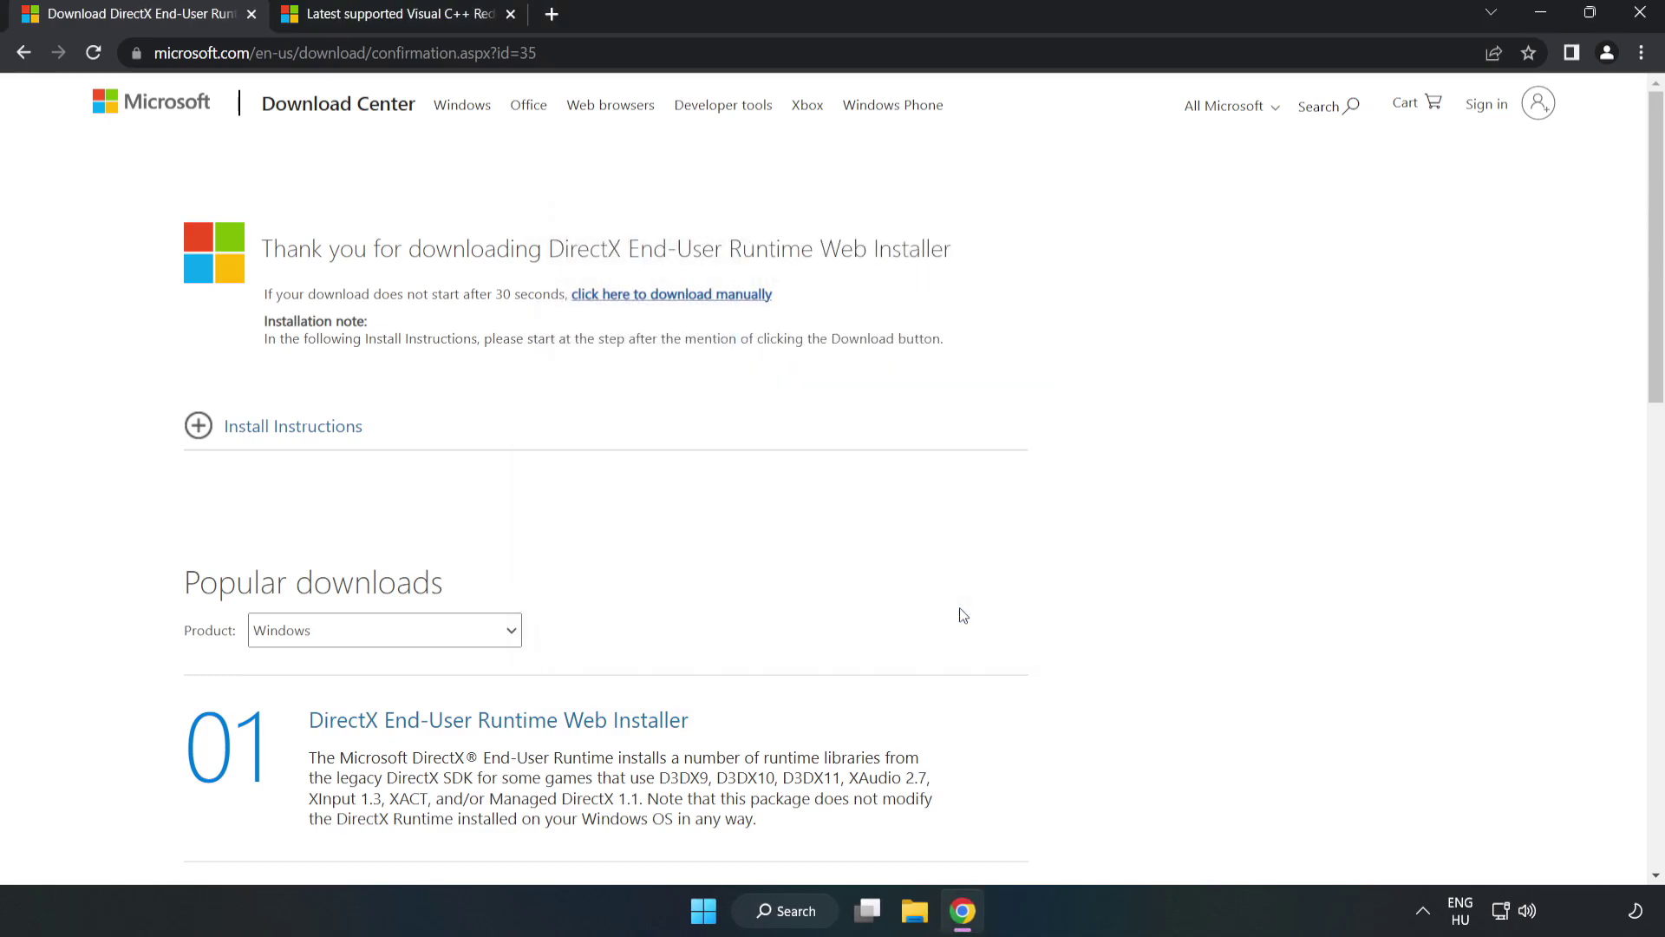
Close the DirectX tab and scroll to the Visual C++ Redistributable download table
click(251, 14)
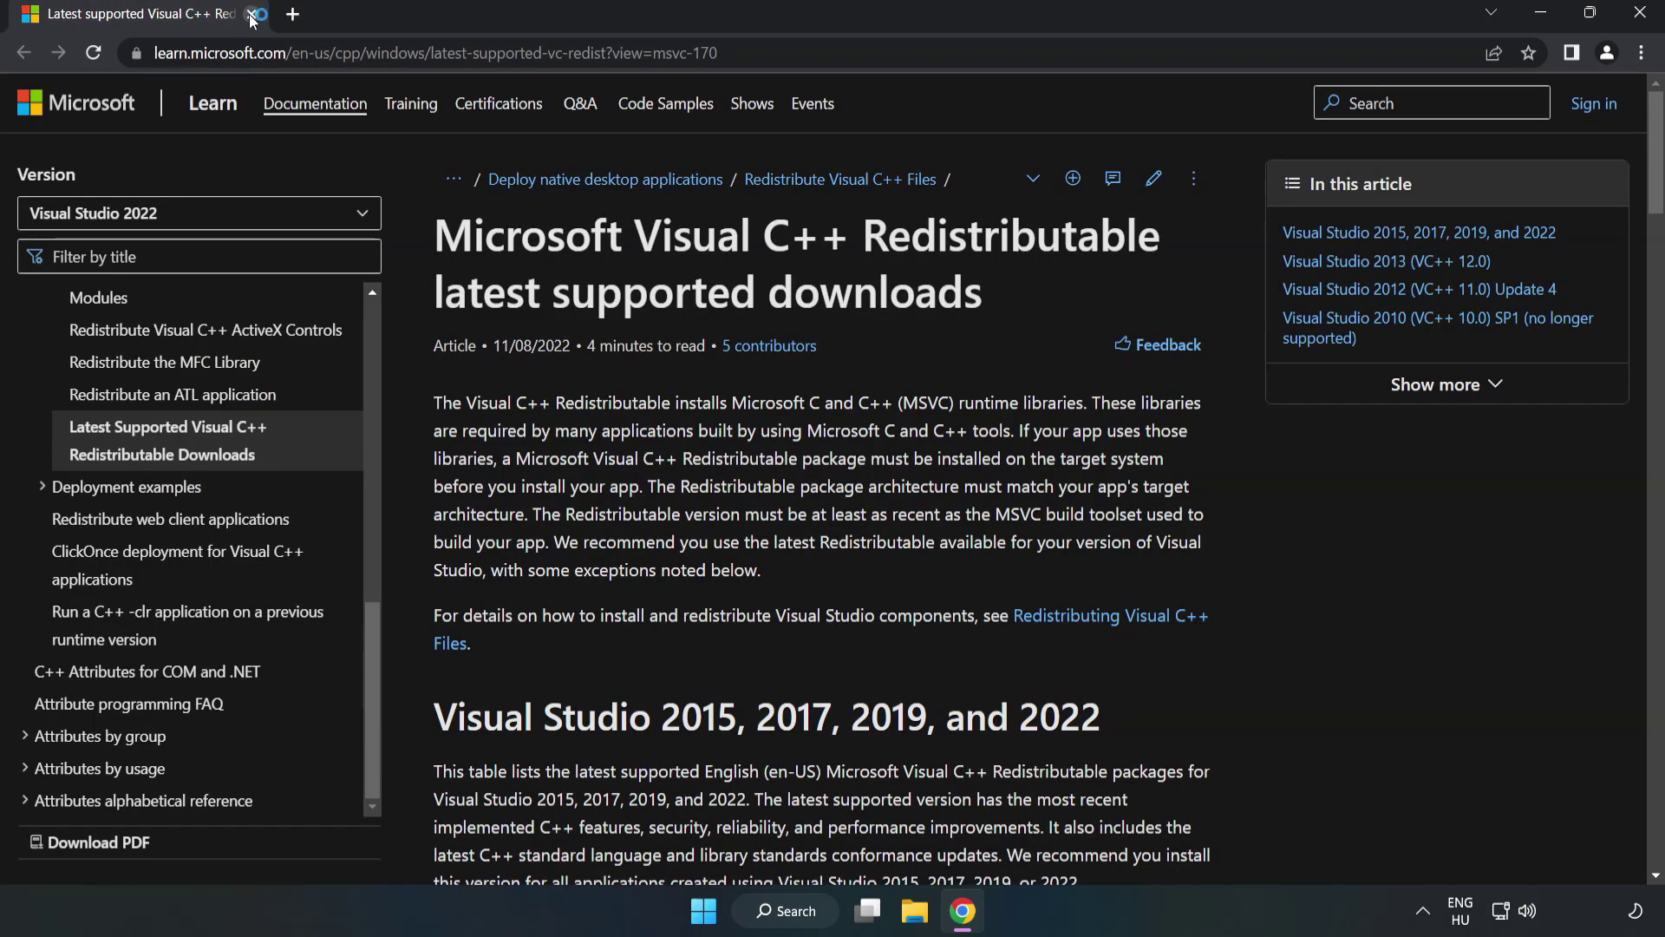
click(379, 48)
key(End)
click(858, 282)
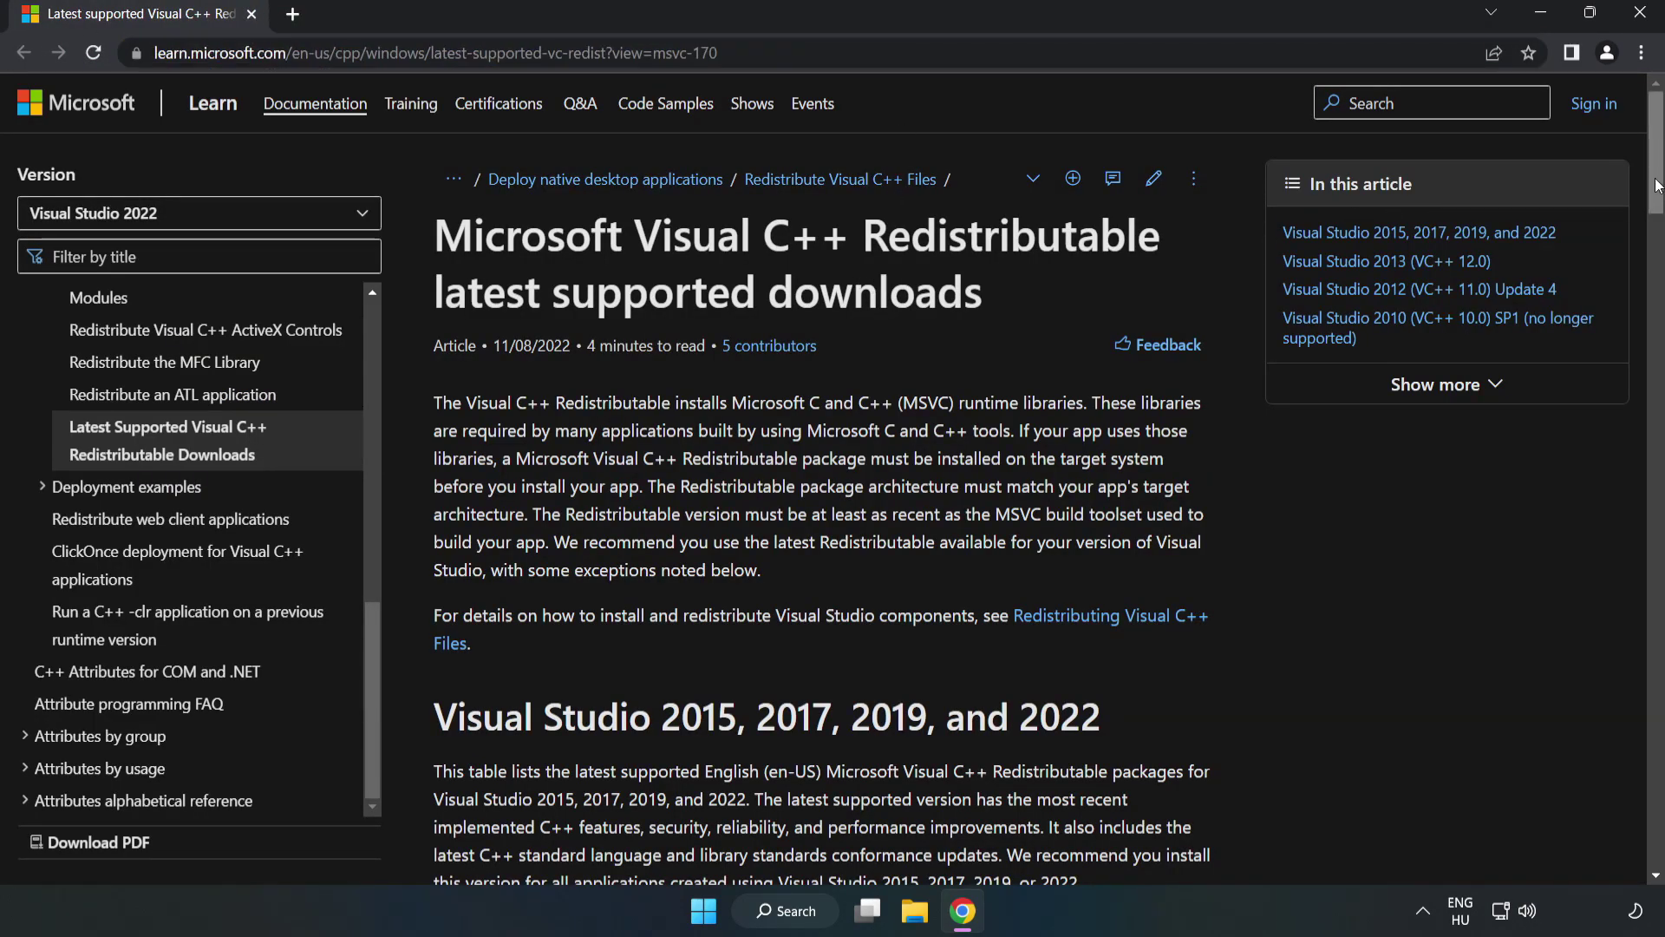
drag(1657, 189, 1657, 224)
scroll(1657, 224, down, 3)
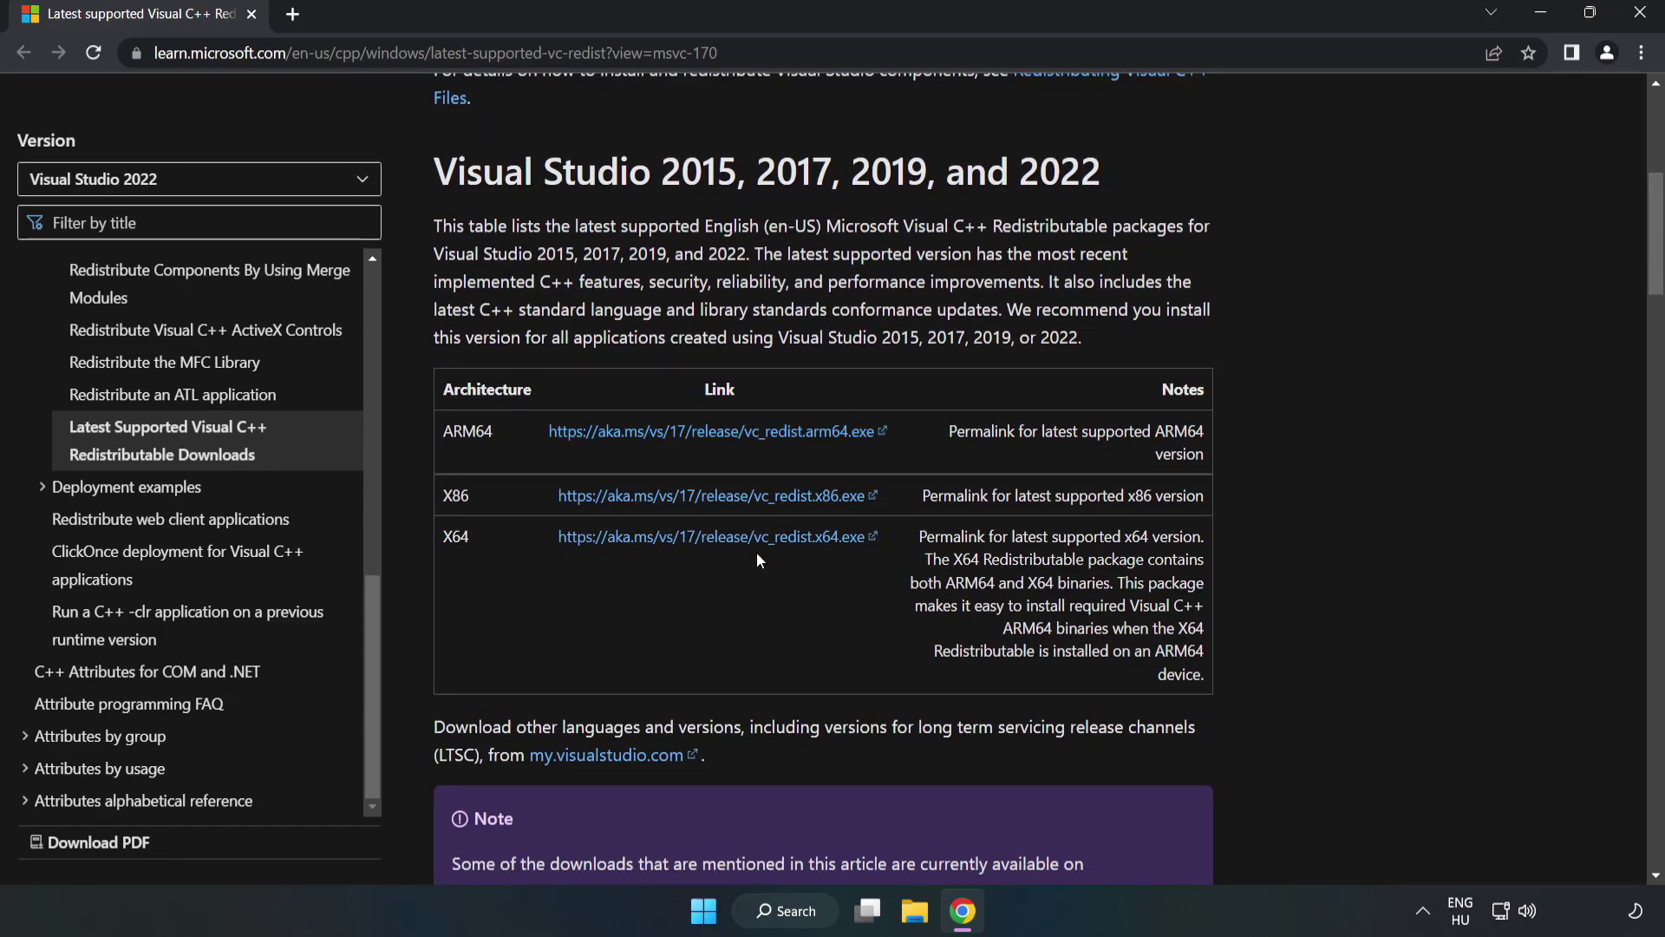
Download the ARM64, x86 and x64 Visual C++ Redistributable installers, allowing multiple downloads
click(716, 433)
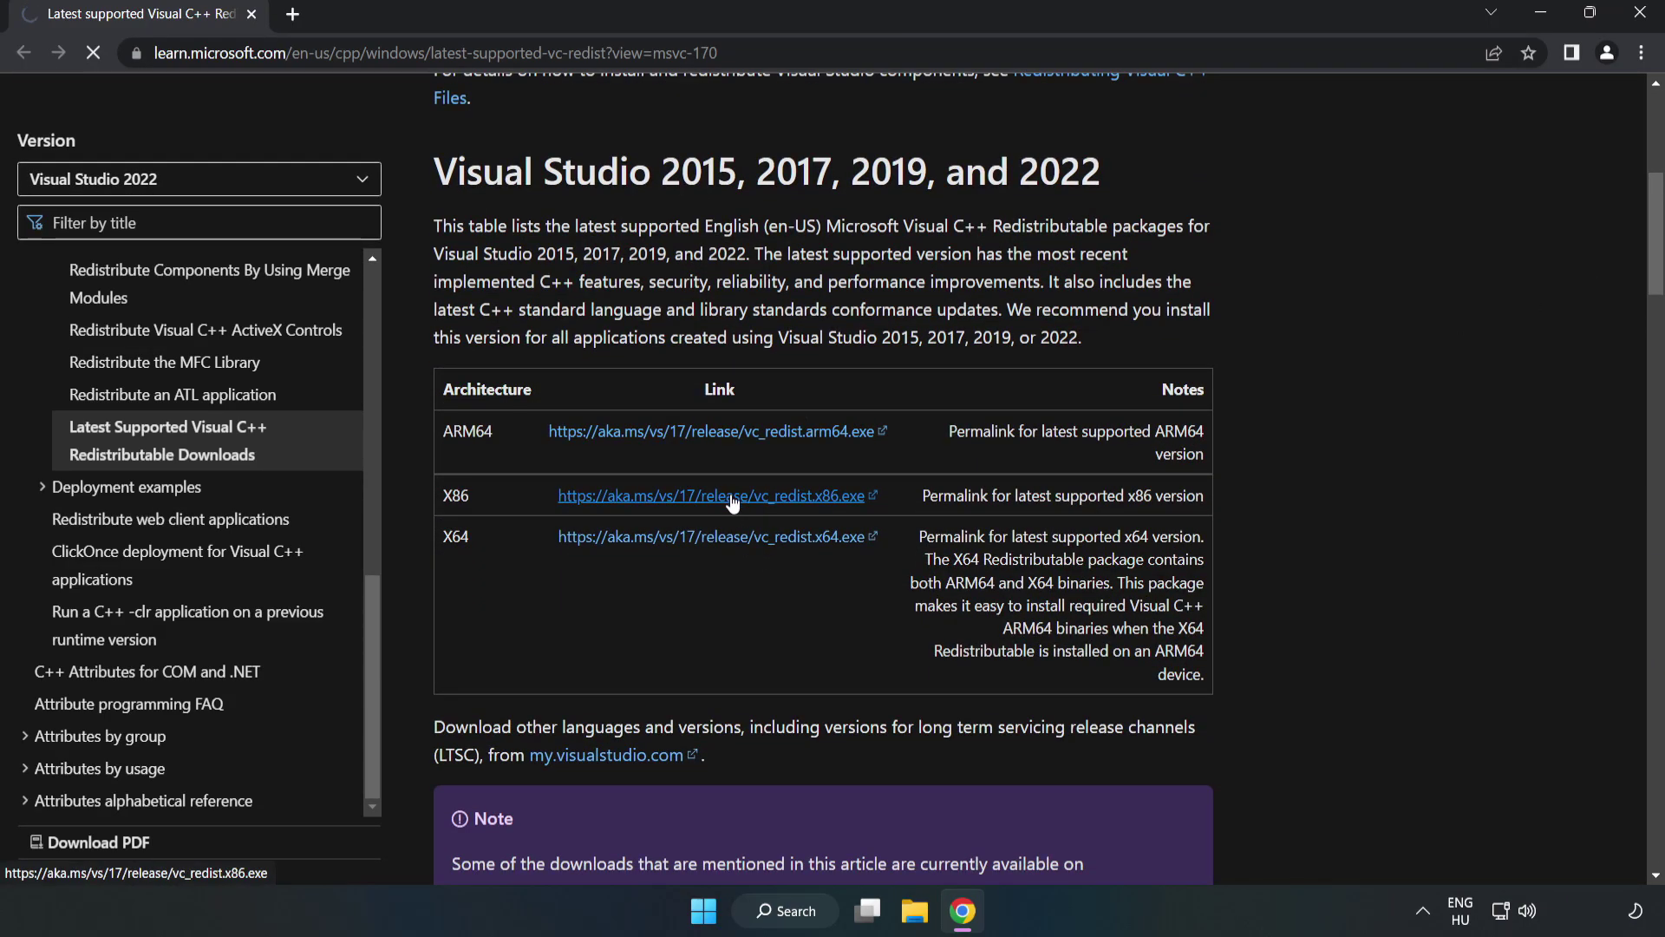
click(731, 496)
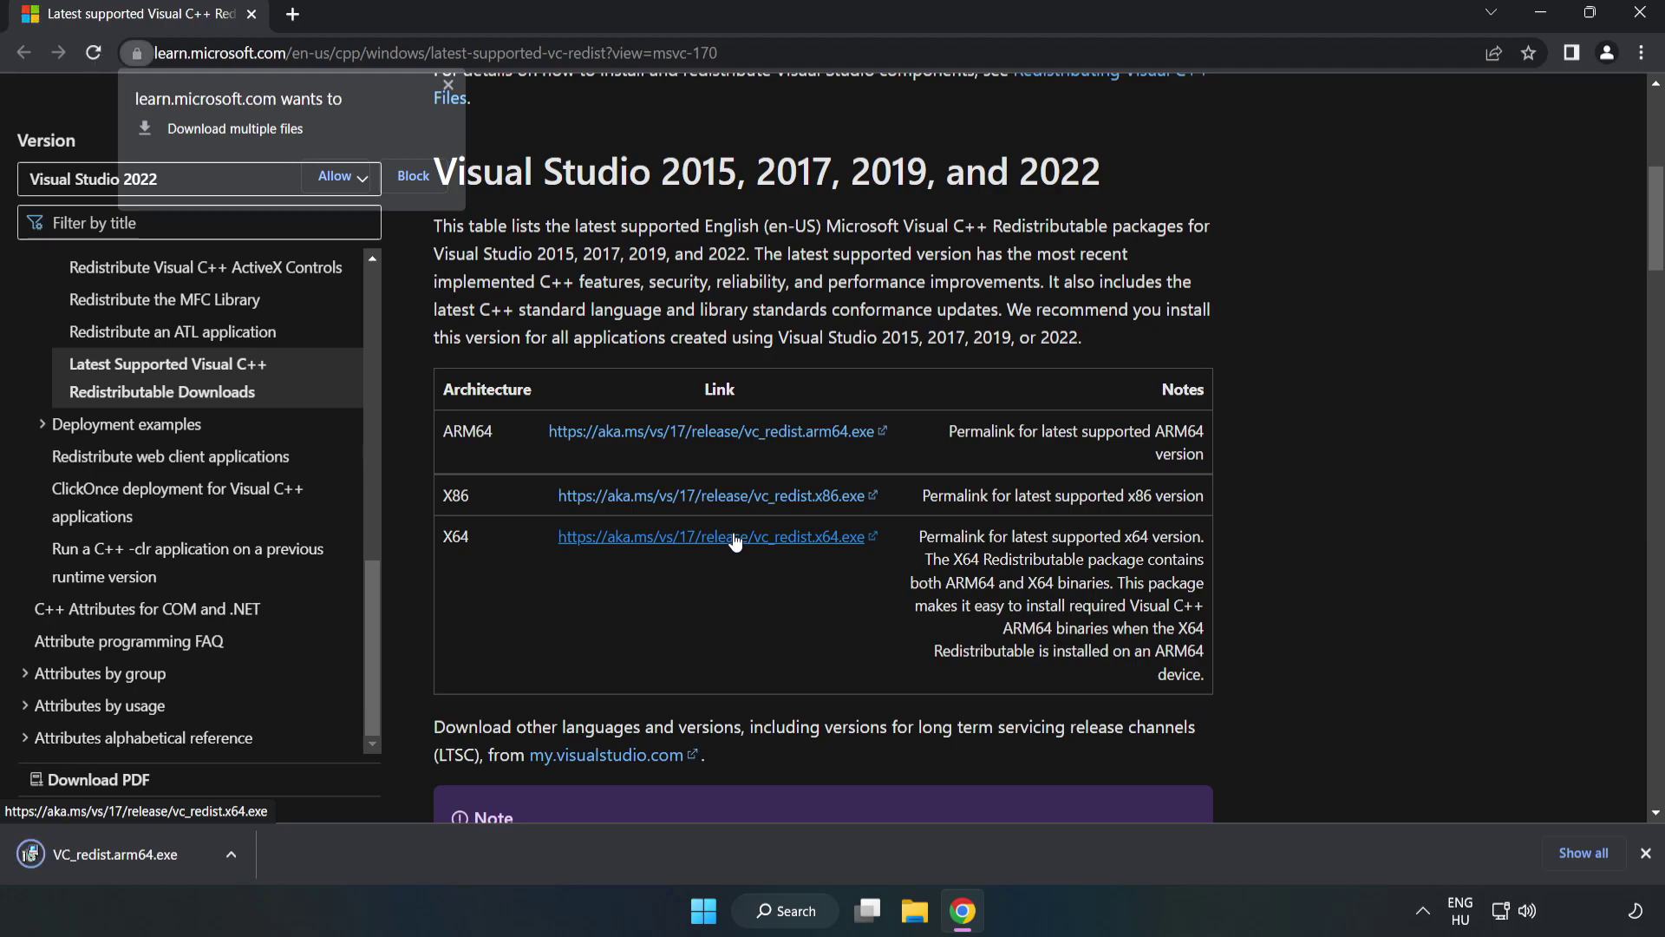
click(735, 538)
click(338, 176)
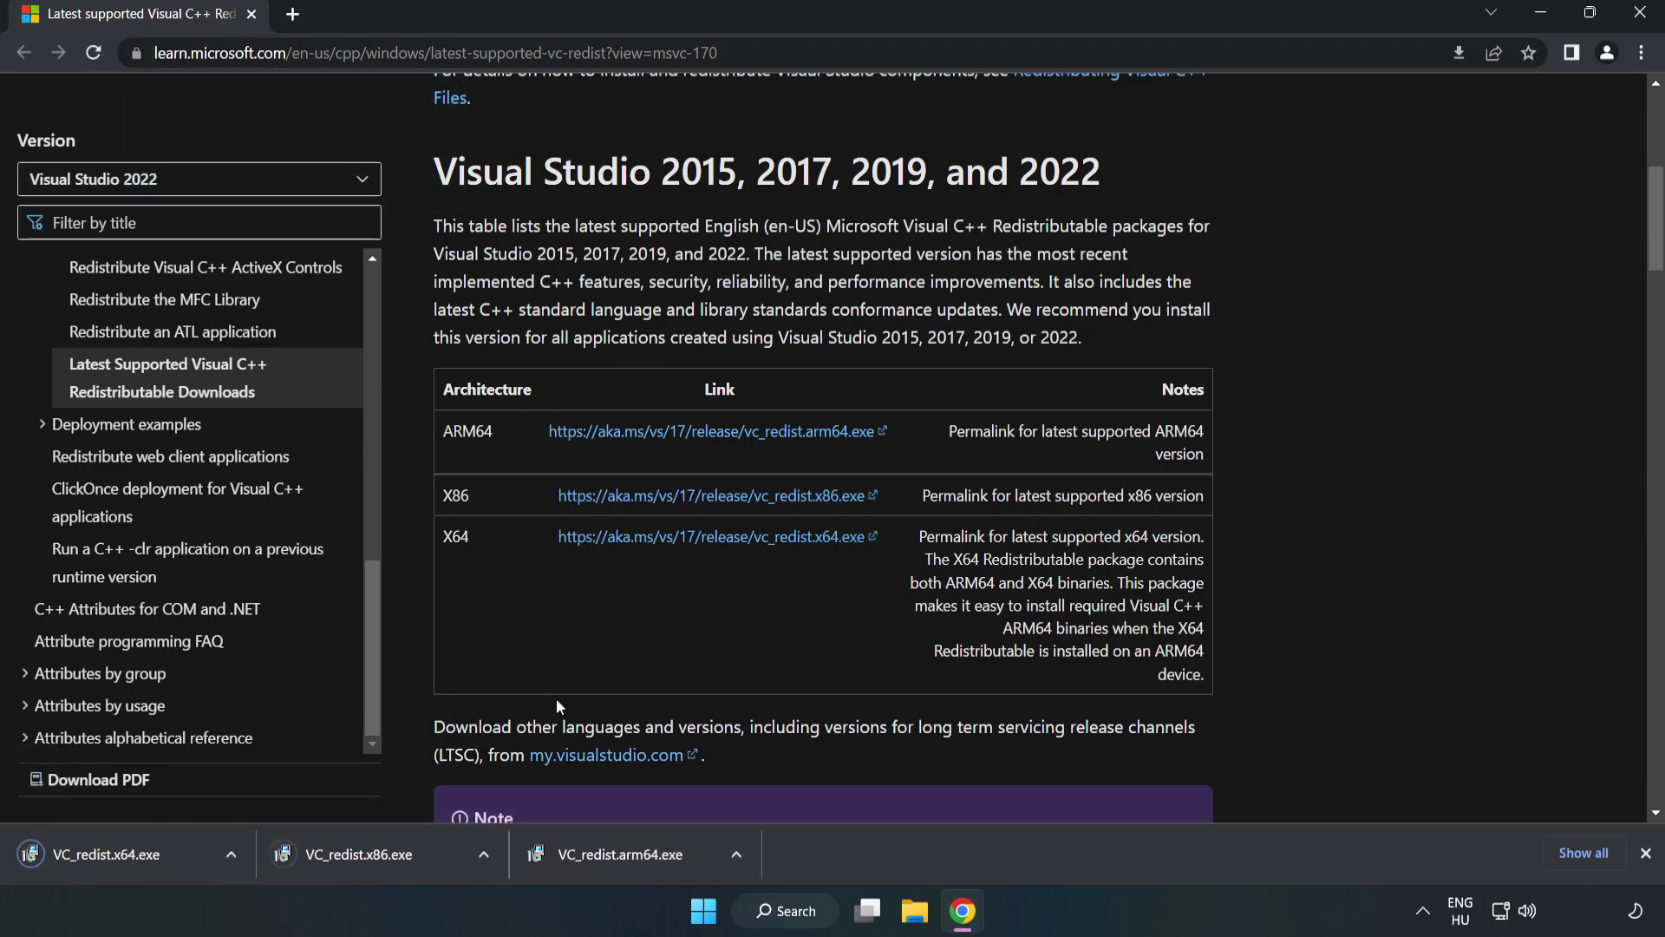
Try installing the ARM64 VC++ redistributable, accept the licence, and dismiss the unsupported-setup failure
click(637, 860)
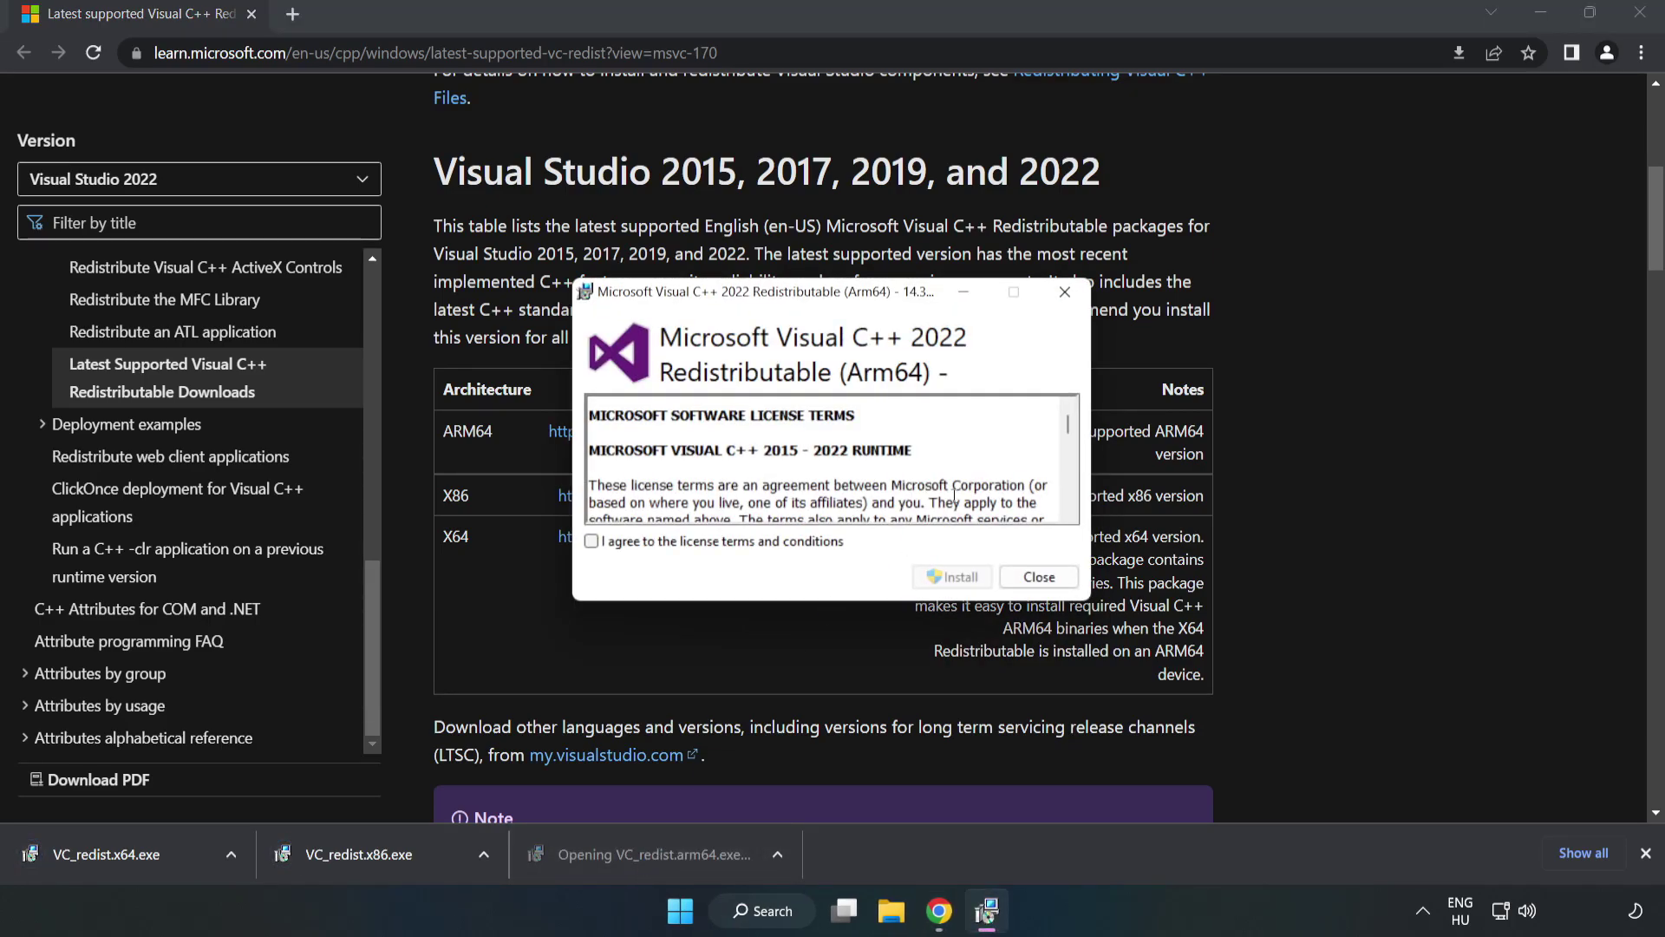
drag(1063, 429, 1066, 503)
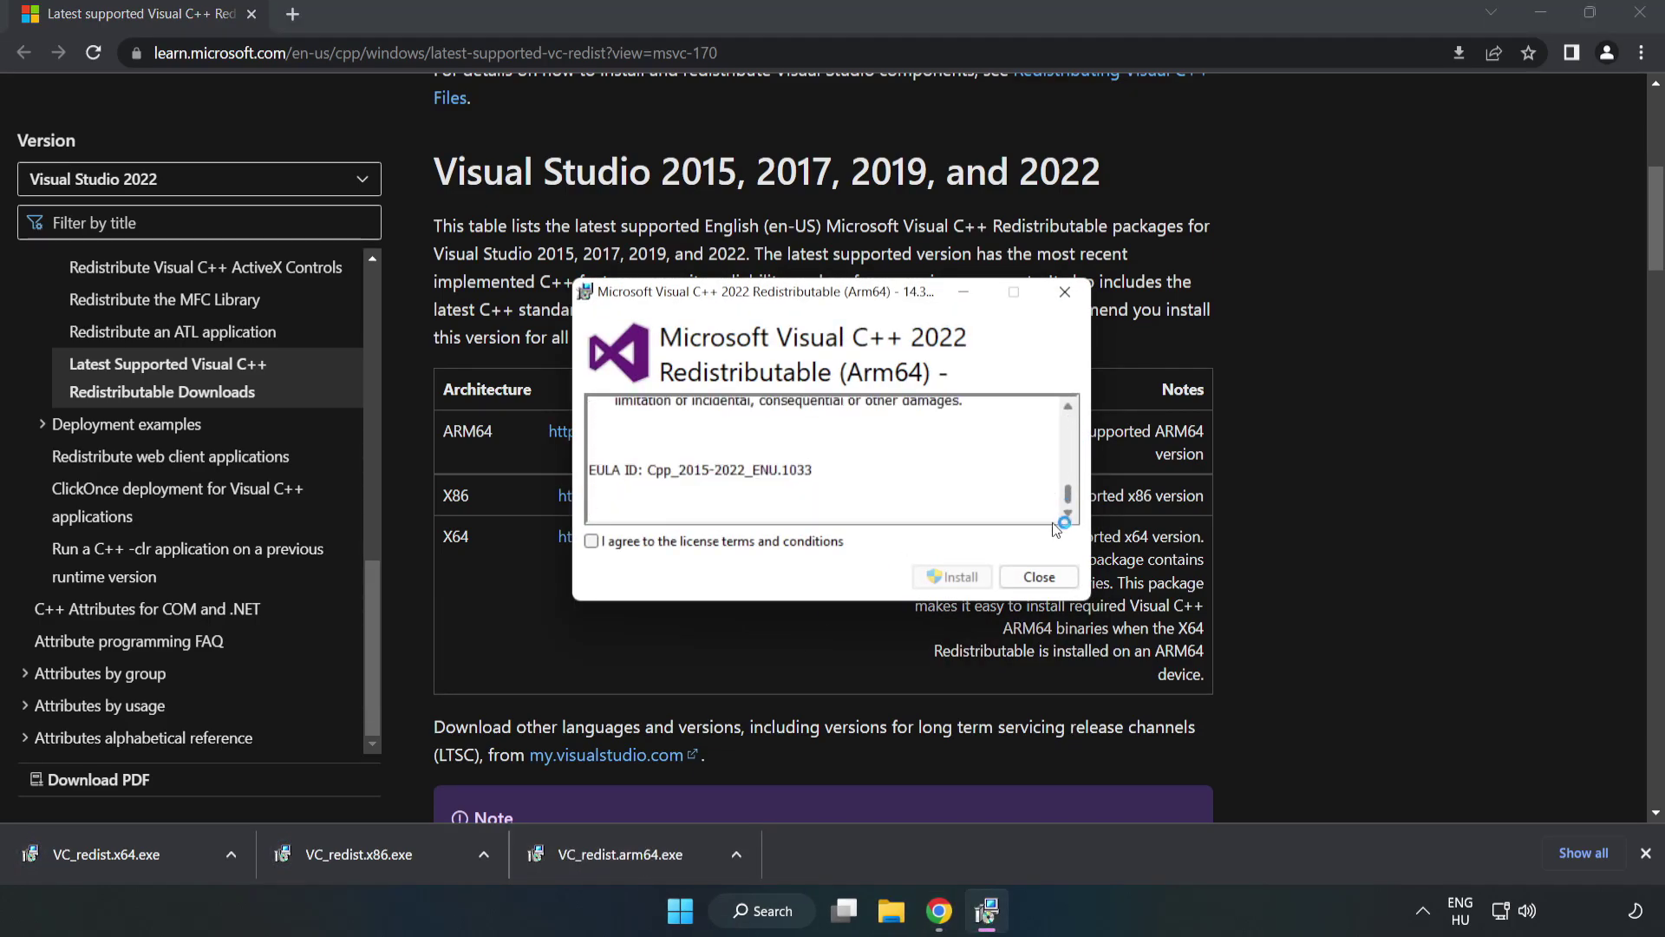
click(728, 543)
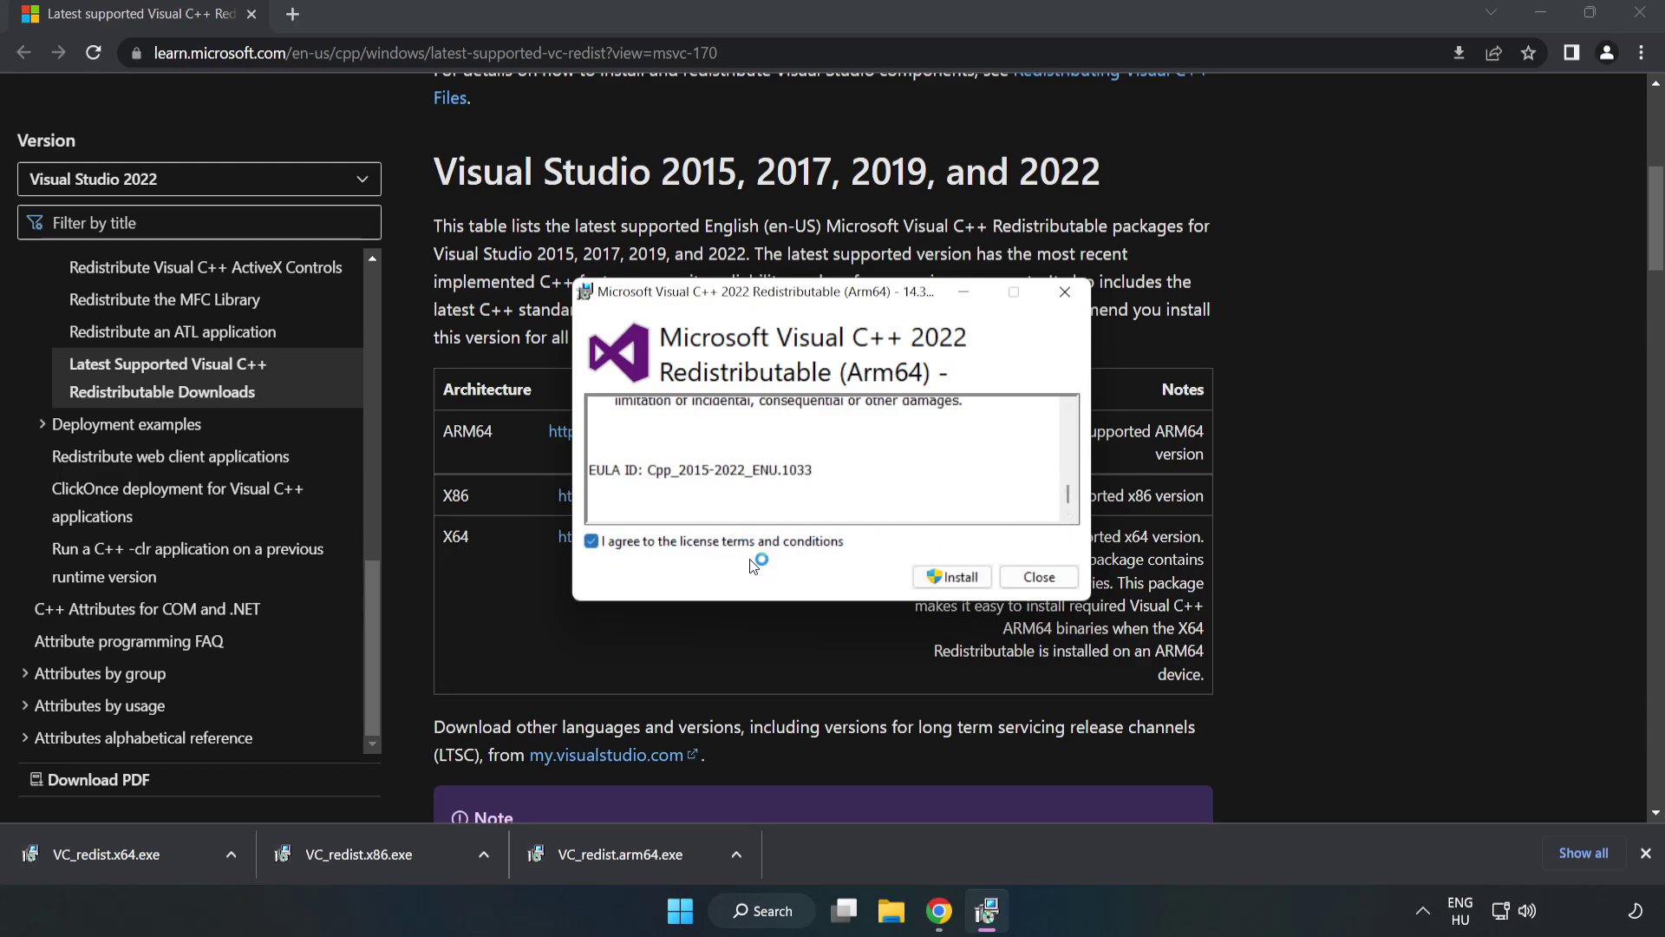
click(954, 579)
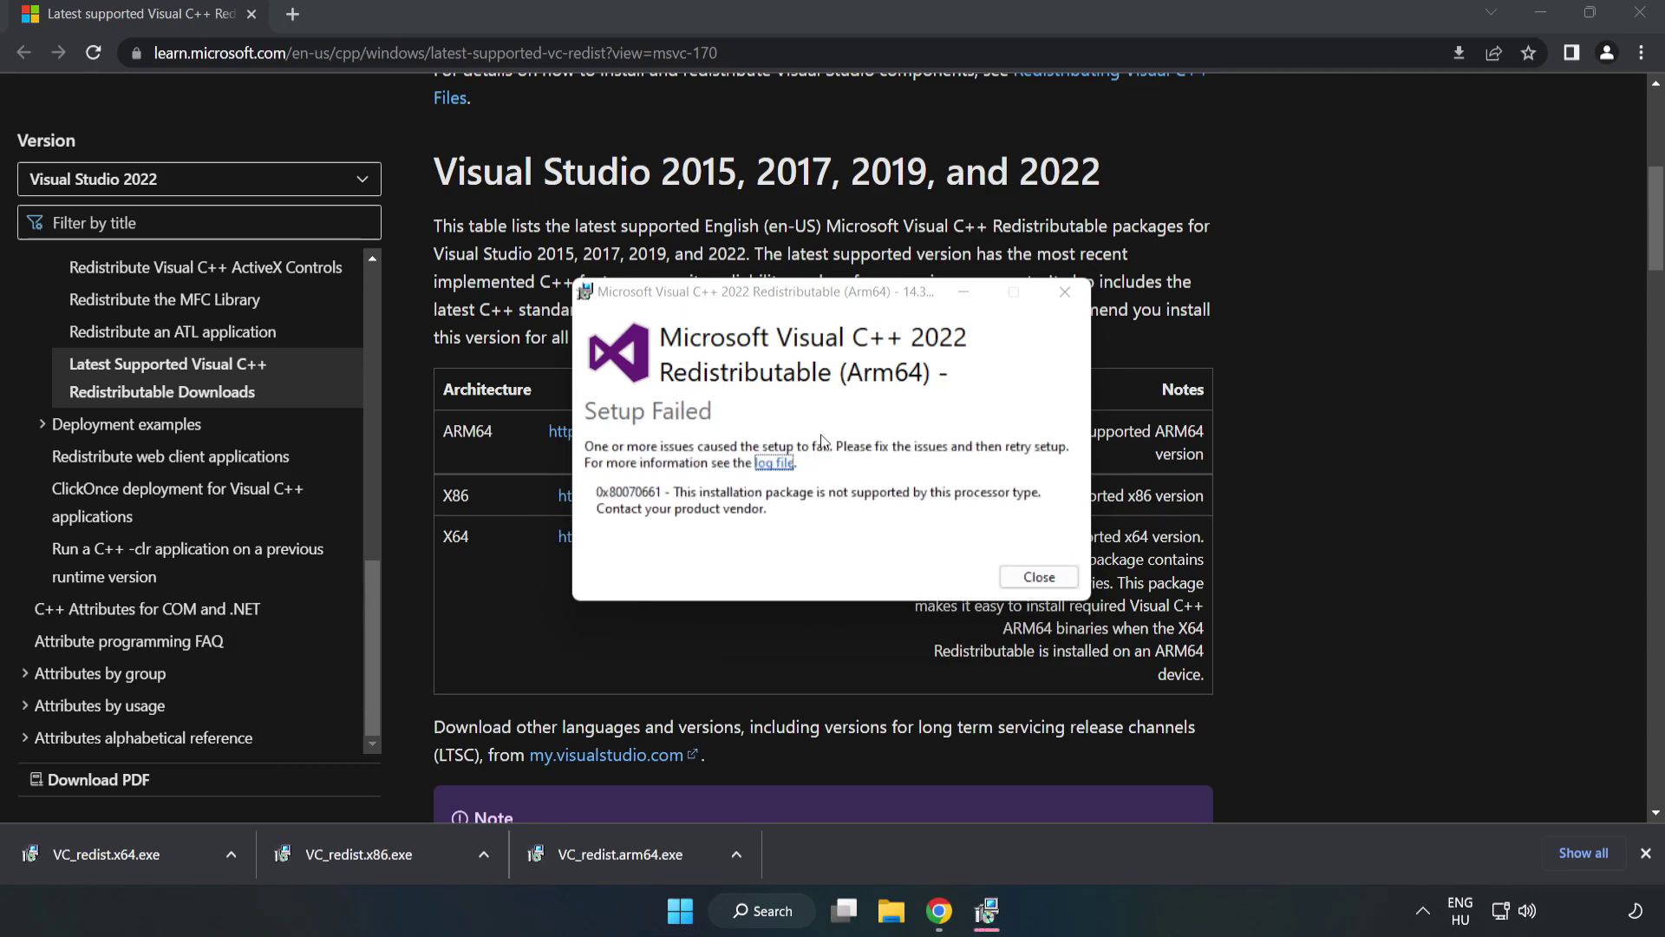
click(1027, 579)
Install the x86 and x64 Visual C++ 2015-2022 redistributables, closing each setup without restarting
click(373, 854)
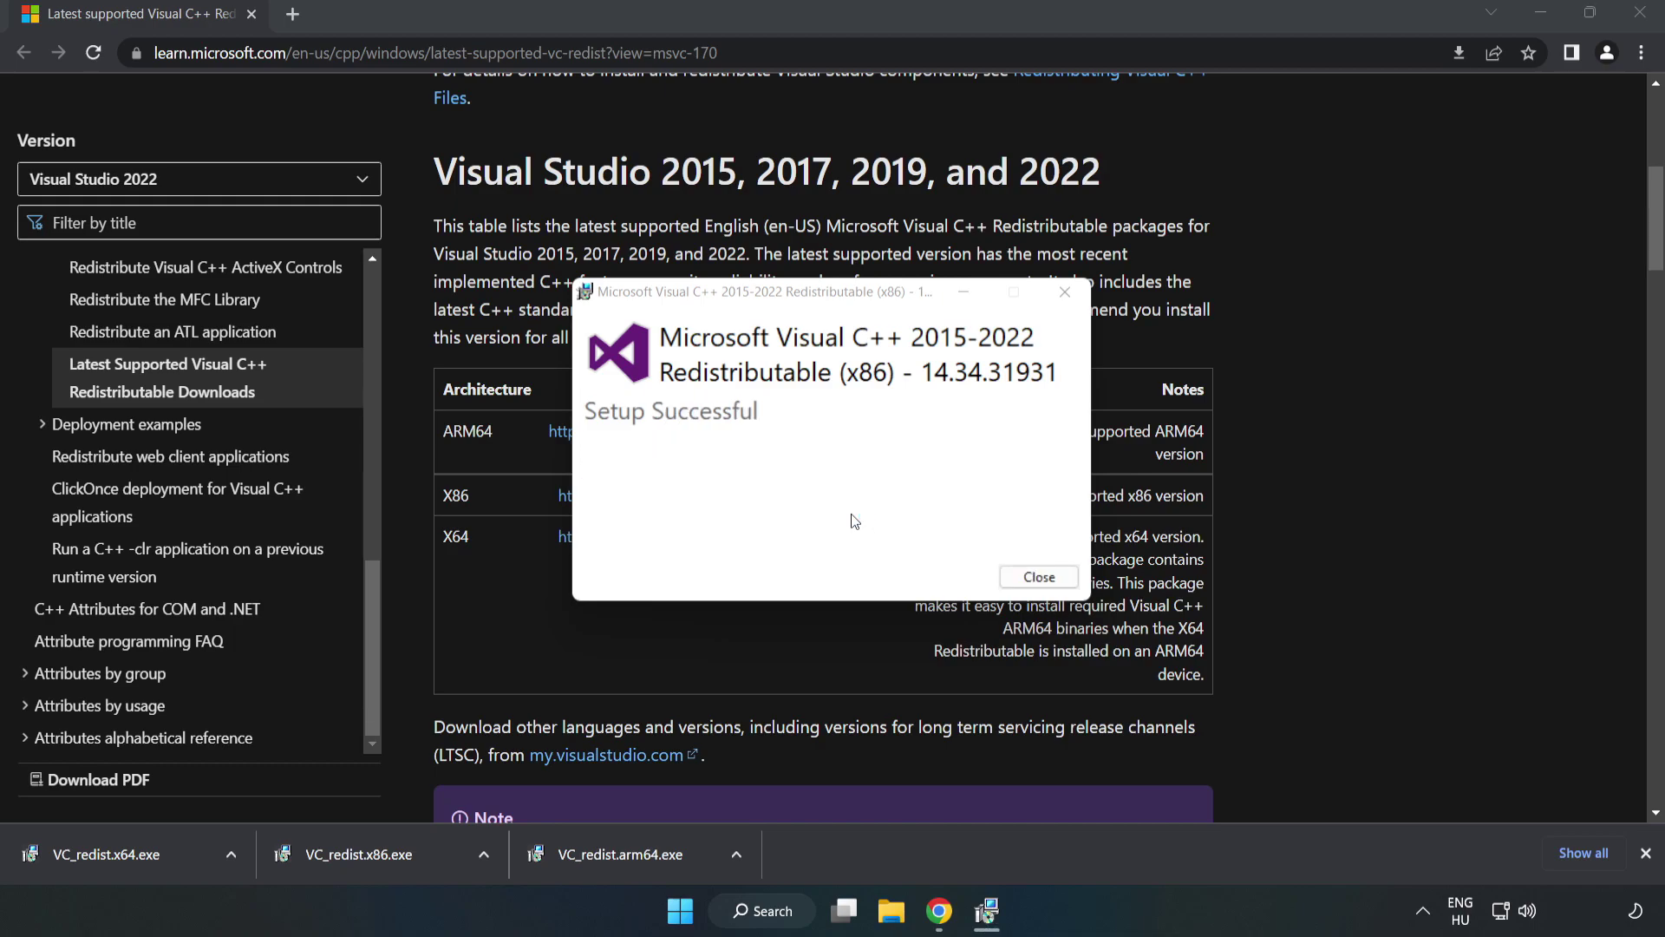
click(1039, 577)
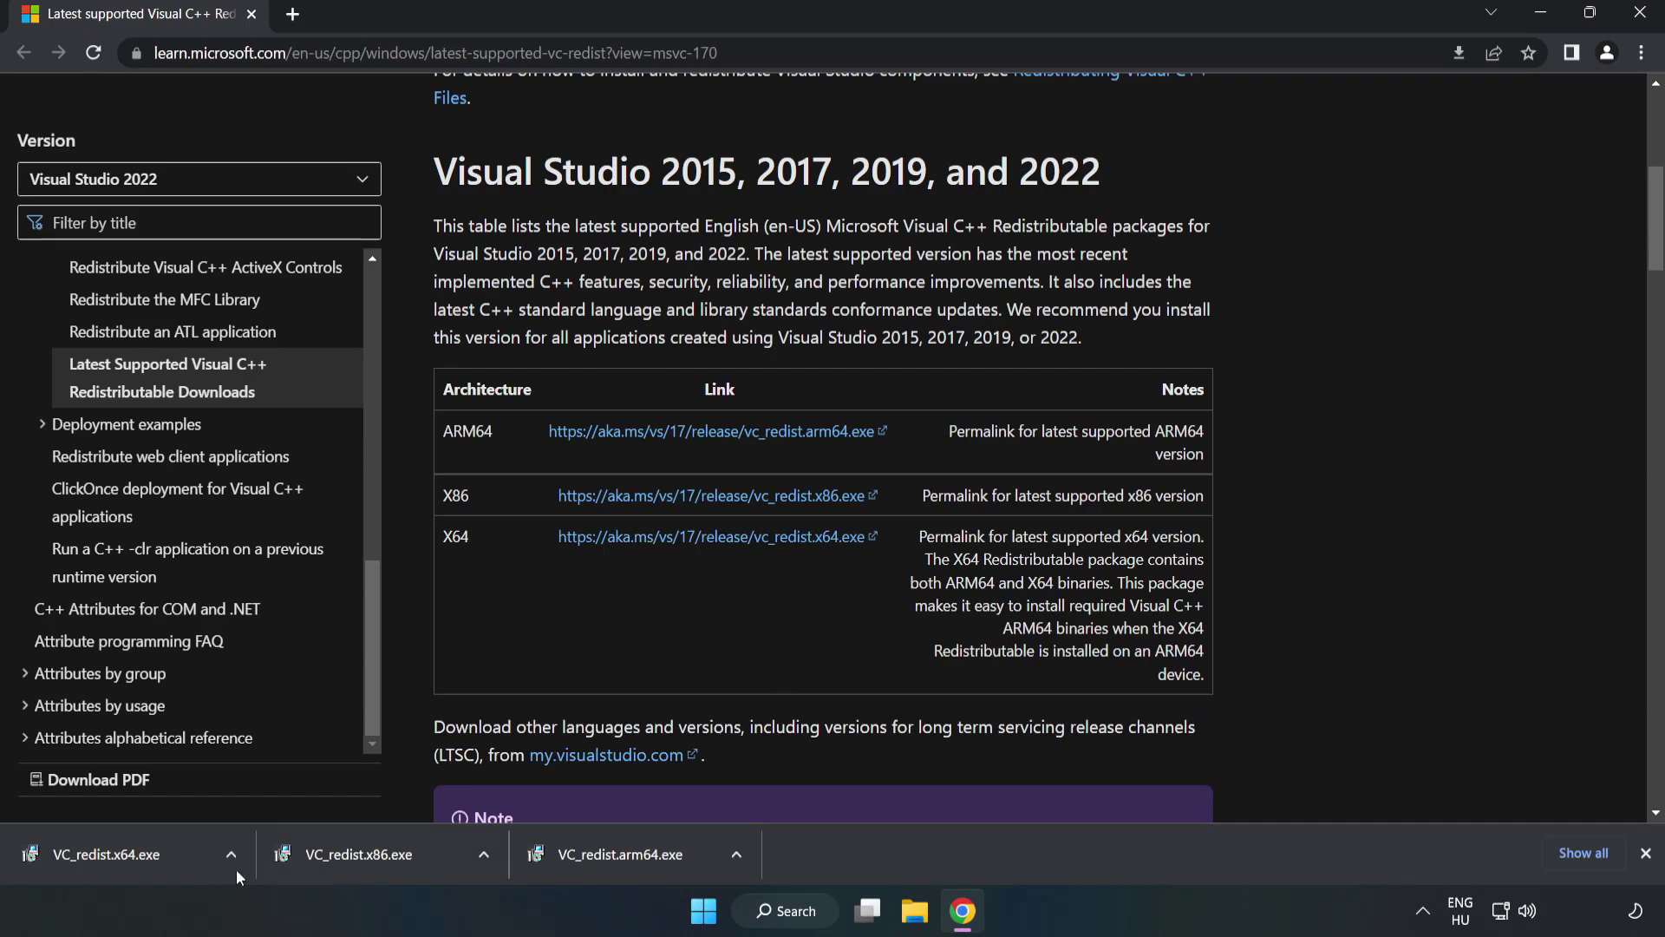
click(90, 850)
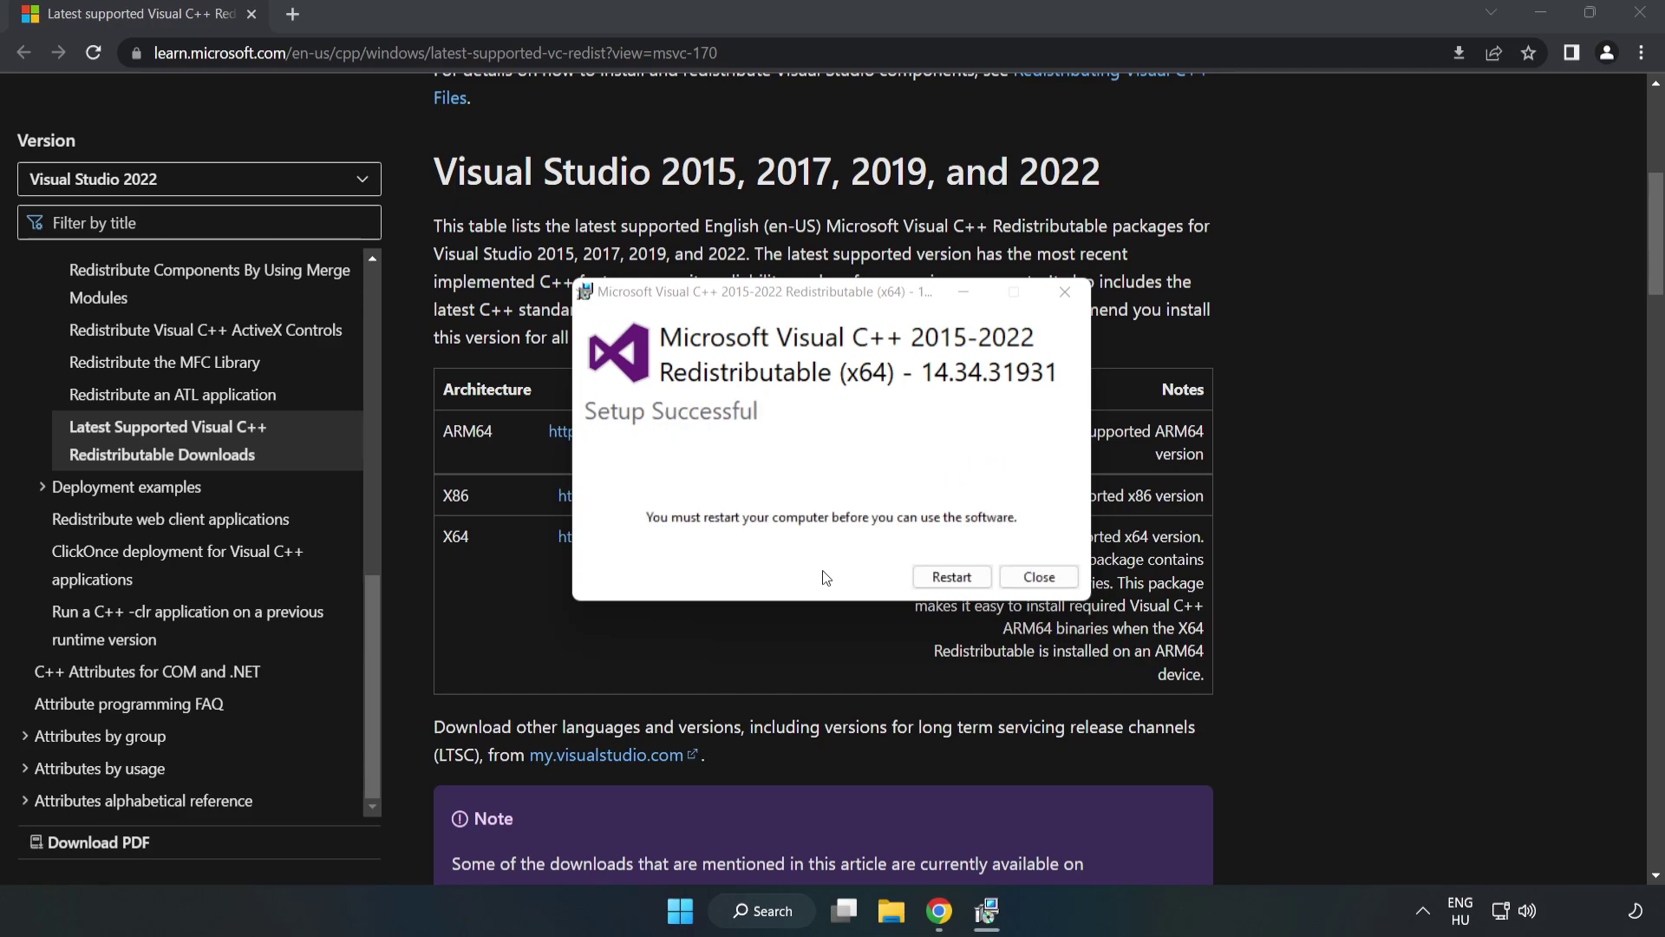
click(1040, 577)
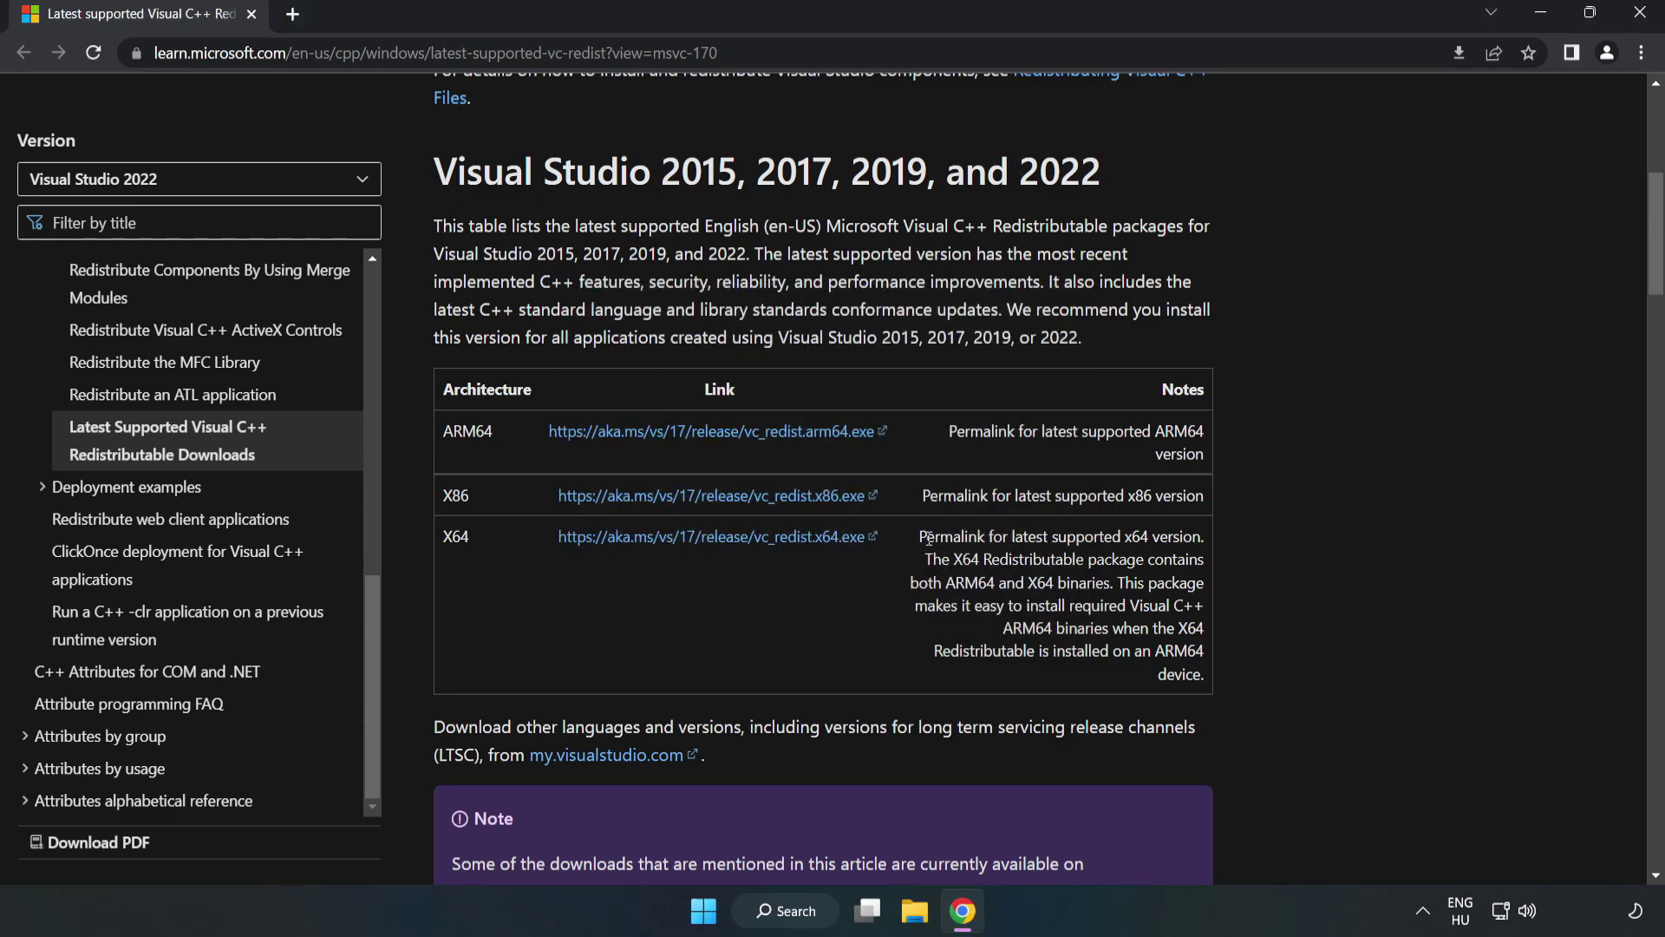
Close Chrome and bring up the Start menu power options listing Sleep, Shut down and Restart
click(1641, 19)
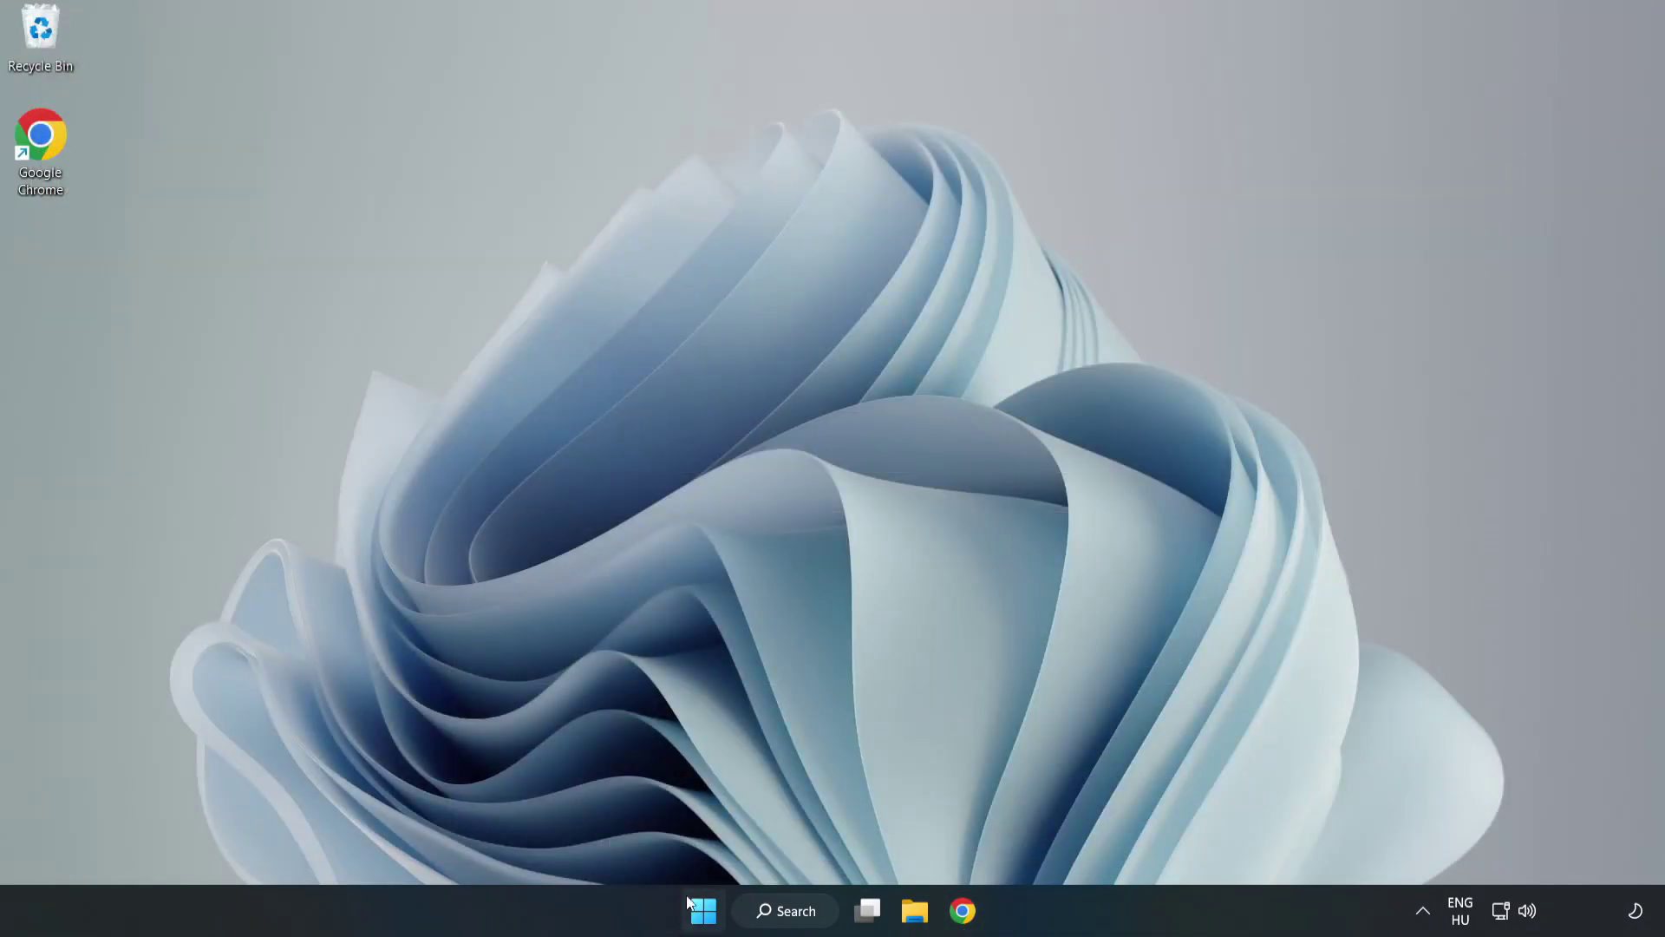
click(702, 913)
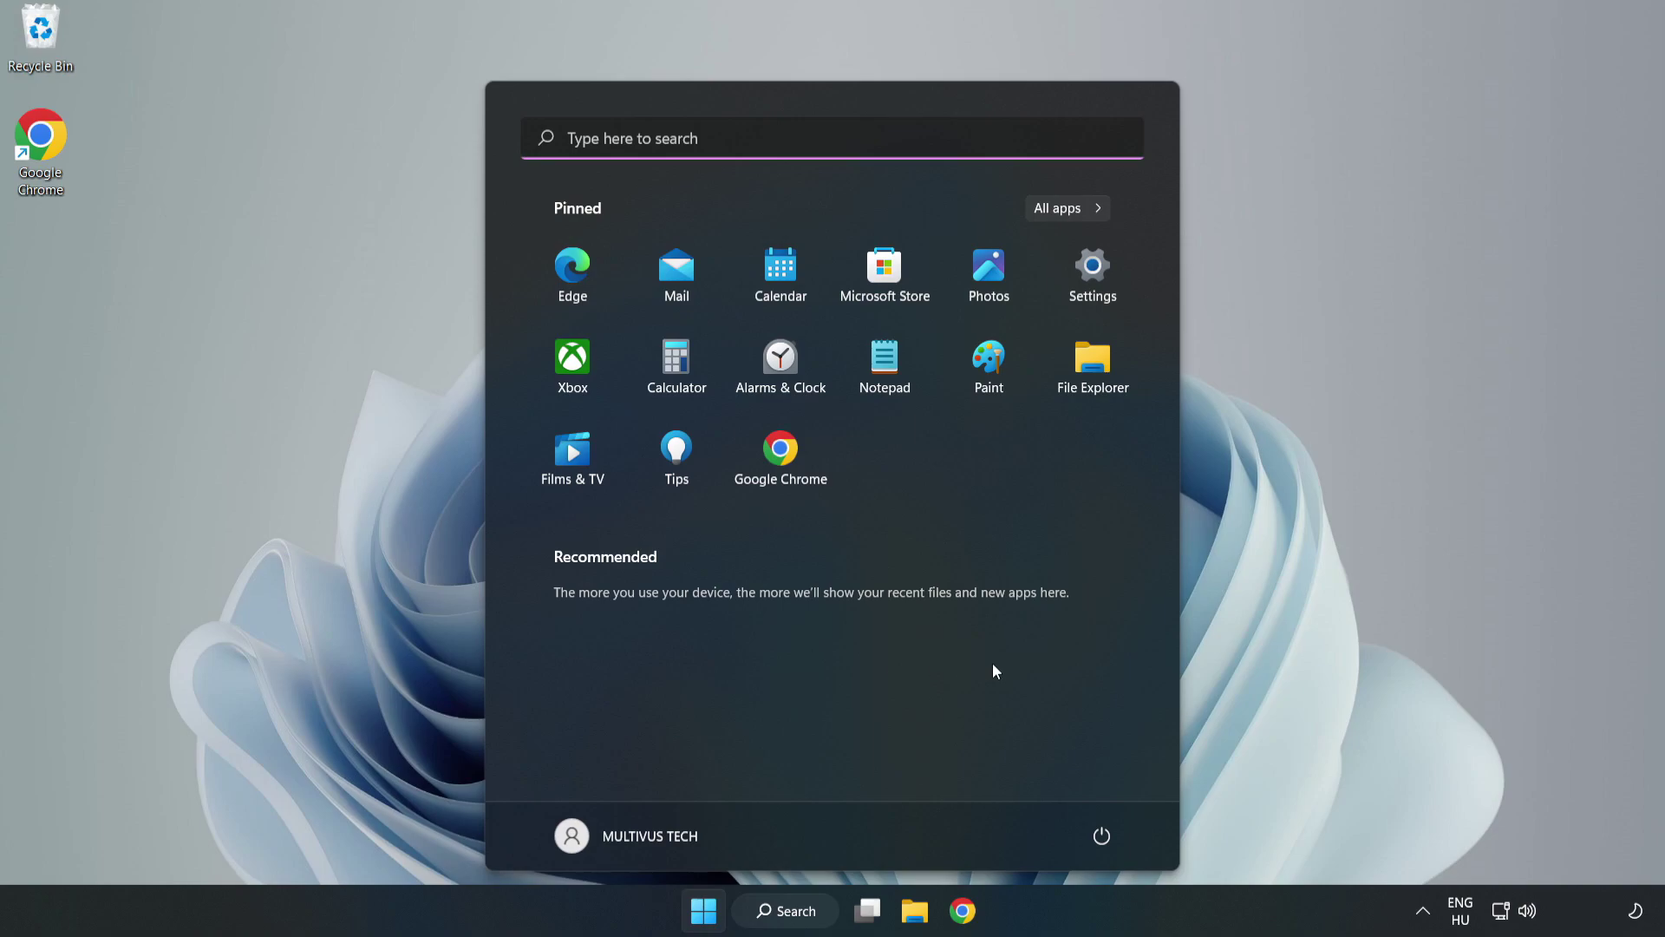
click(1098, 838)
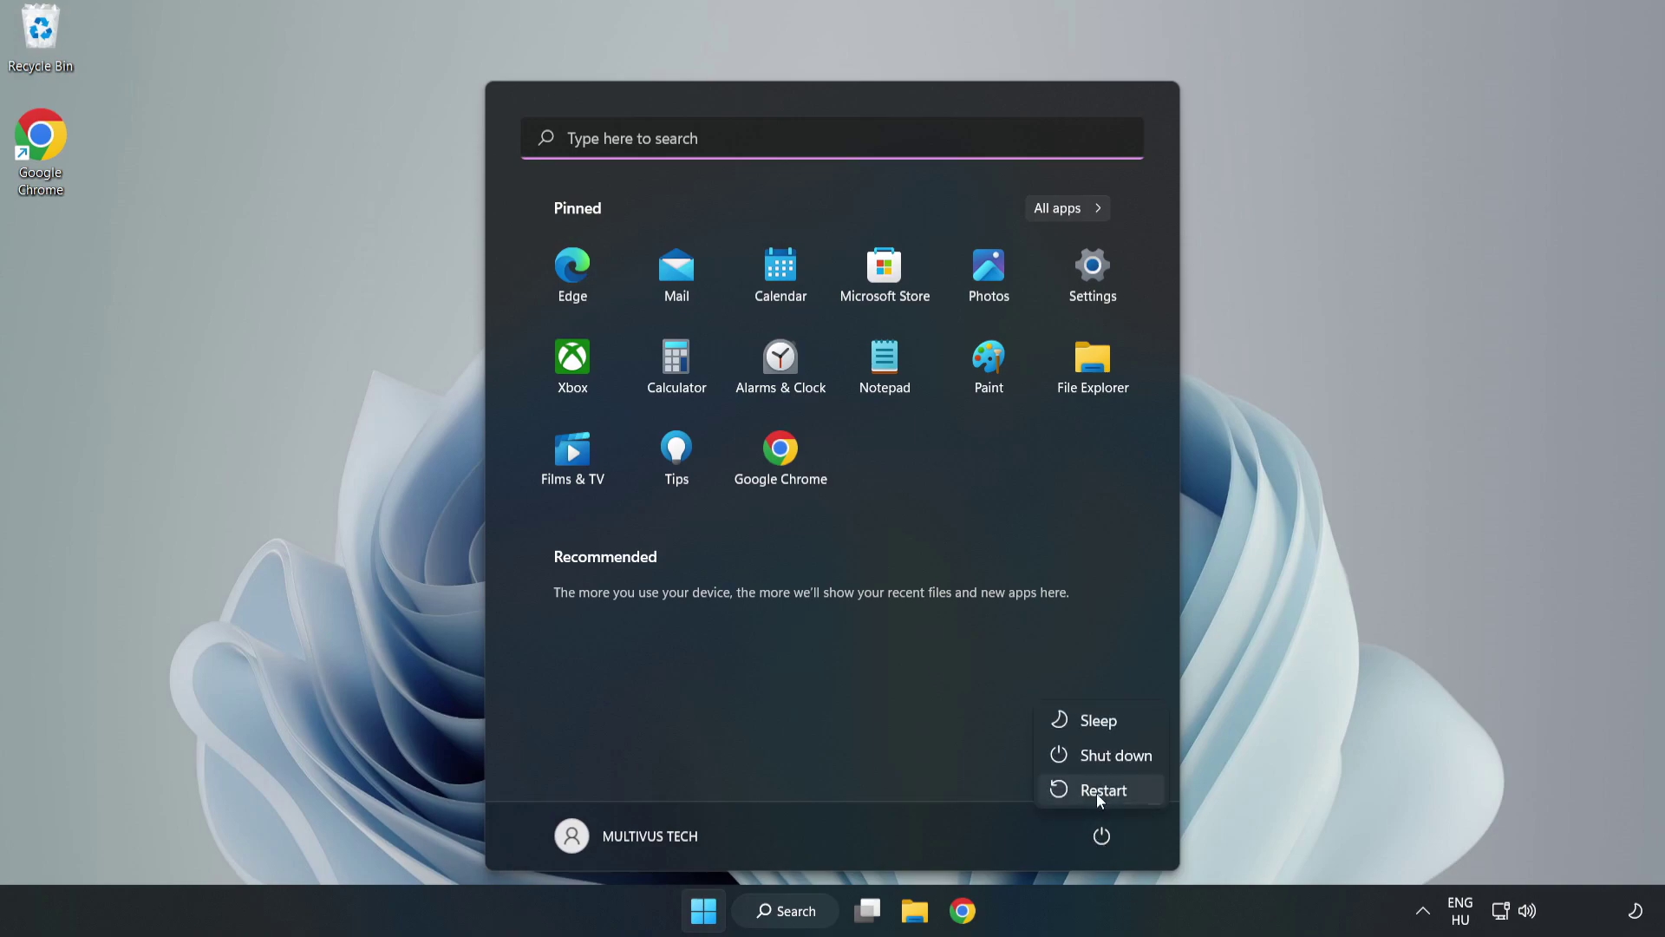